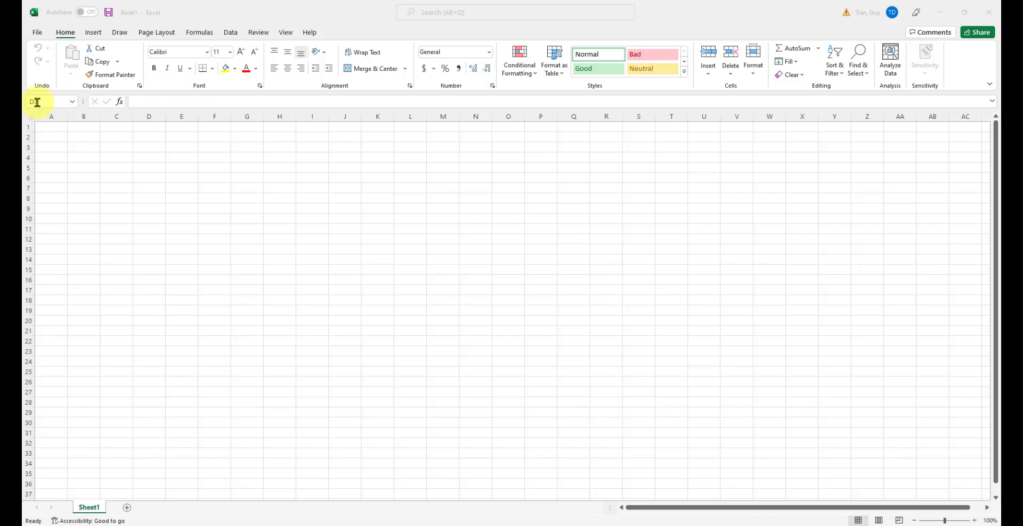
- Add a second worksheet to the workbook and return to Sheet1
key(ctrl+space)
click(181, 144)
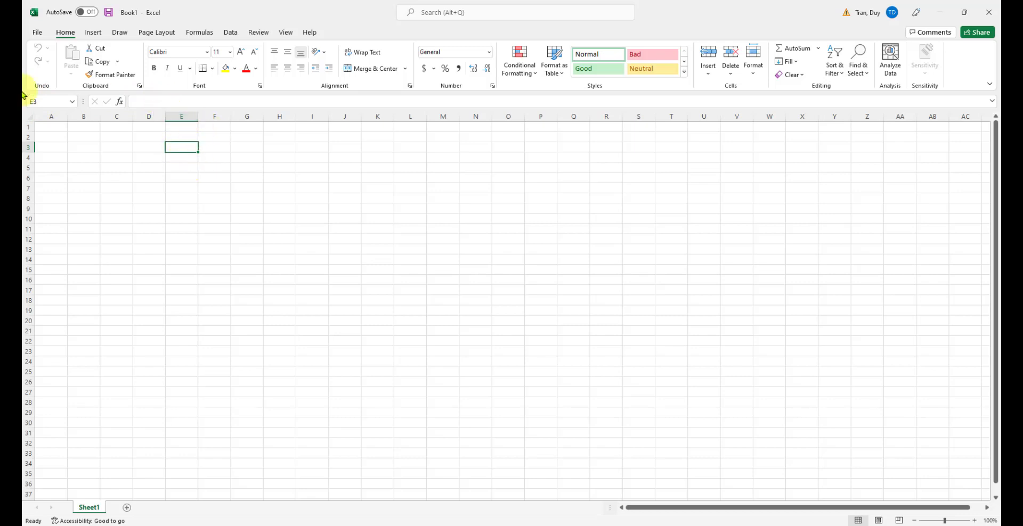
click(122, 197)
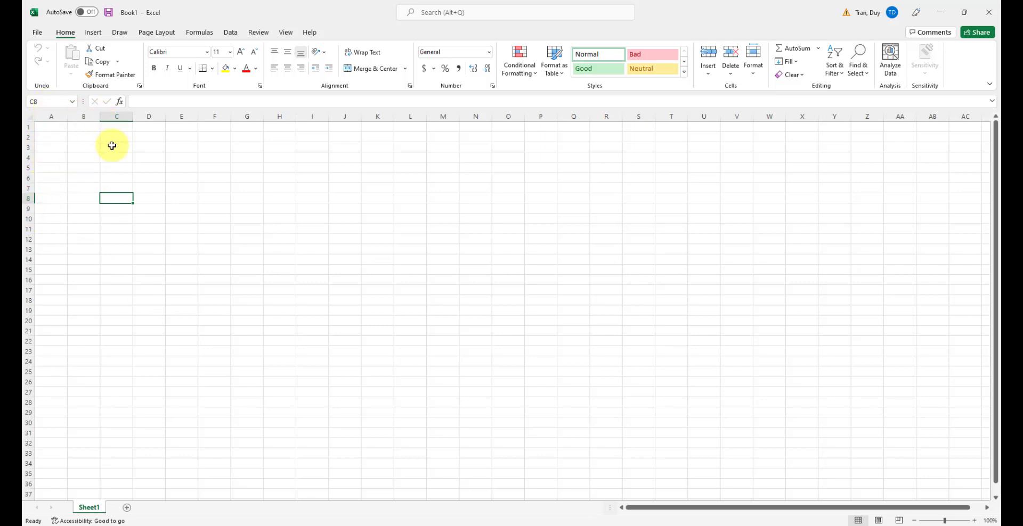
click(127, 510)
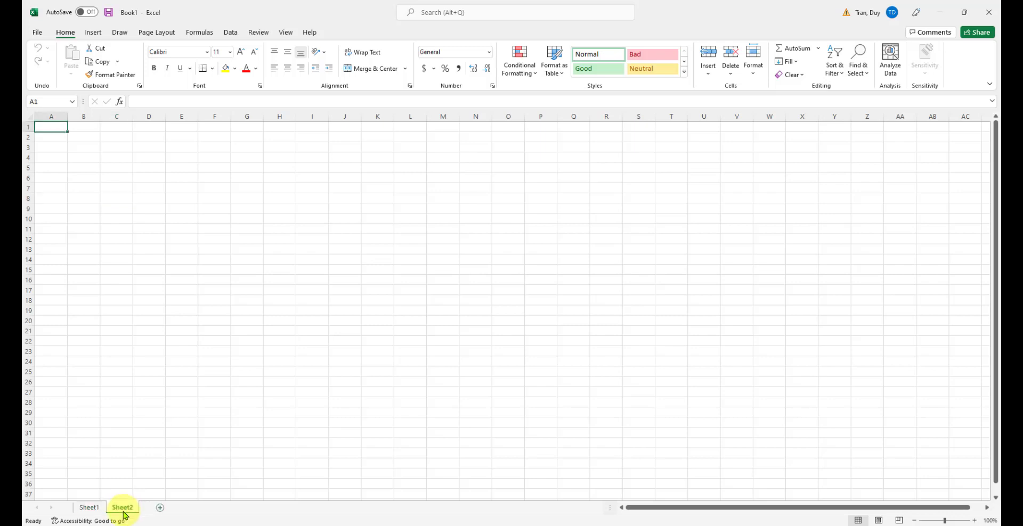
click(87, 512)
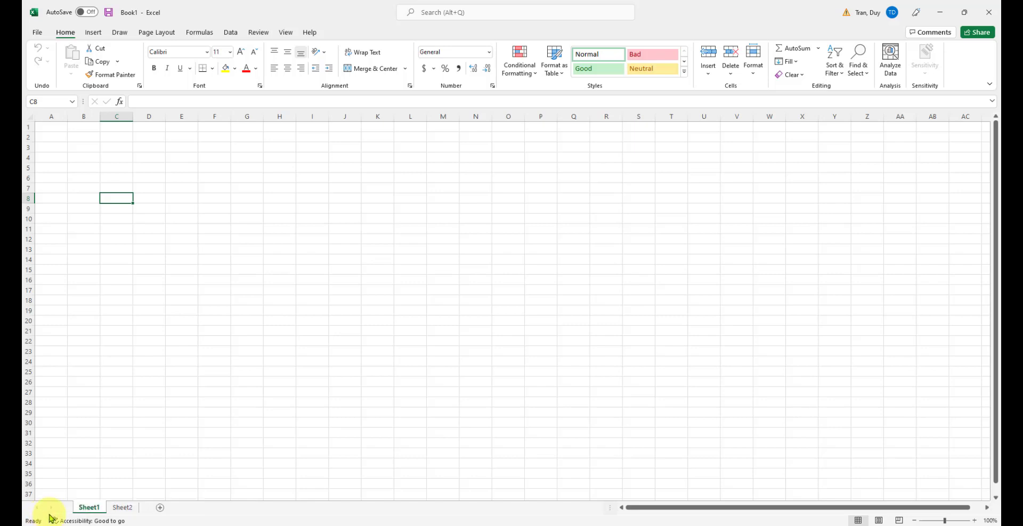
click(256, 341)
click(118, 381)
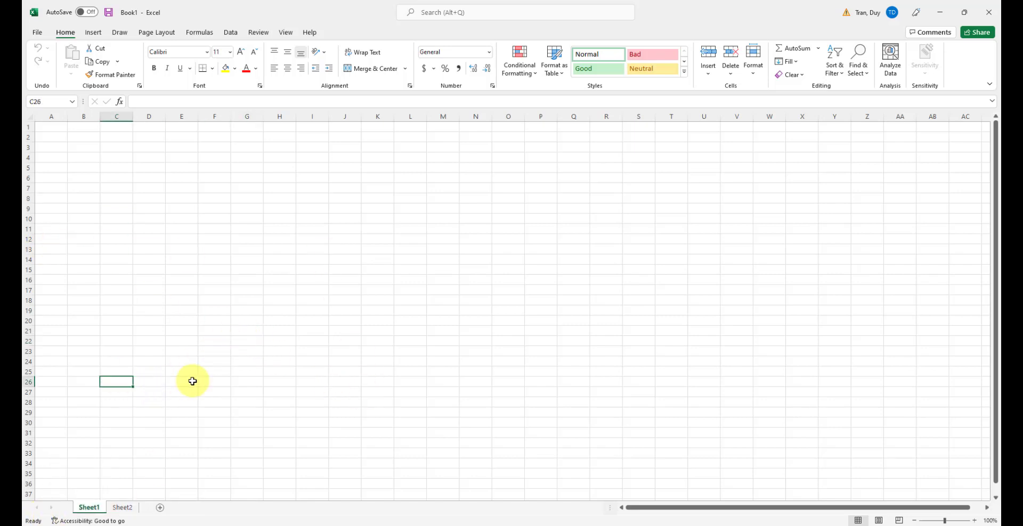
text(bhh)
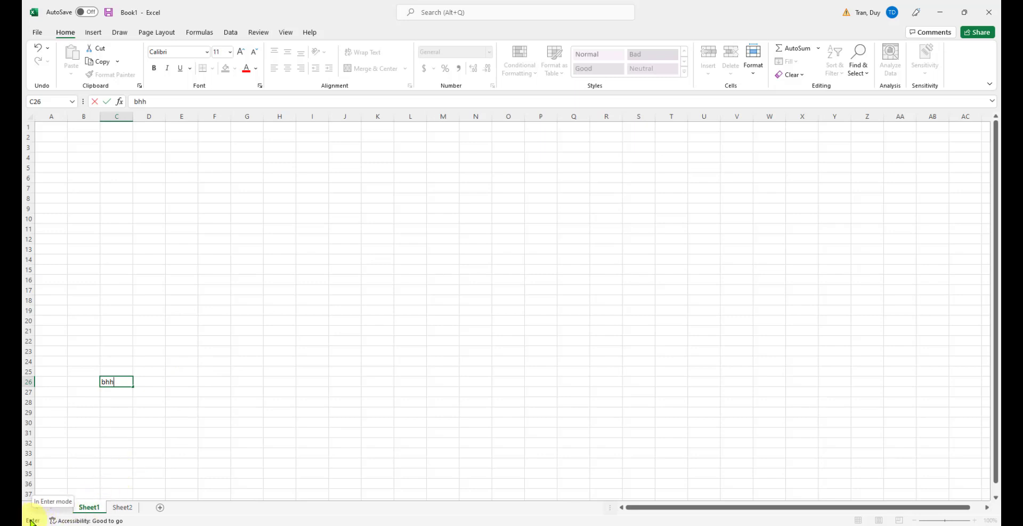
key(BackSpace)
key(BackSpace)
key(BackSpace)
- Enter the numbers 55, 512 and 15 in cells G17 to G19
click(249, 296)
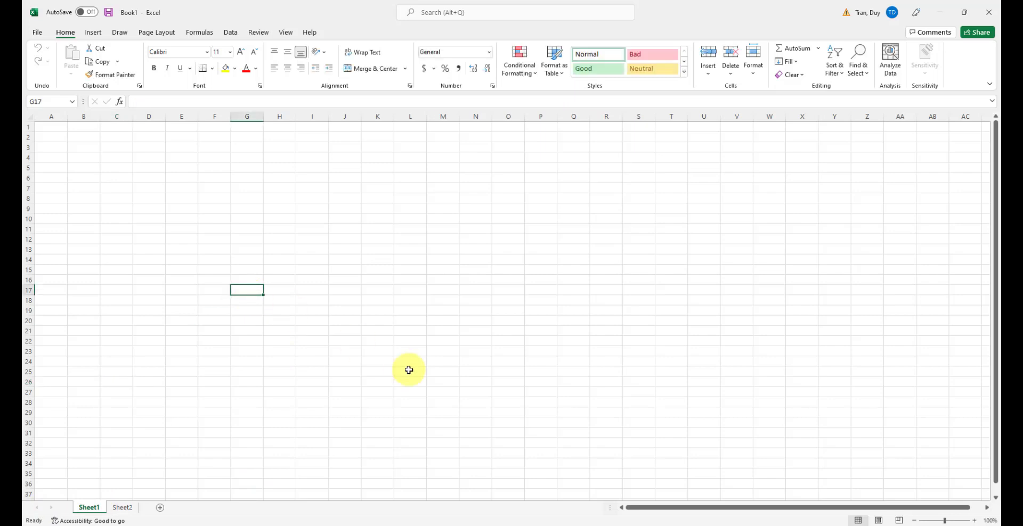
text(55)
key(Return)
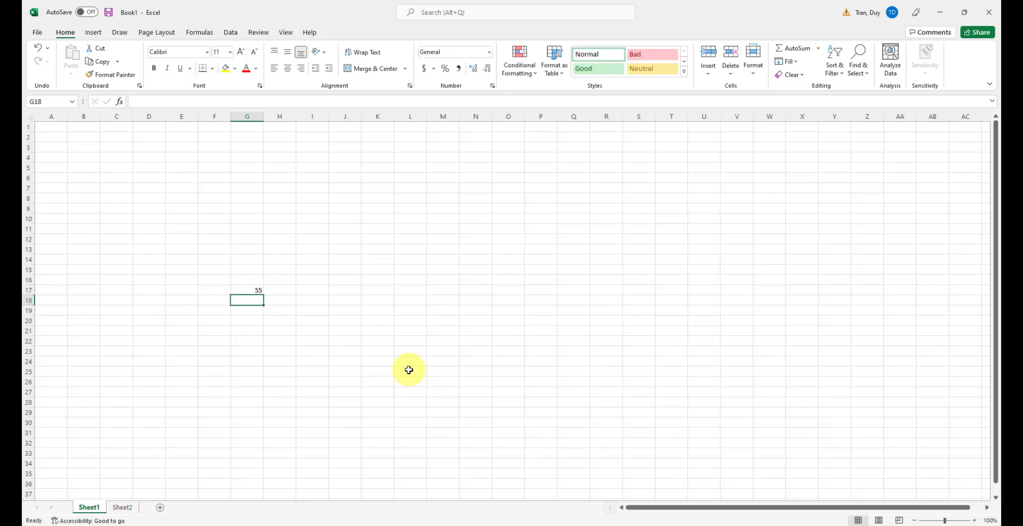
text(512)
key(Return)
text(1)
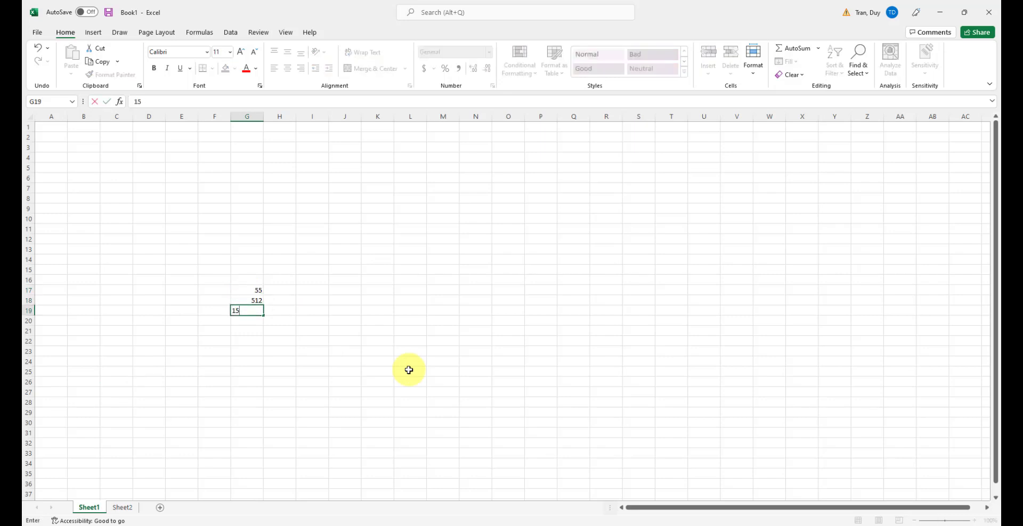
text(5)
key(Return)
click(409, 371)
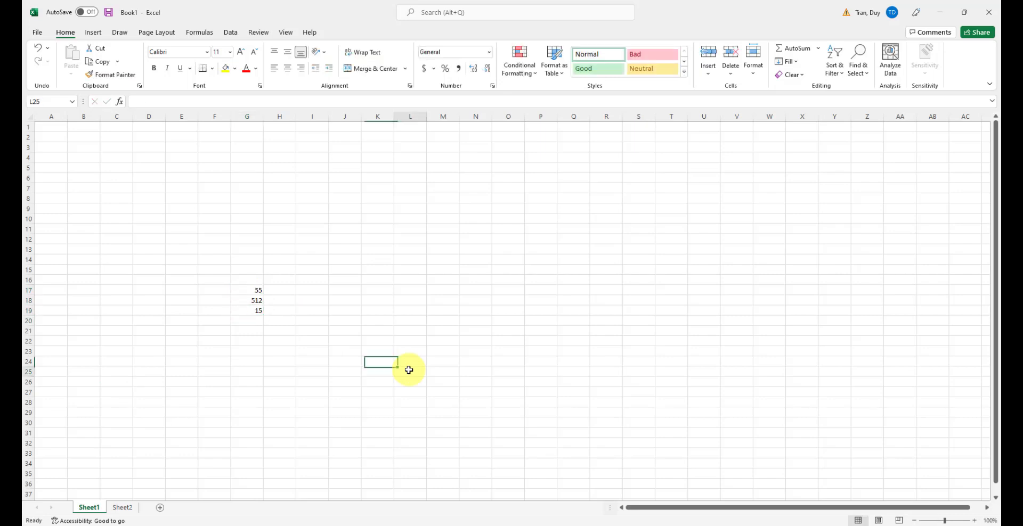
- Open cell G18 for in-cell editing and check the mode indicator
click(252, 300)
double_click(252, 300)
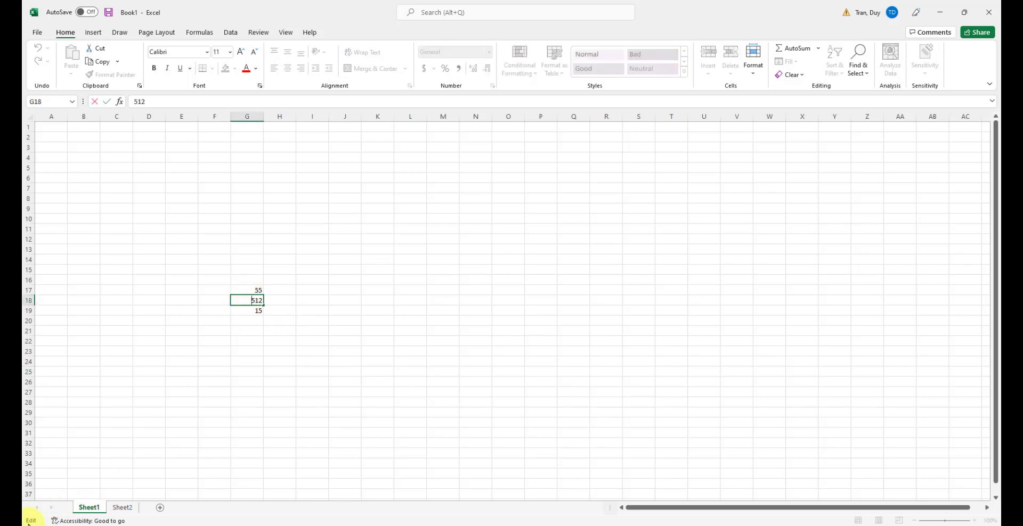
mouse_move(28, 524)
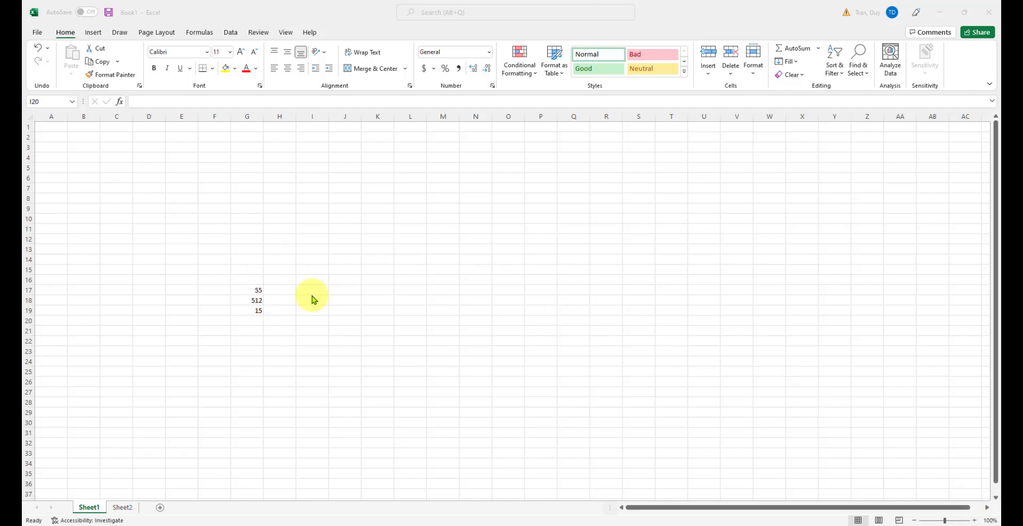
- Set the worksheet zoom to 180% and widen columns C and D
click(975, 520)
click(975, 520)
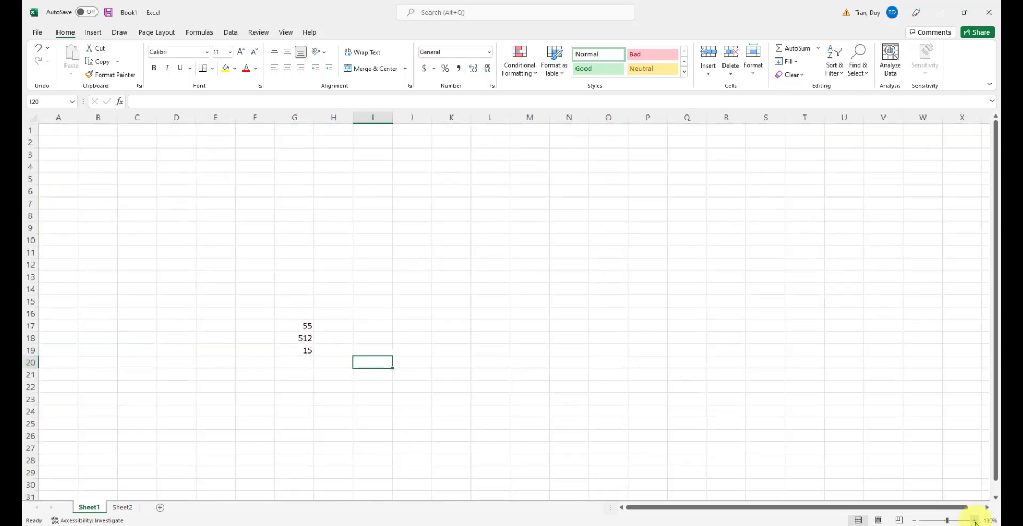
click(975, 521)
click(975, 521)
click(975, 520)
click(976, 521)
click(975, 521)
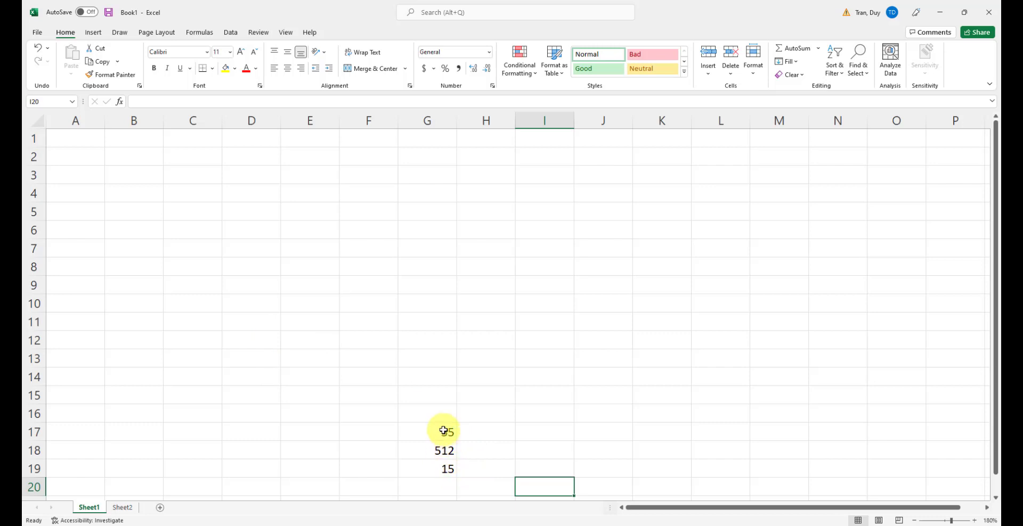
drag(222, 120, 407, 123)
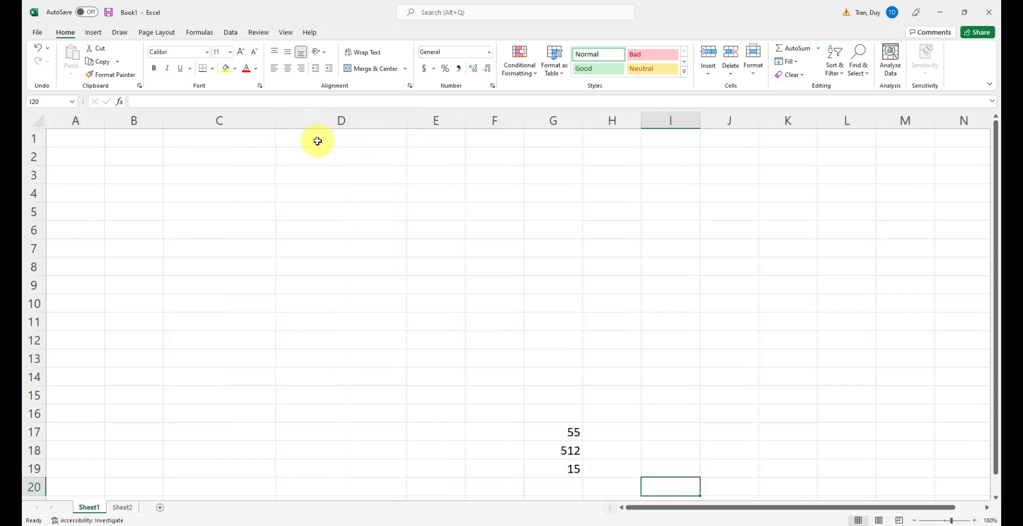
click(219, 138)
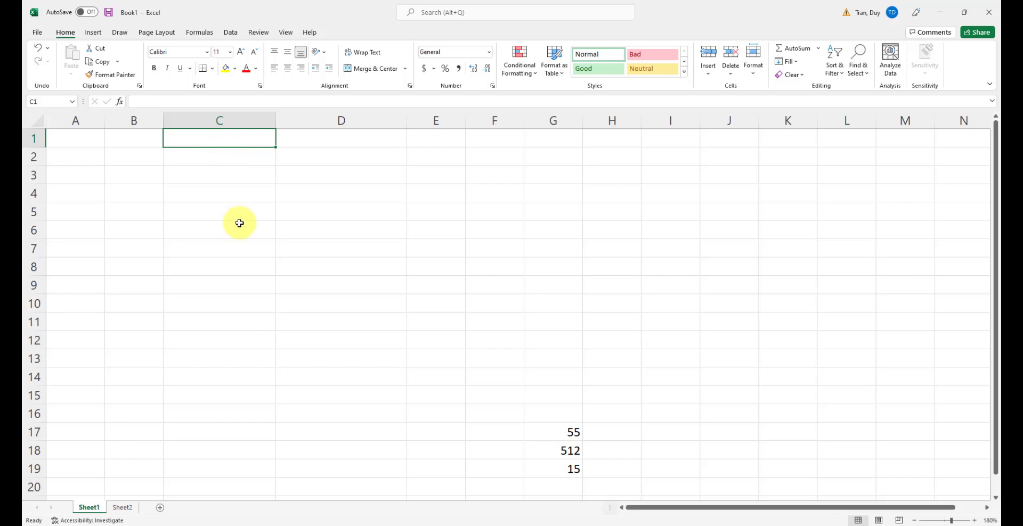
click(569, 436)
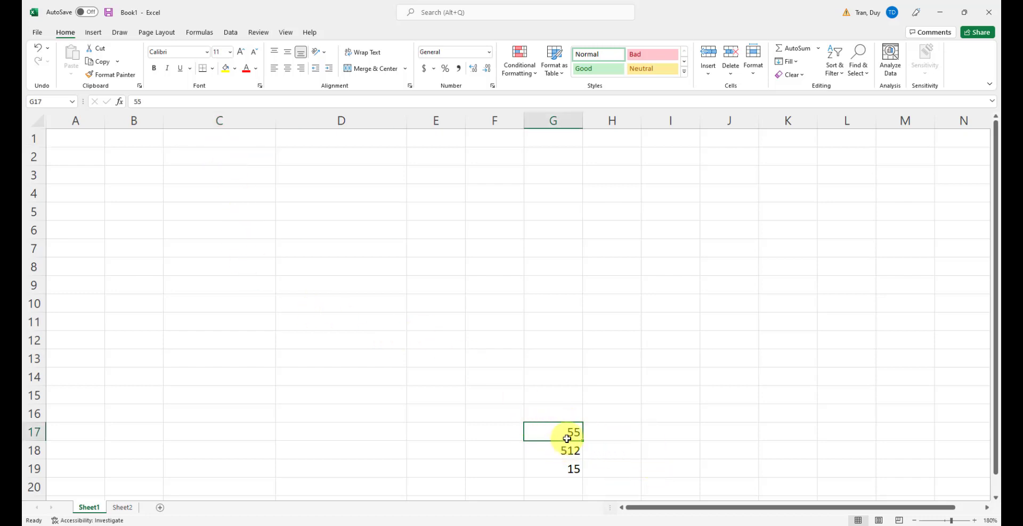
scroll(635, 415, down, 1)
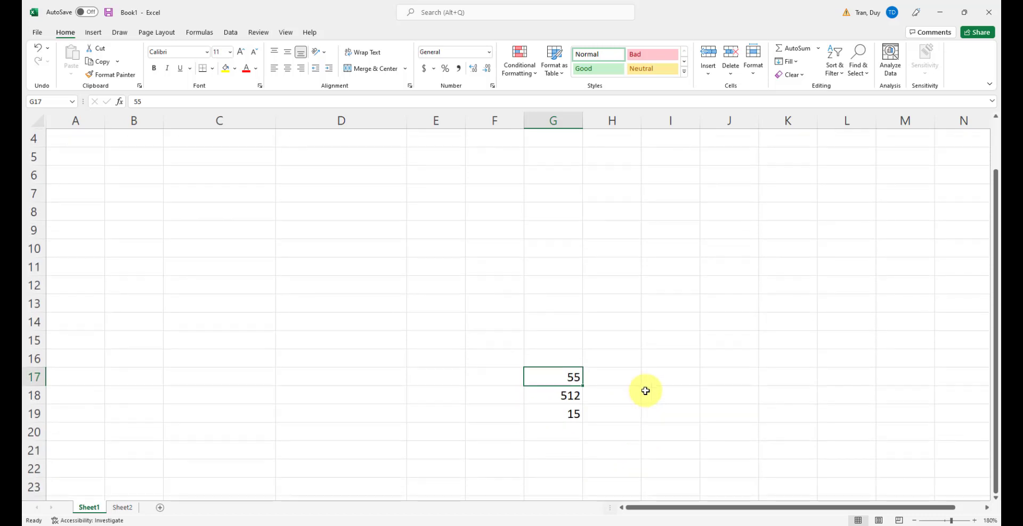
key(Down)
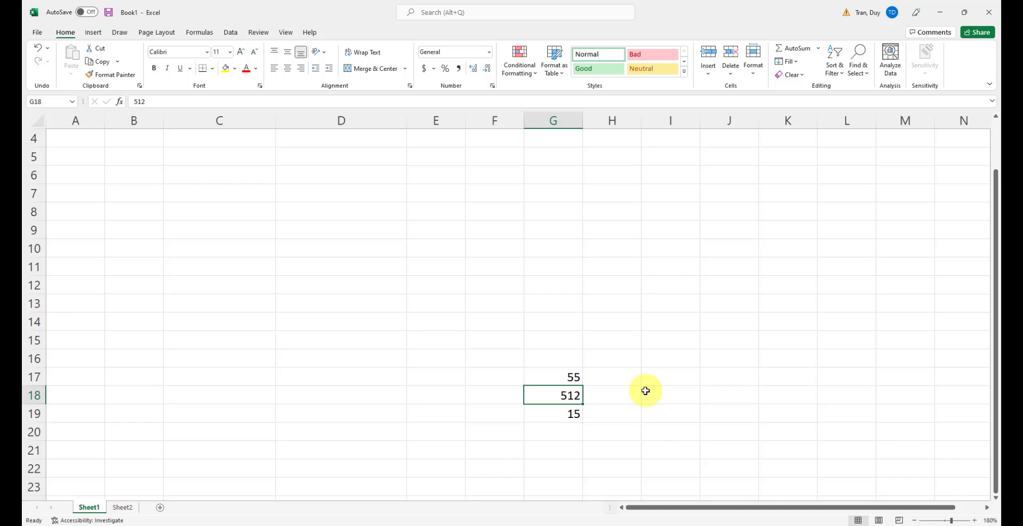
click(320, 310)
key(Up)
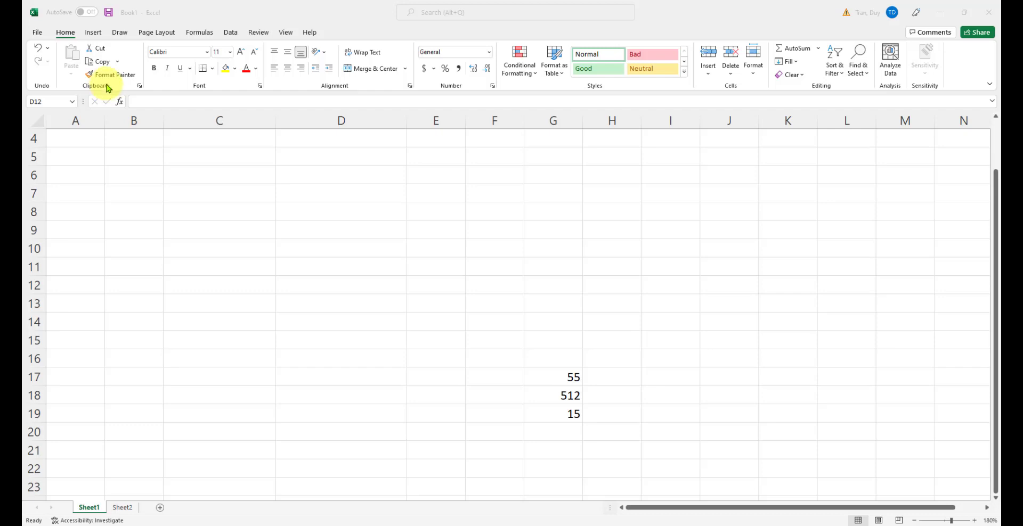
click(116, 62)
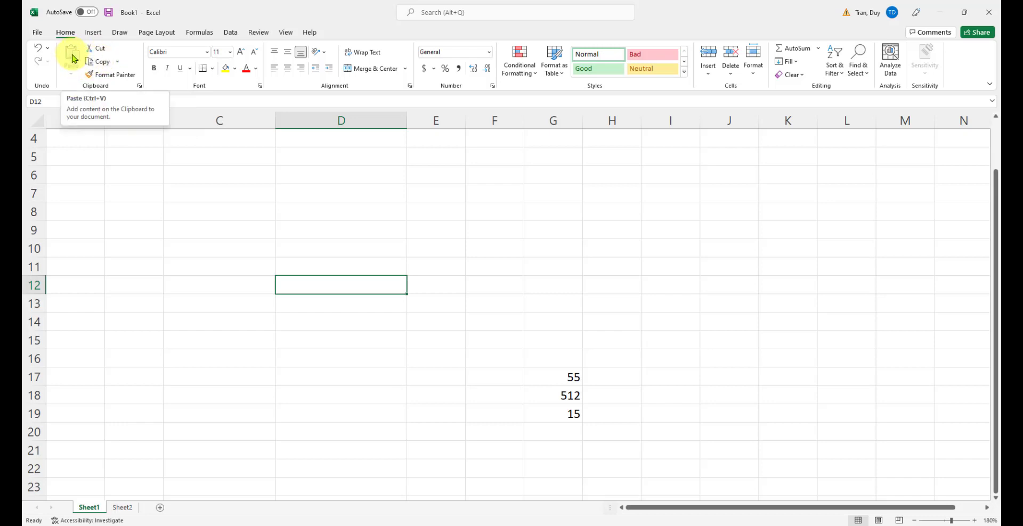
- Copy the number in cell G17 to cell D12
click(571, 376)
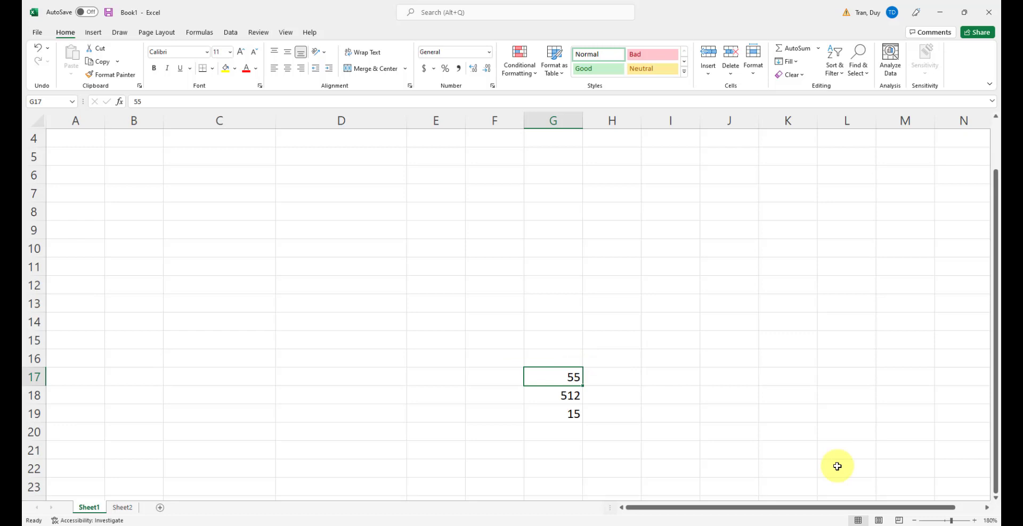
key(ctrl+c)
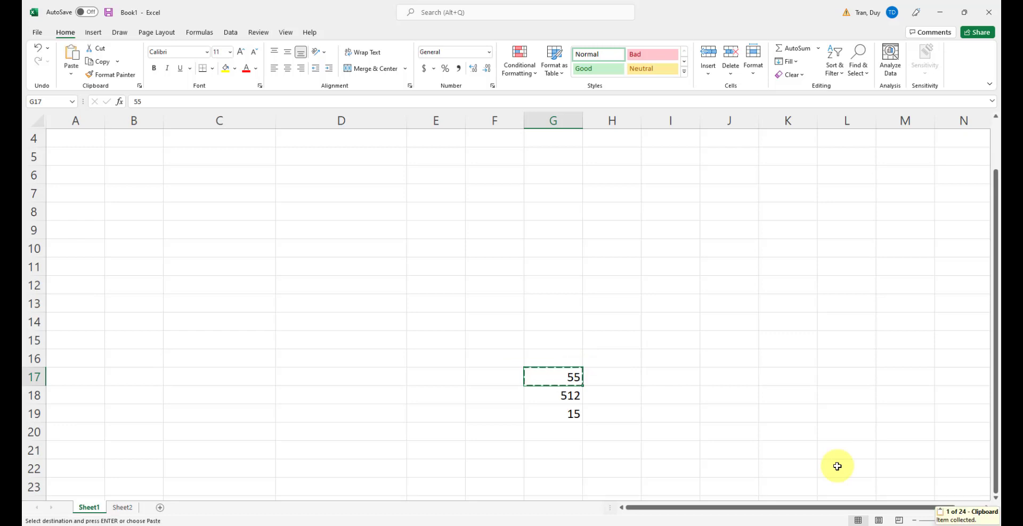
click(322, 288)
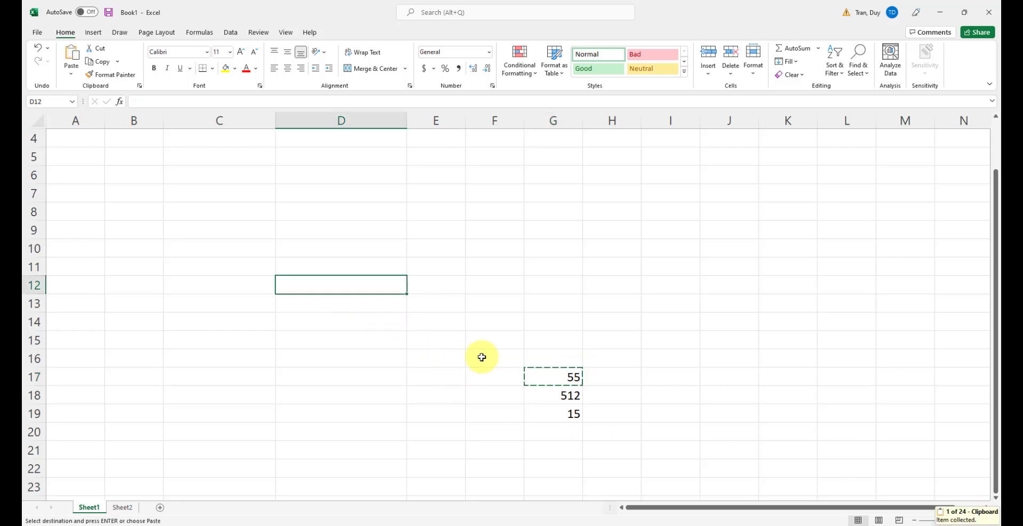
key(ctrl+v)
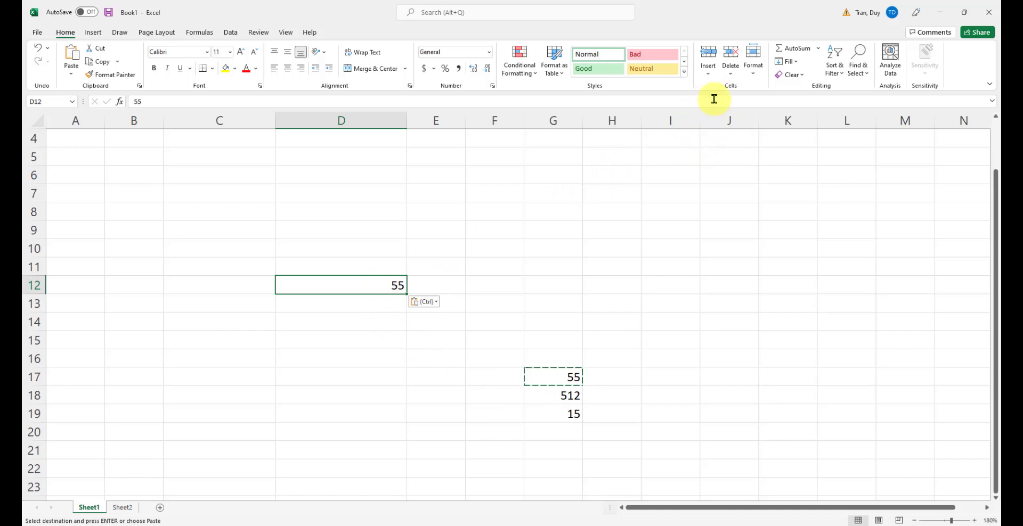
- Examine the font, font size, number format and accounting currency options available for cell D12
key(alt+Tab)
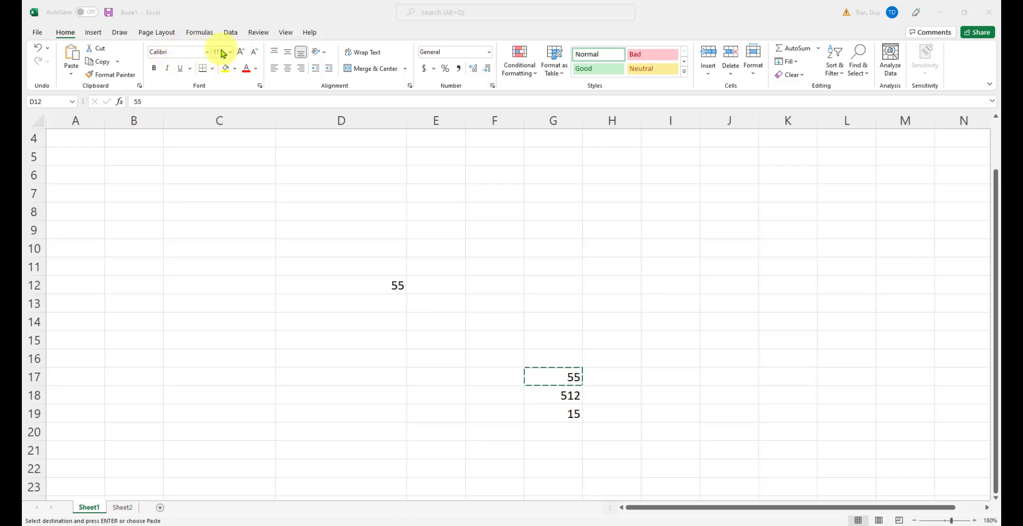
key(alt+Tab)
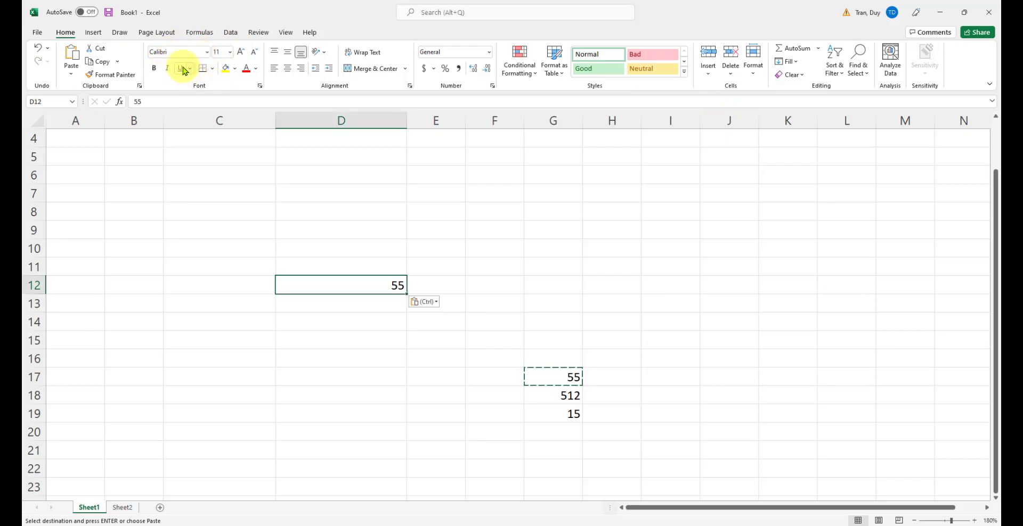
click(207, 53)
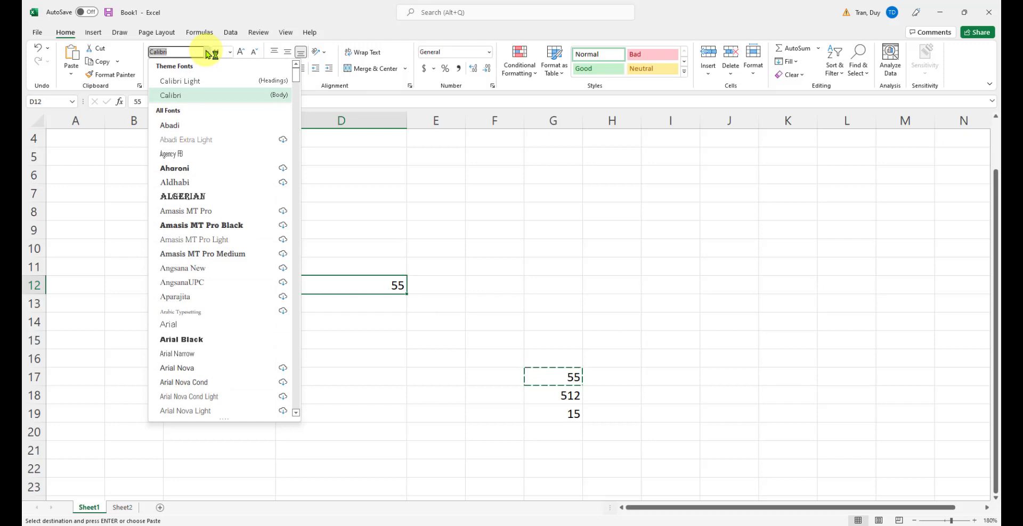
click(207, 52)
click(230, 53)
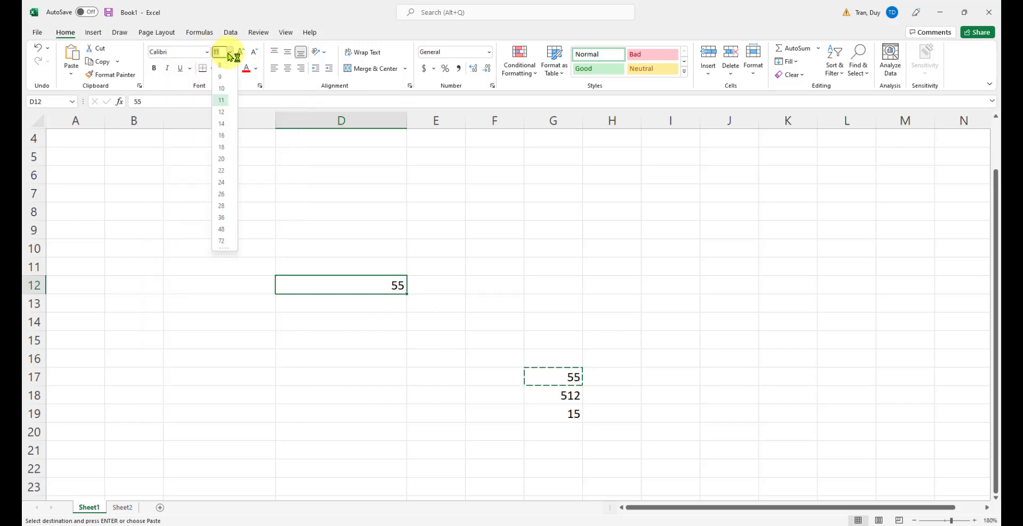
click(230, 53)
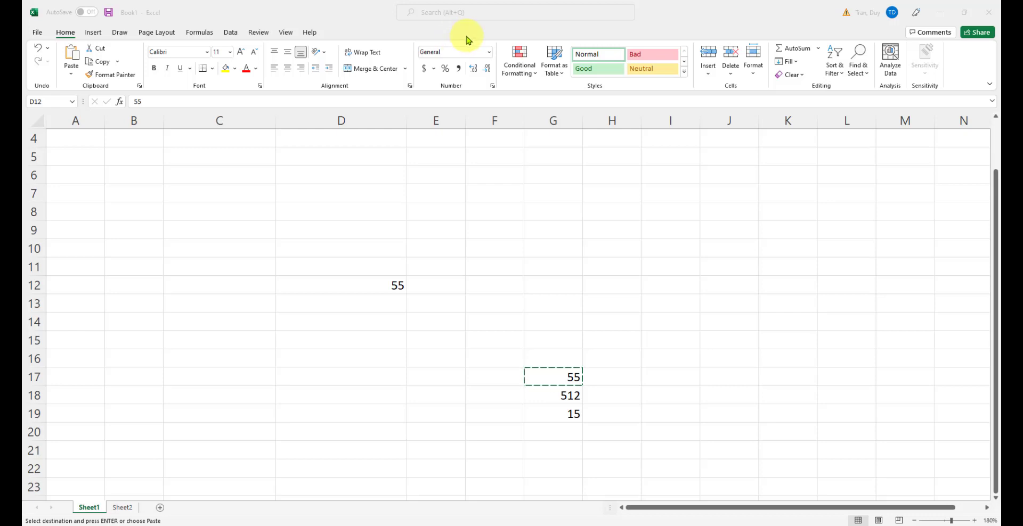
text(55)
click(489, 53)
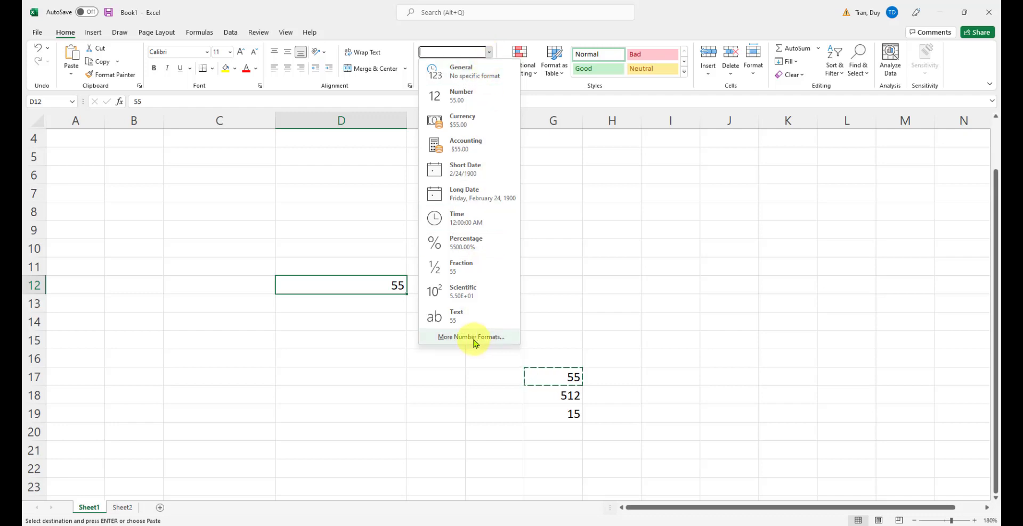
click(580, 255)
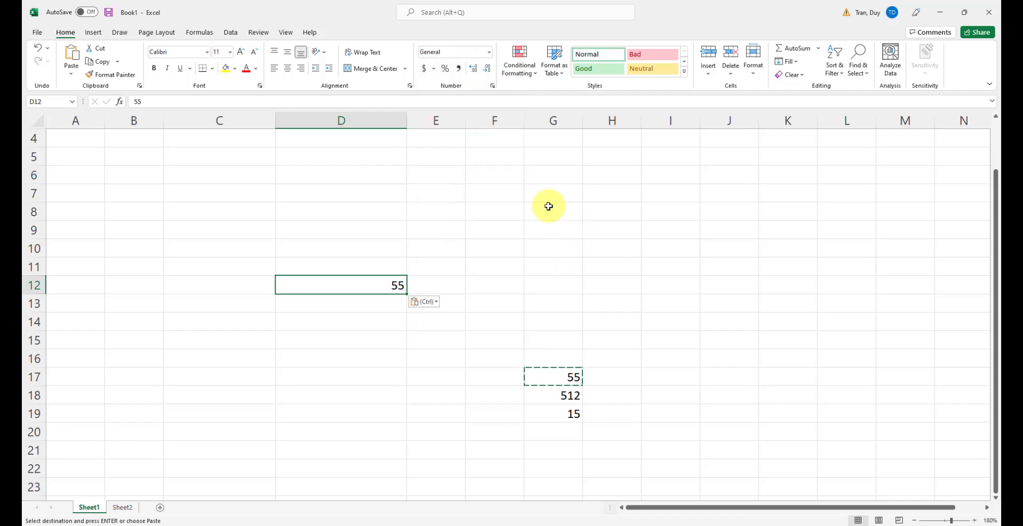
click(433, 69)
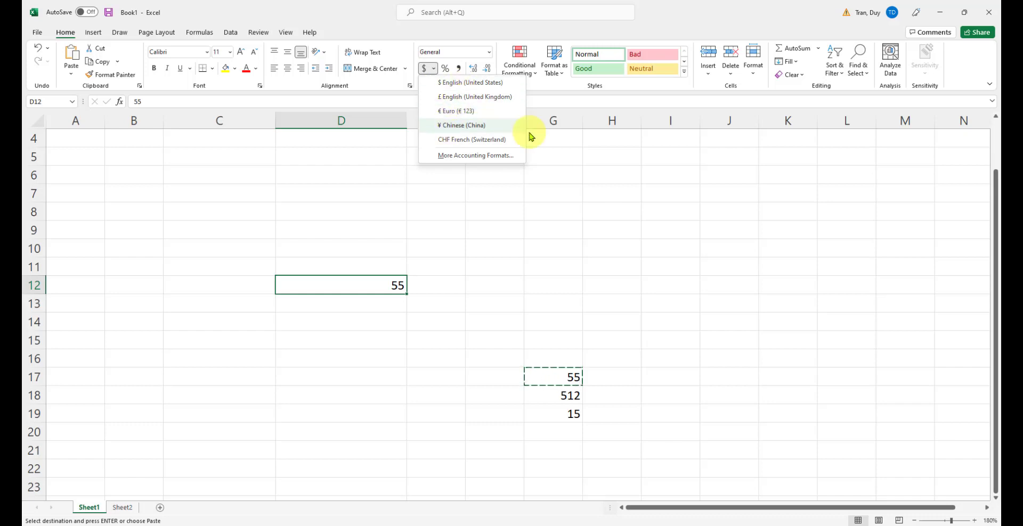
key(Escape)
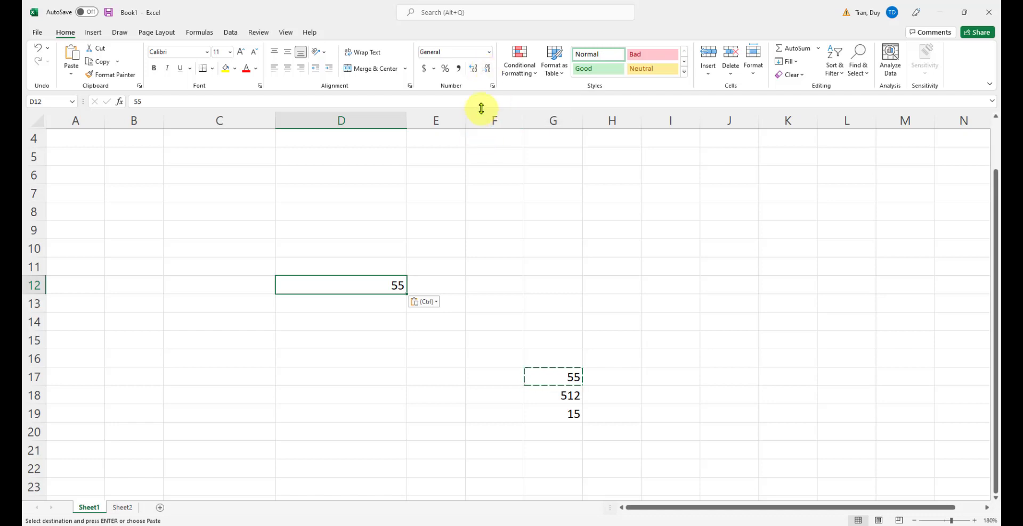
key(alt+Tab)
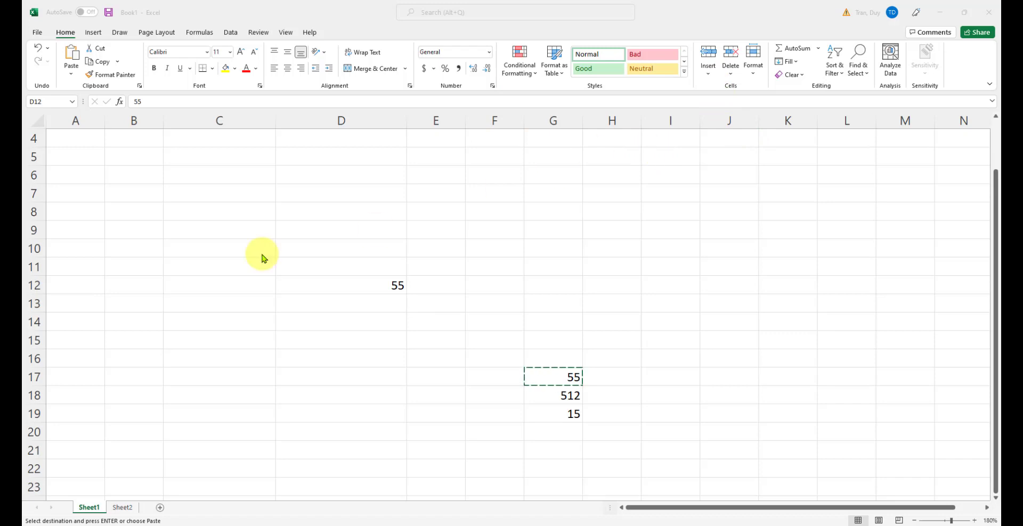
- Open the empty cell C10 for in-cell editing and extend it down through C14 with the fill handle
click(408, 296)
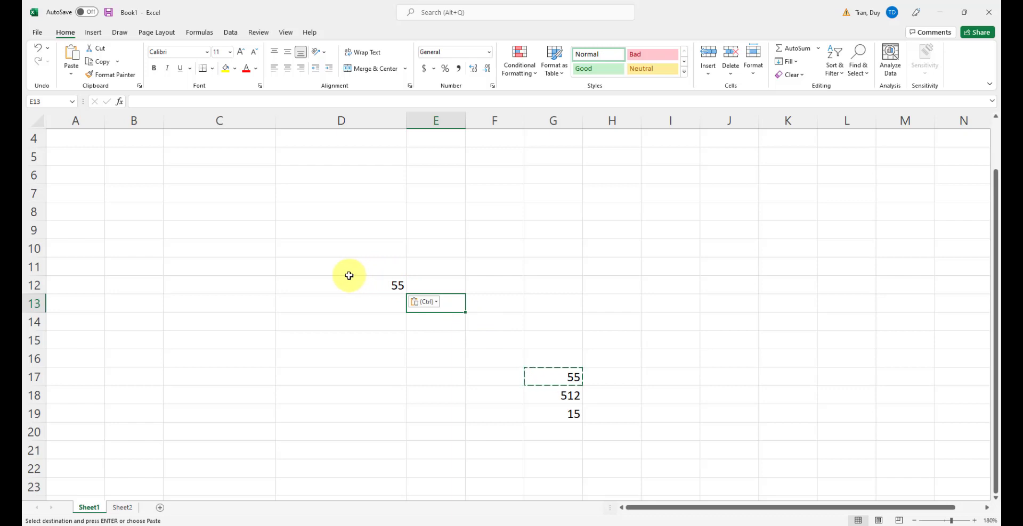
click(263, 250)
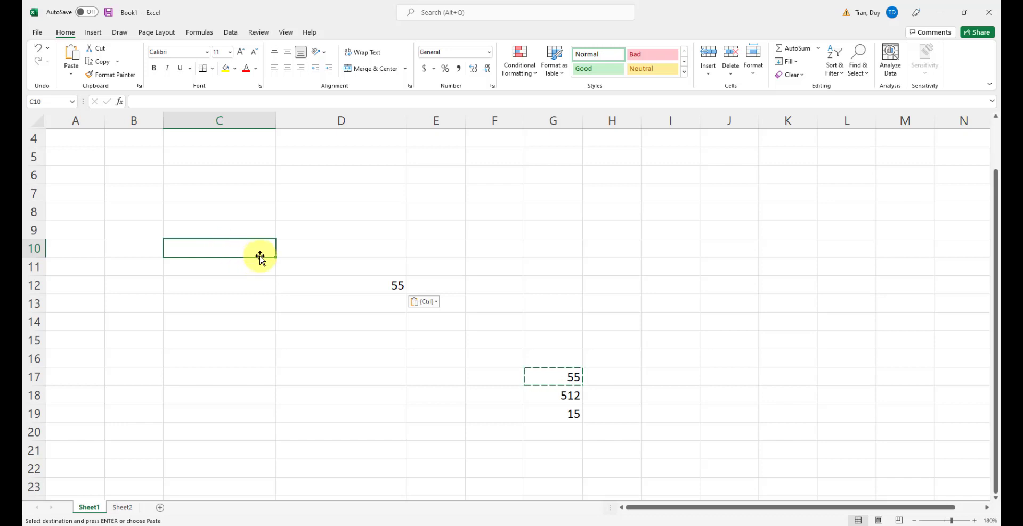
double_click(229, 255)
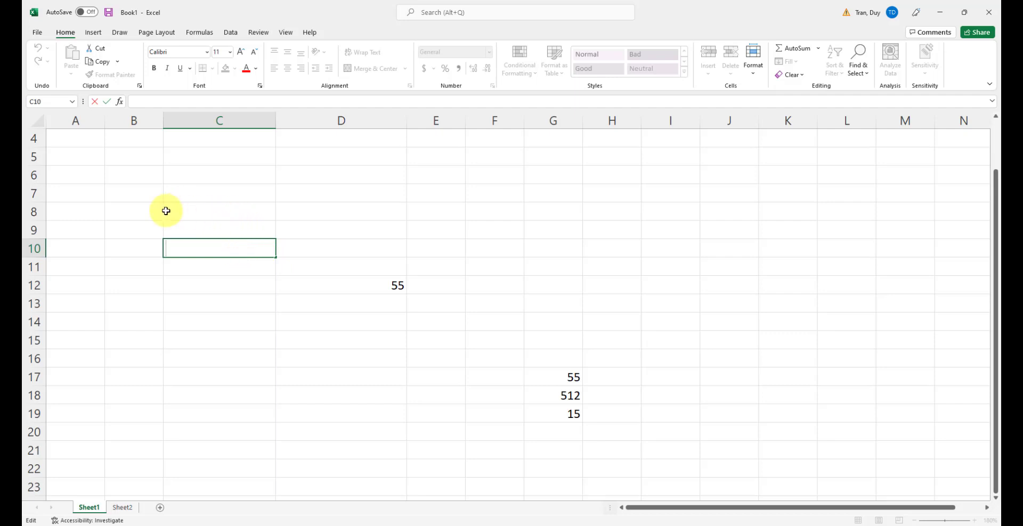
click(275, 256)
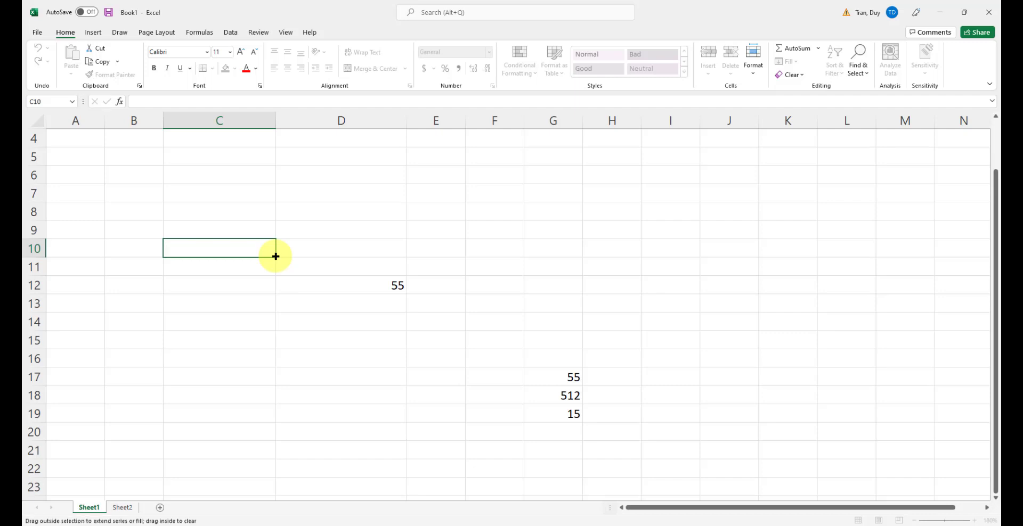
drag(276, 256, 279, 340)
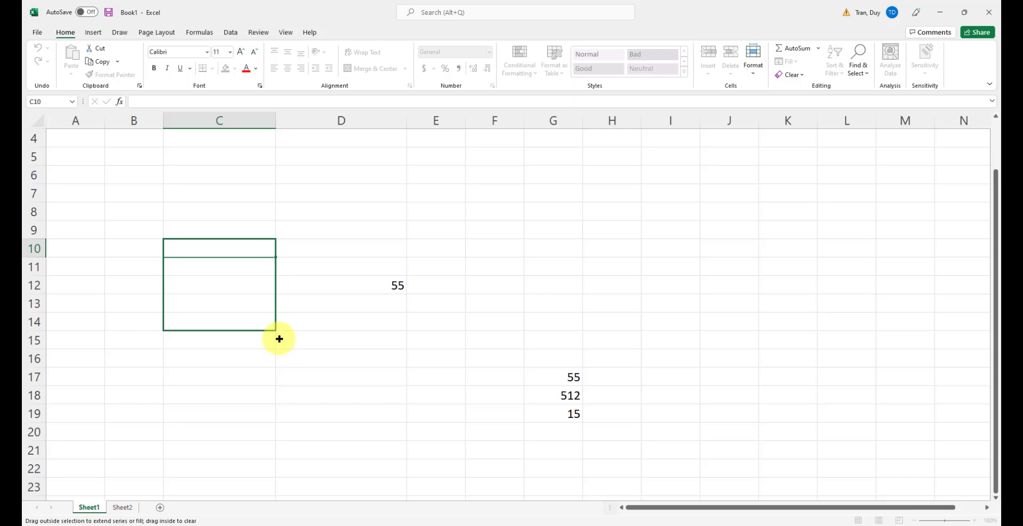
drag(280, 340, 279, 340)
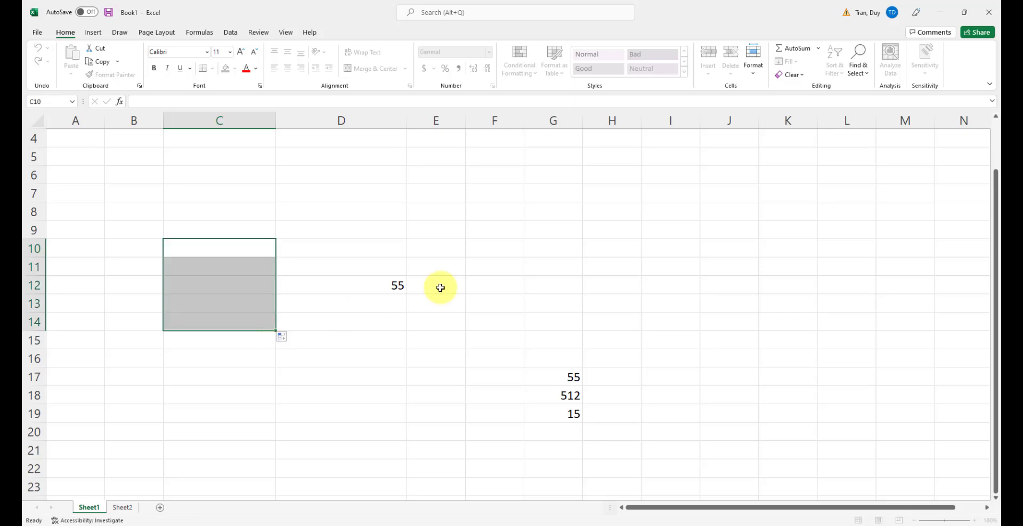
click(712, 90)
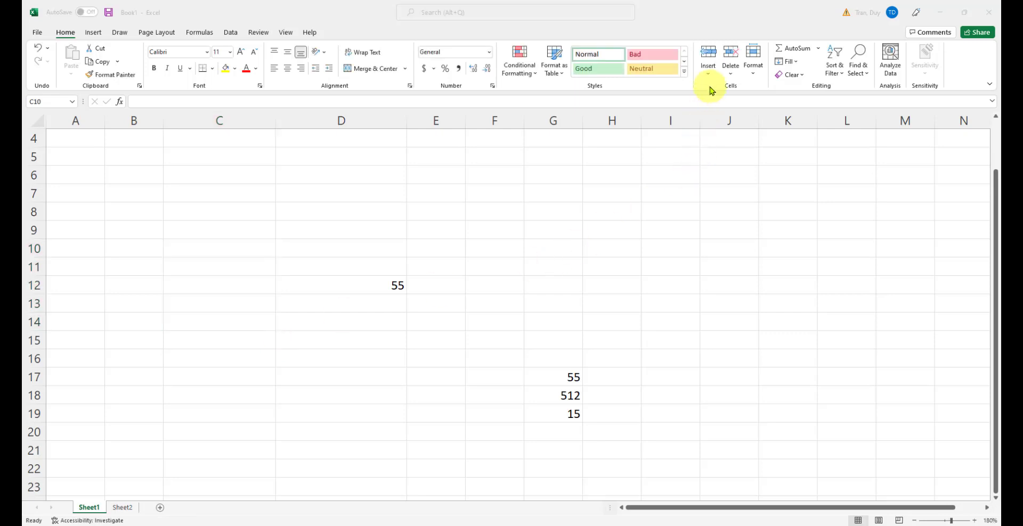
- Enter ABC in cell C9 and autofill it down through cell C13
click(224, 233)
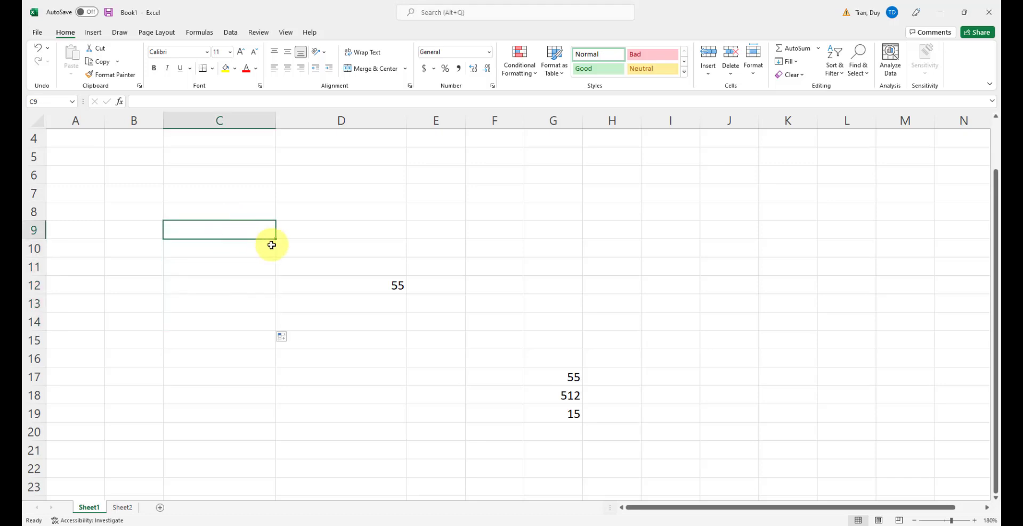
text(ABC)
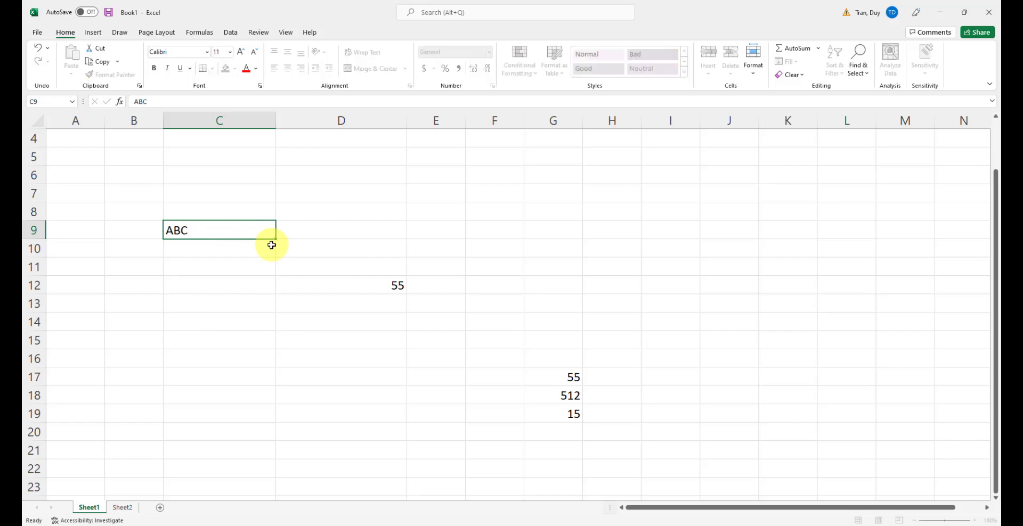
key(Return)
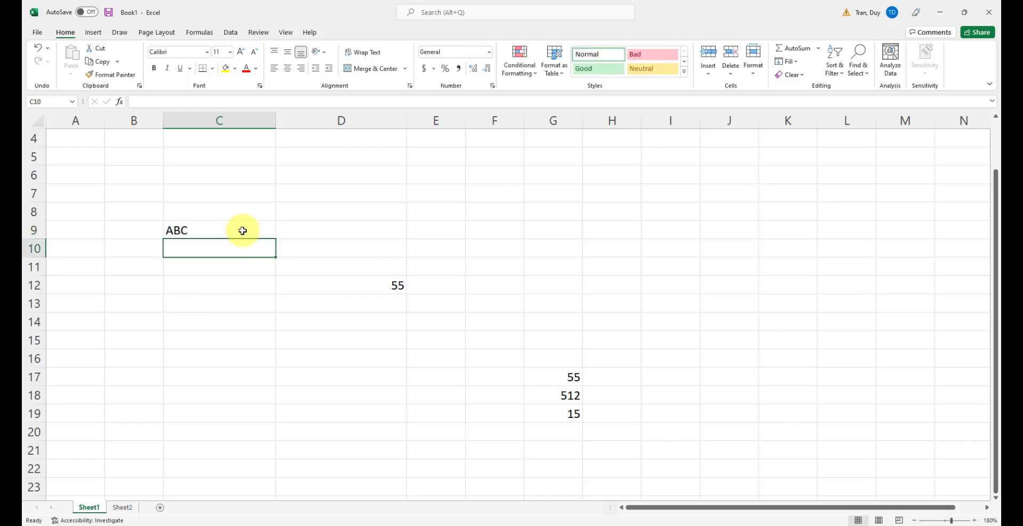
click(239, 230)
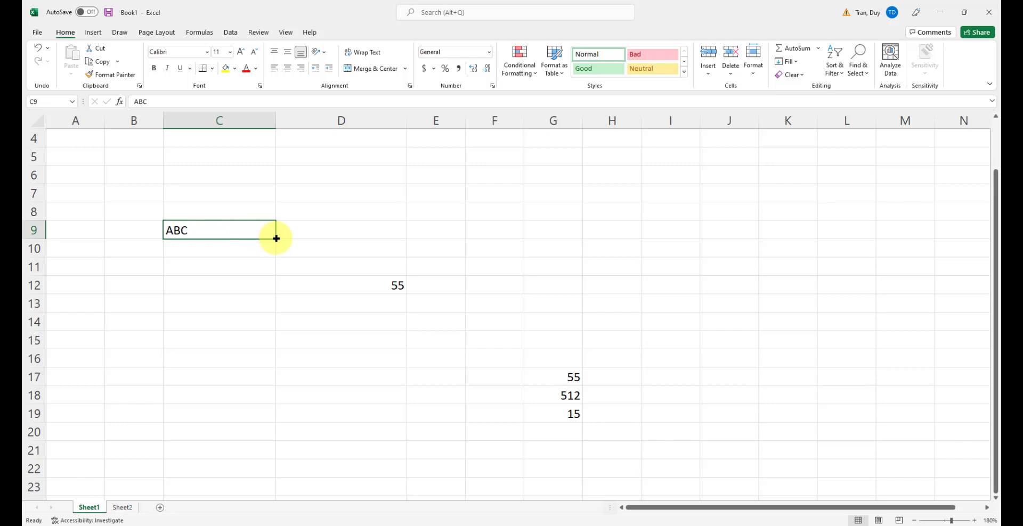
drag(276, 238, 270, 317)
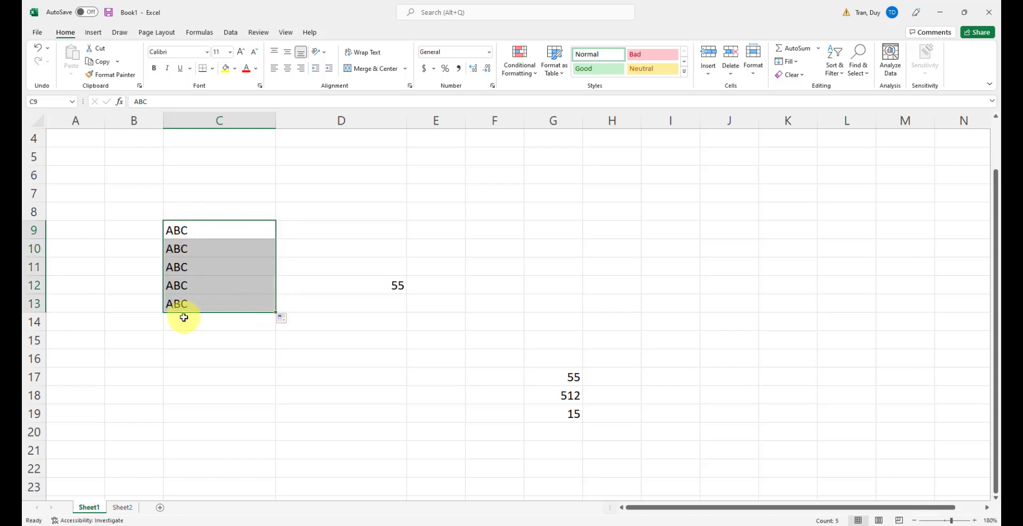
click(219, 373)
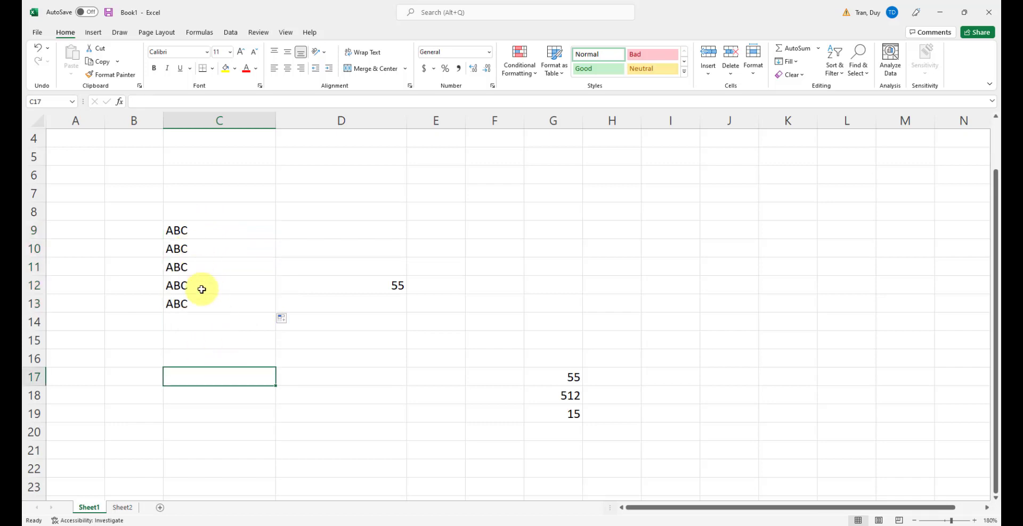
- Enter 55555 in cell D9 and autofill it down through cell D13, replacing the number in D12
click(315, 231)
text(55)
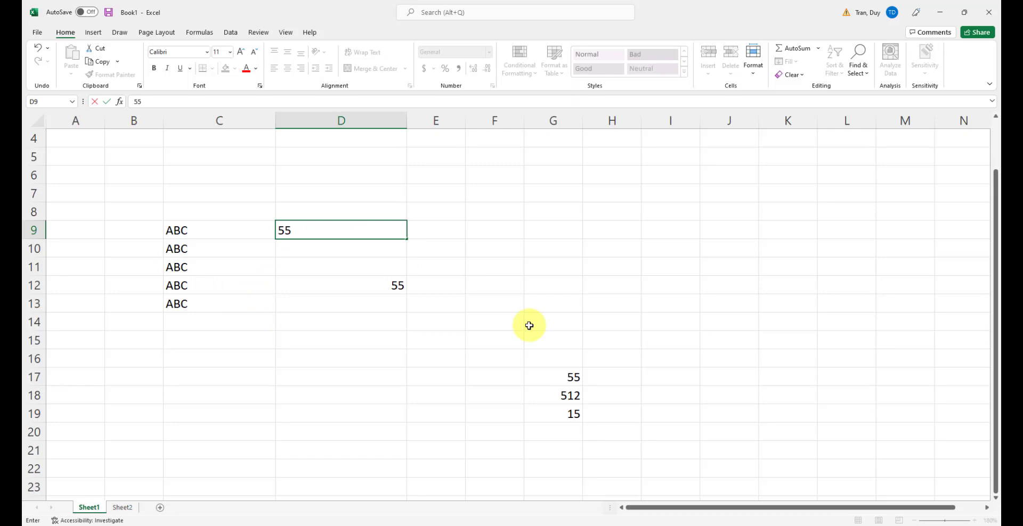
text(555)
key(Return)
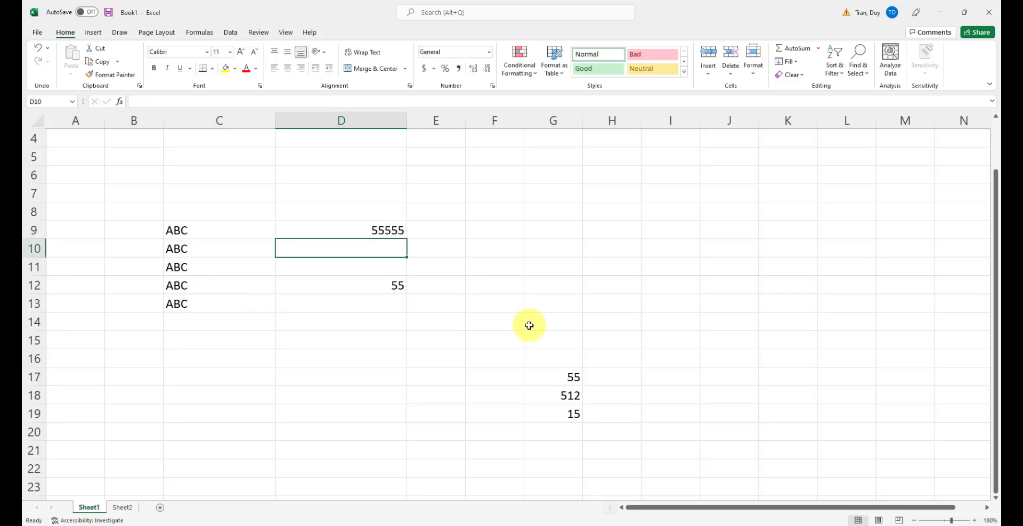
click(401, 231)
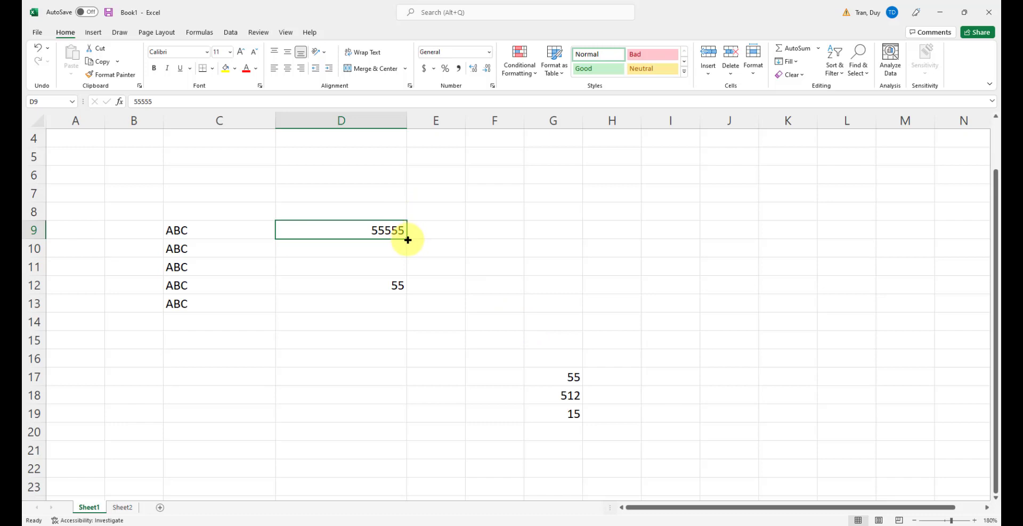
drag(407, 240, 401, 310)
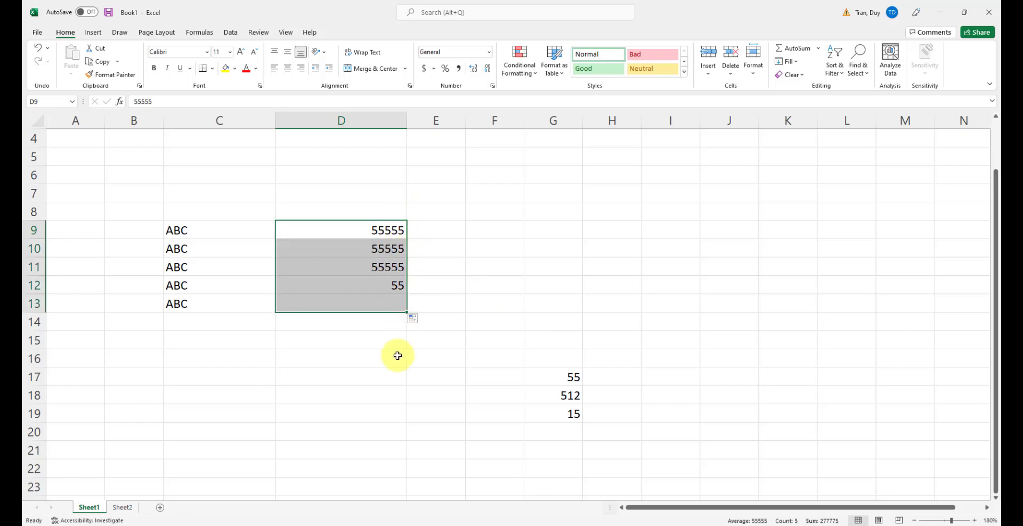
click(412, 212)
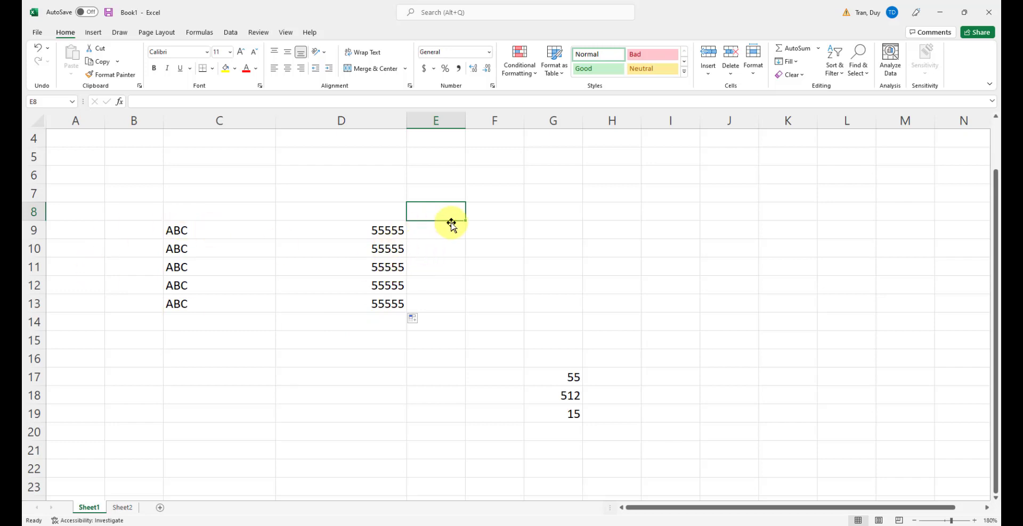
- Enter the date 5/14/22 in cell C16 and autofill consecutive days down through cell C23
click(288, 395)
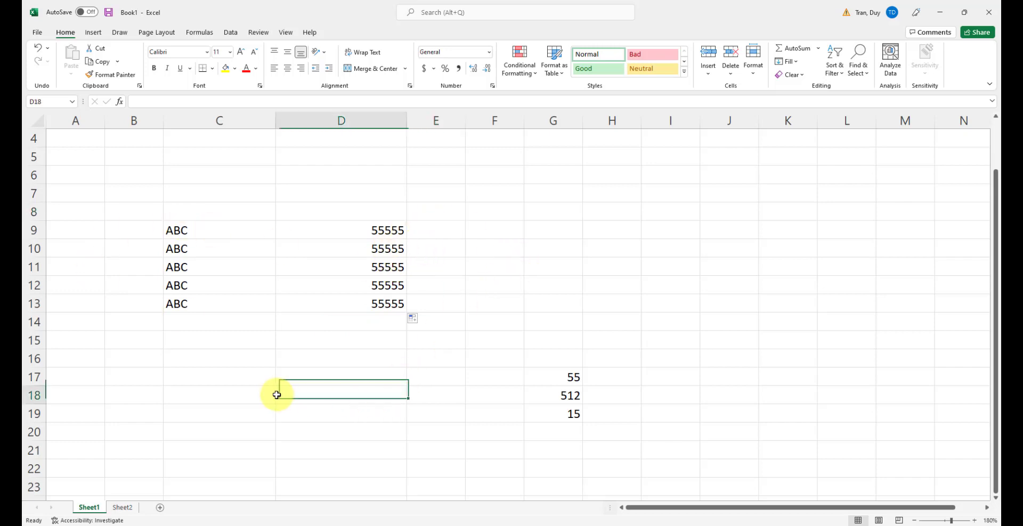
click(216, 363)
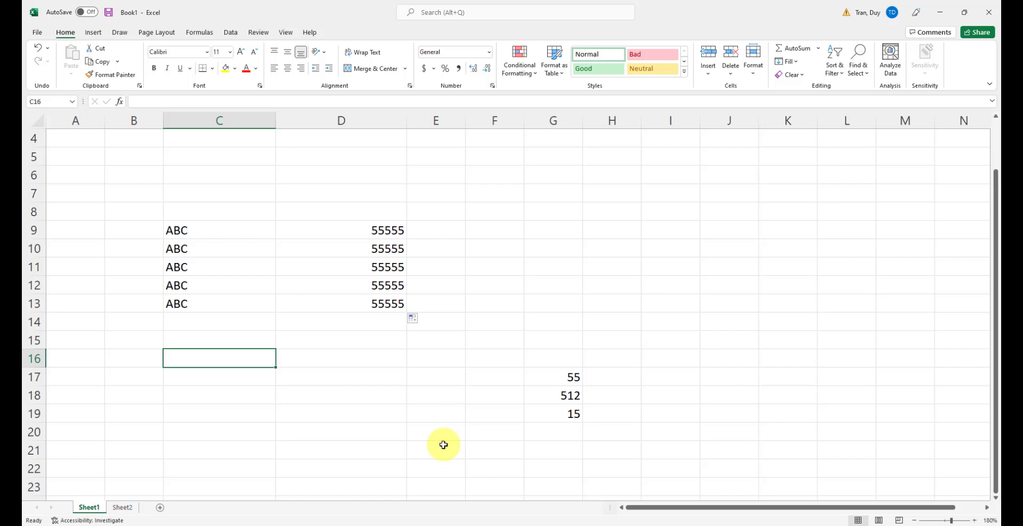
text(5/)
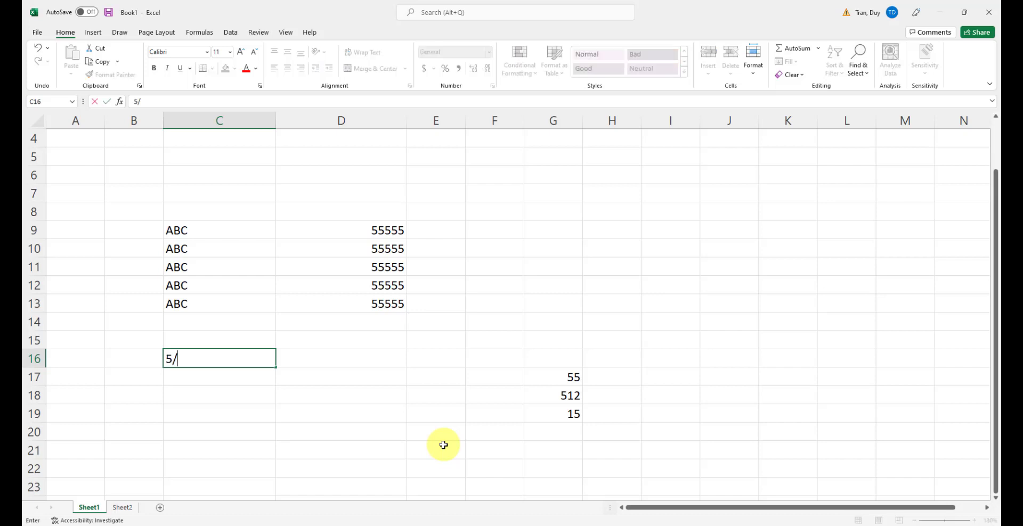
text(14/22)
key(Return)
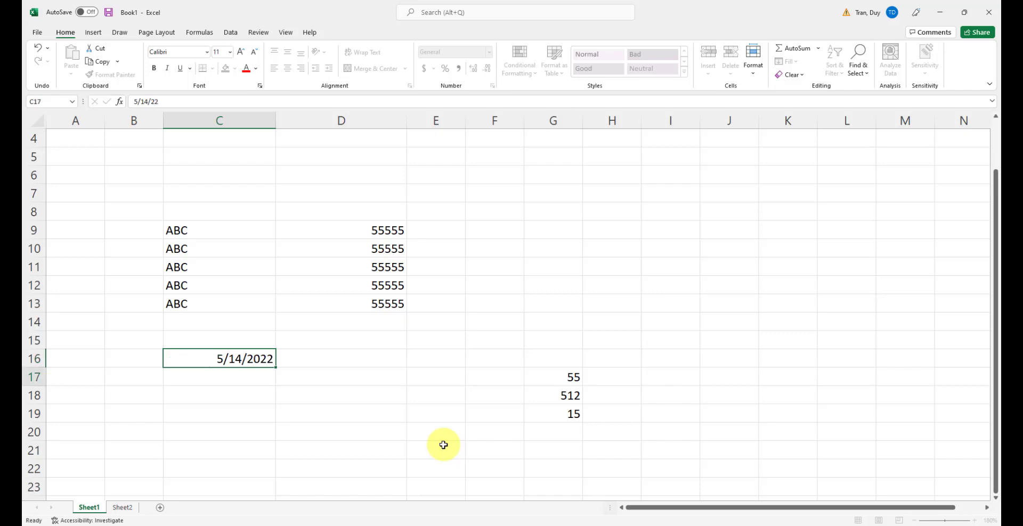
scroll(411, 378, up, 1)
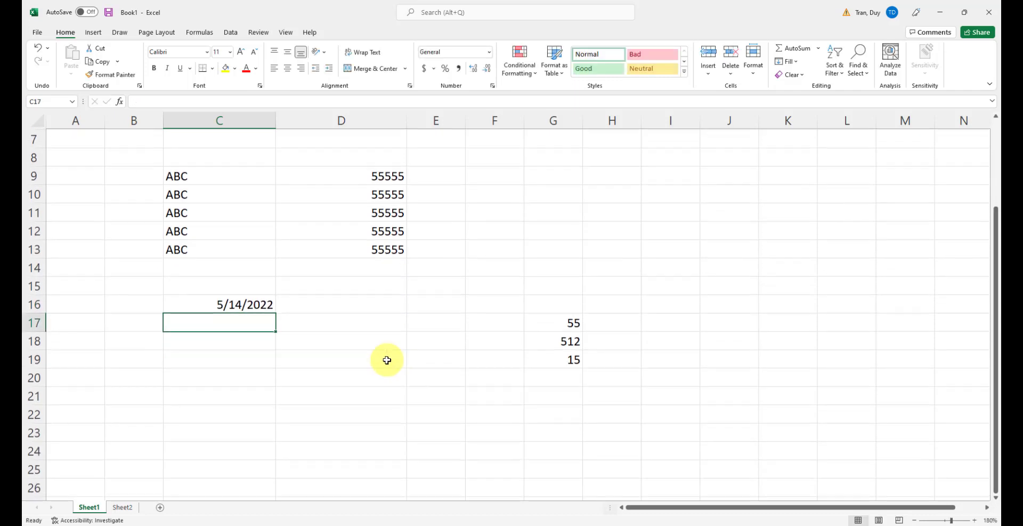
click(252, 306)
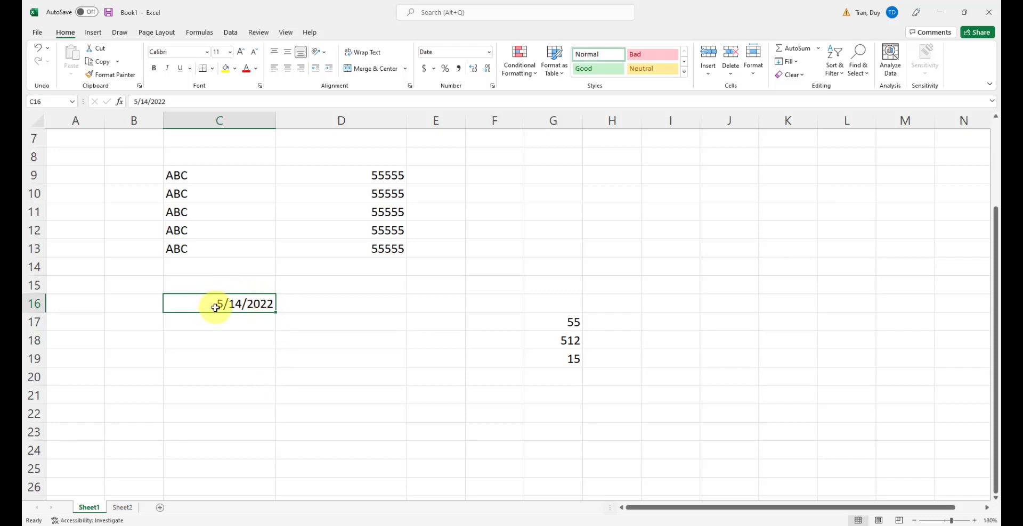
drag(275, 314, 269, 436)
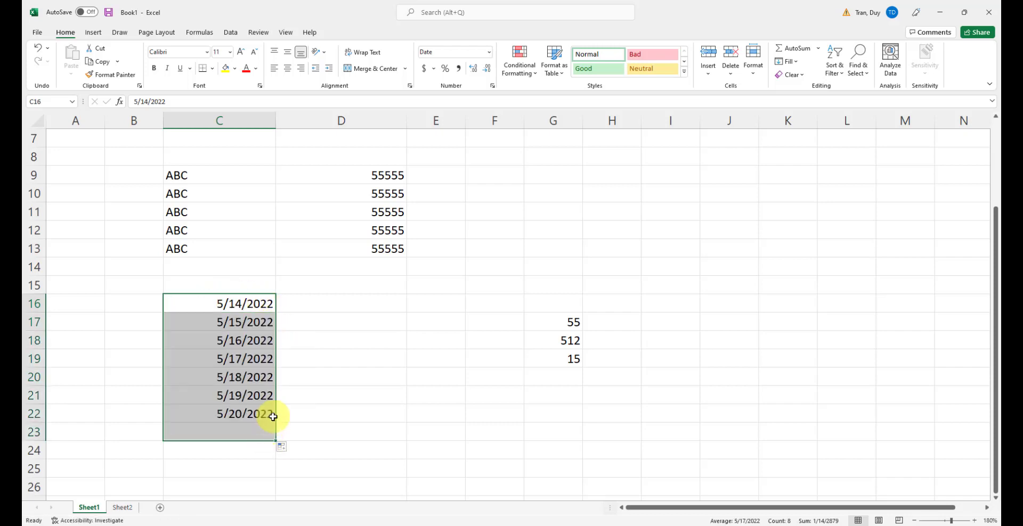
click(356, 402)
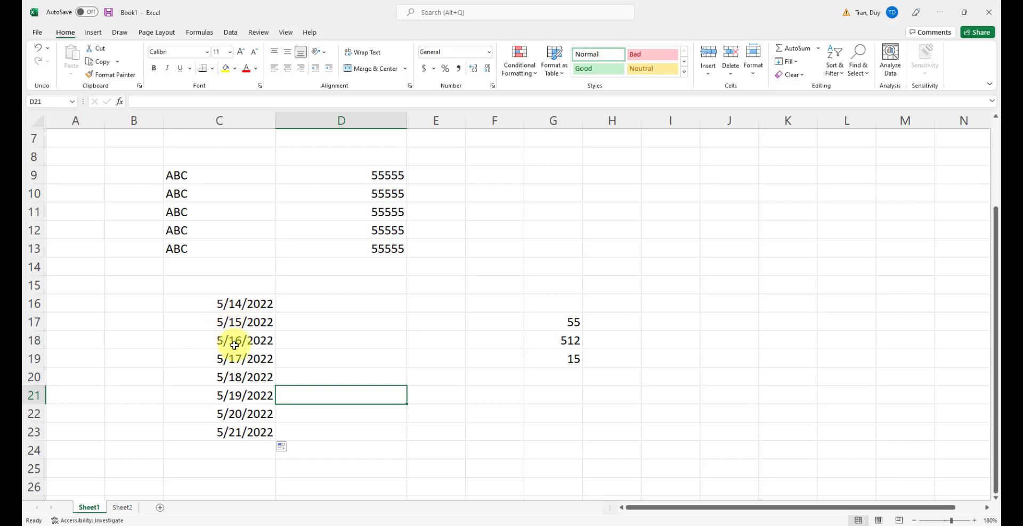
- Enter May in cell D16 and autofill the following months down through cell D23
click(368, 319)
drag(400, 317, 394, 306)
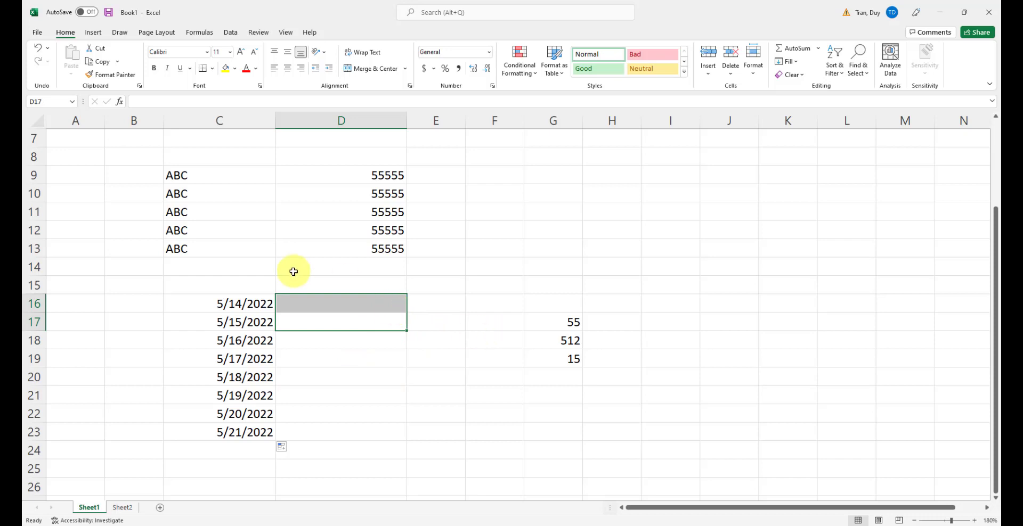
click(327, 299)
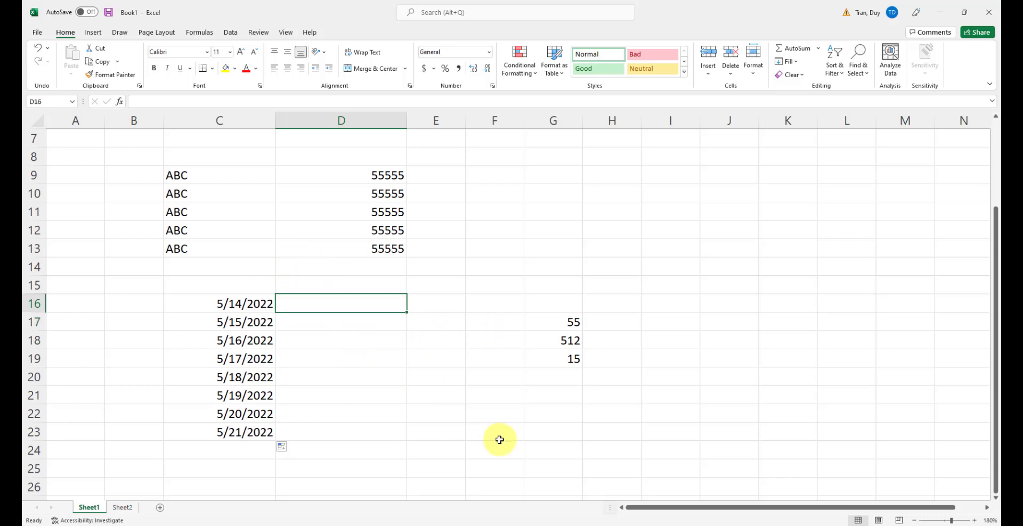
text(May)
key(Return)
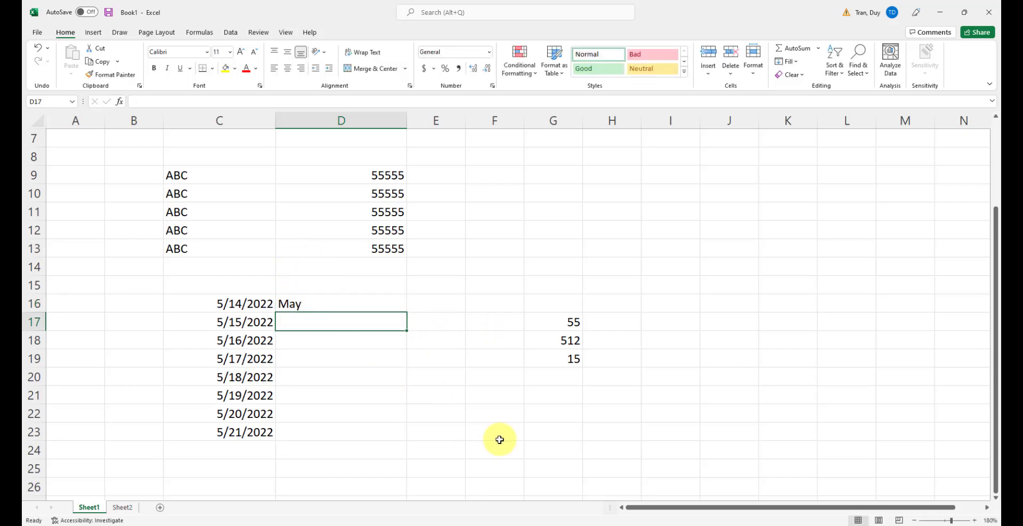
click(397, 303)
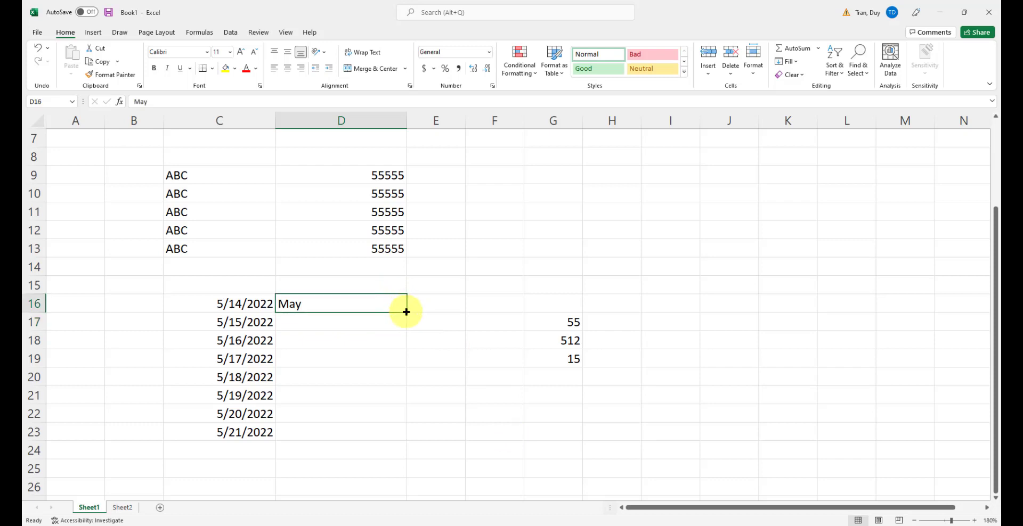
drag(406, 311, 401, 443)
click(449, 446)
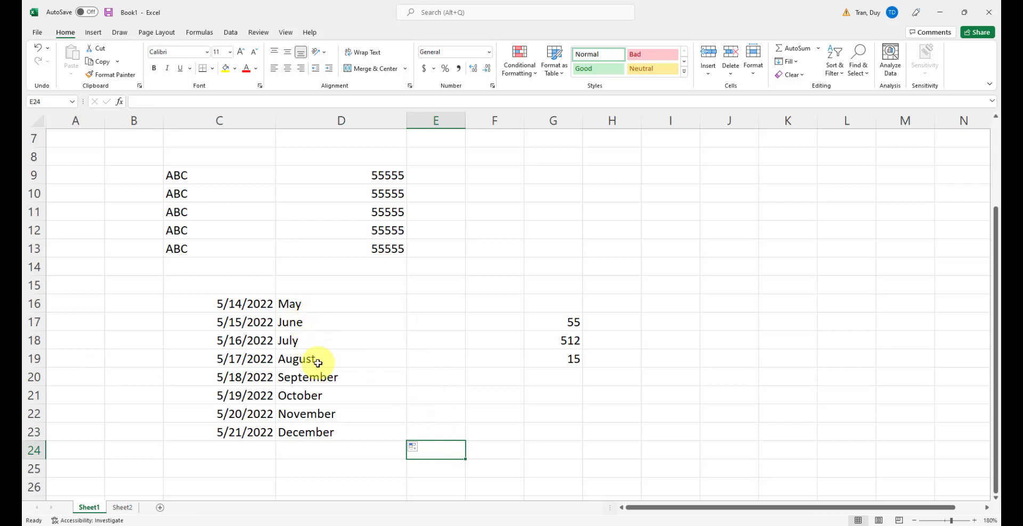
- Enter Monday in cell E16 and autofill the following weekdays down through cell E22
click(434, 303)
text(Mond)
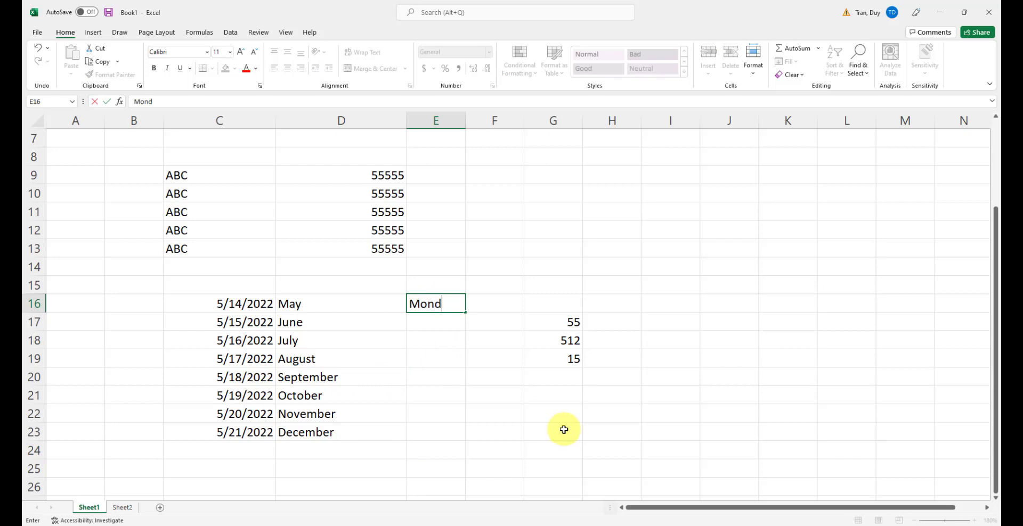
text(ay)
key(Return)
text(T)
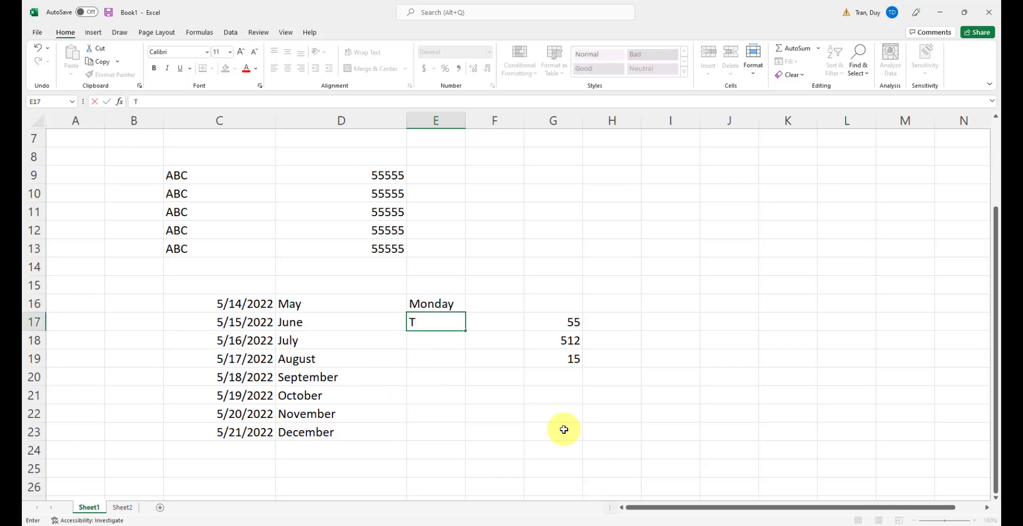
key(BackSpace)
click(564, 430)
click(455, 305)
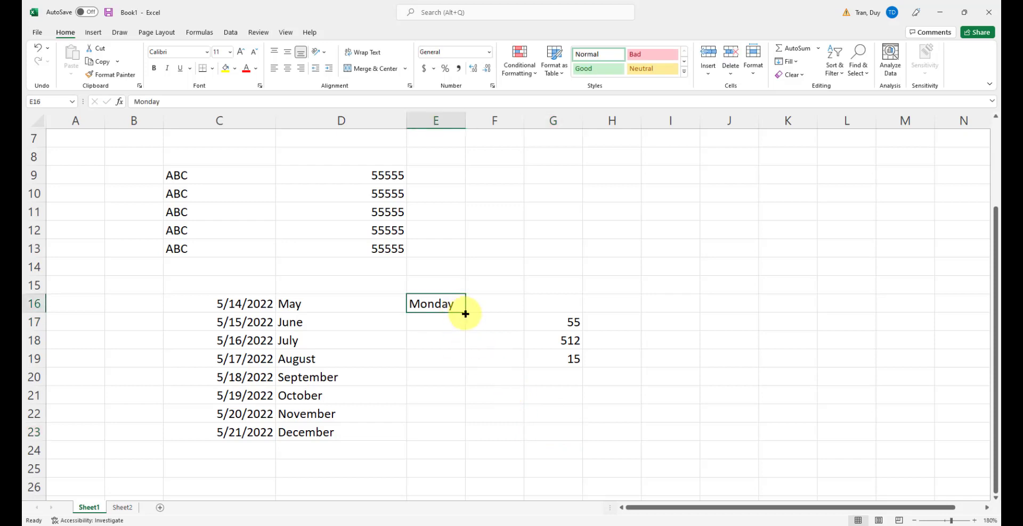
drag(463, 313, 447, 435)
drag(450, 421, 450, 421)
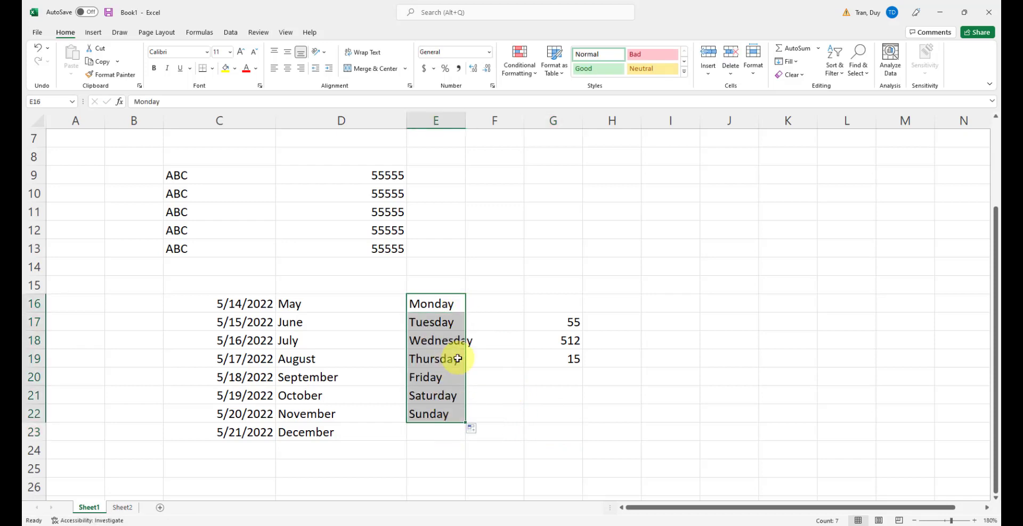
click(474, 340)
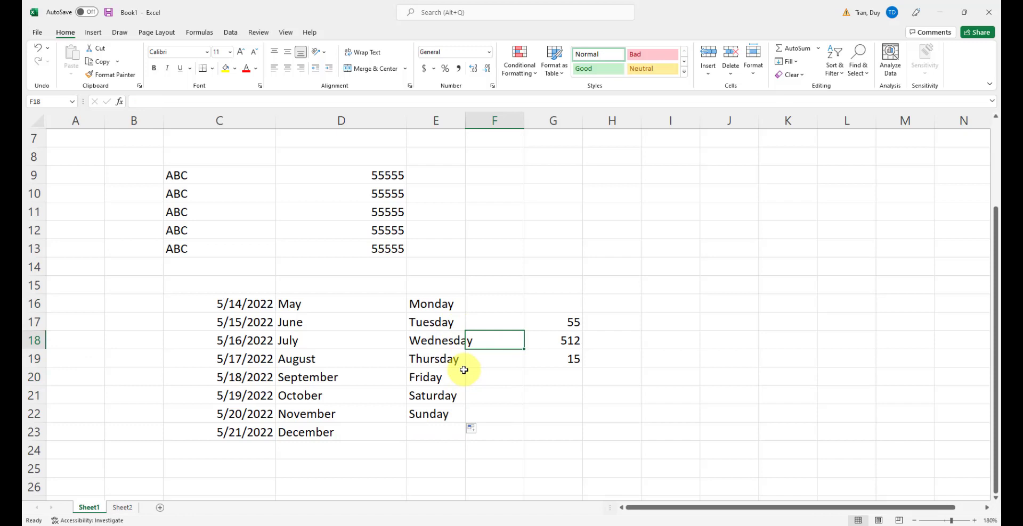
click(433, 311)
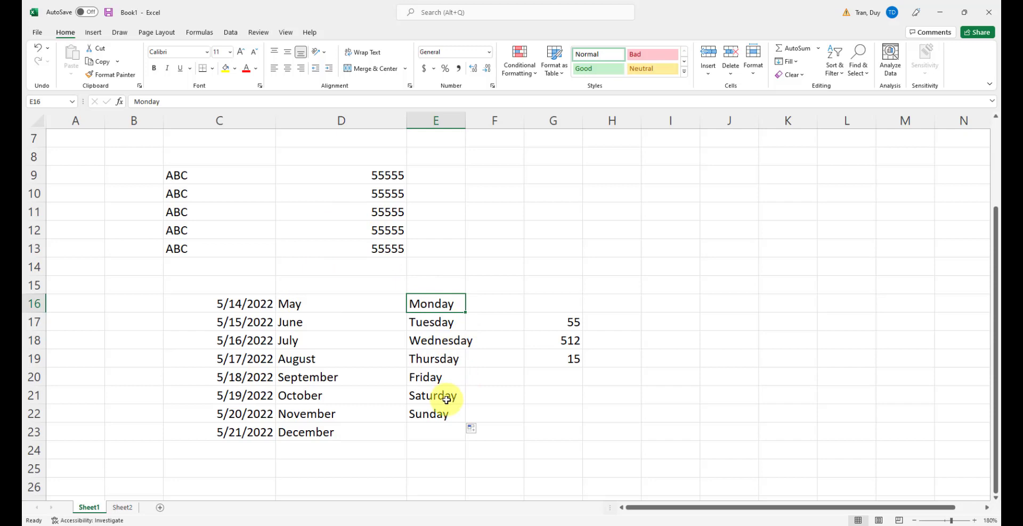
- Enter 123 in cell D27 and 124 in cell D28 as the start of an ascending series
scroll(446, 400, down, 4)
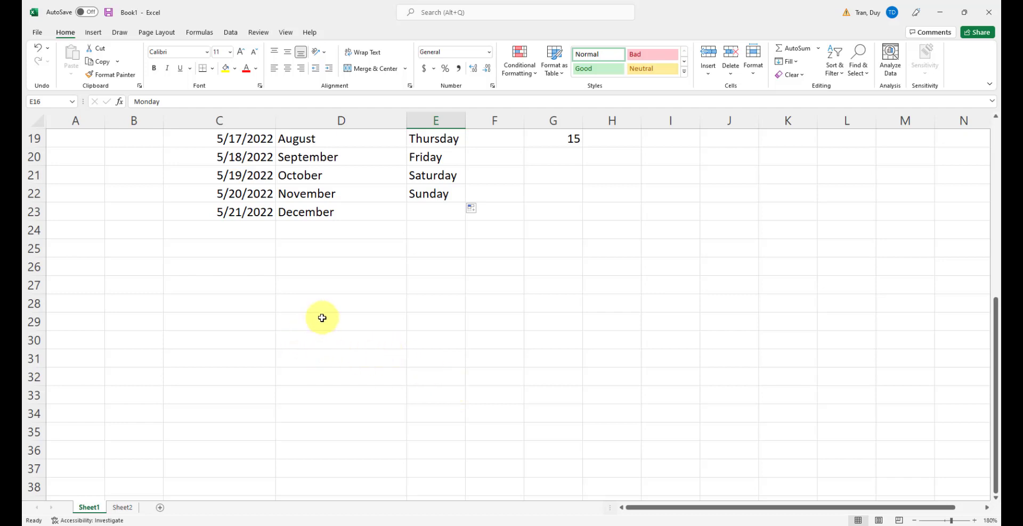
click(328, 295)
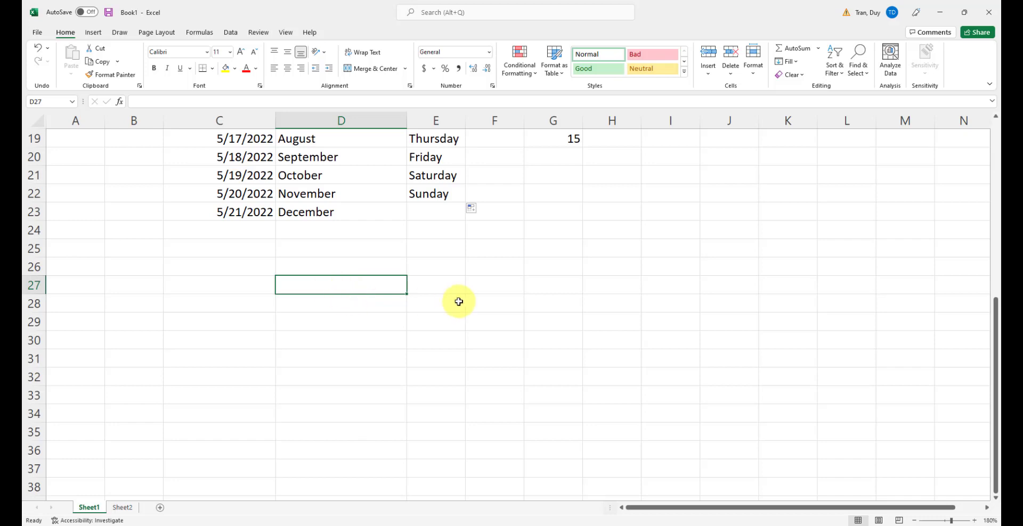
text(123)
key(Return)
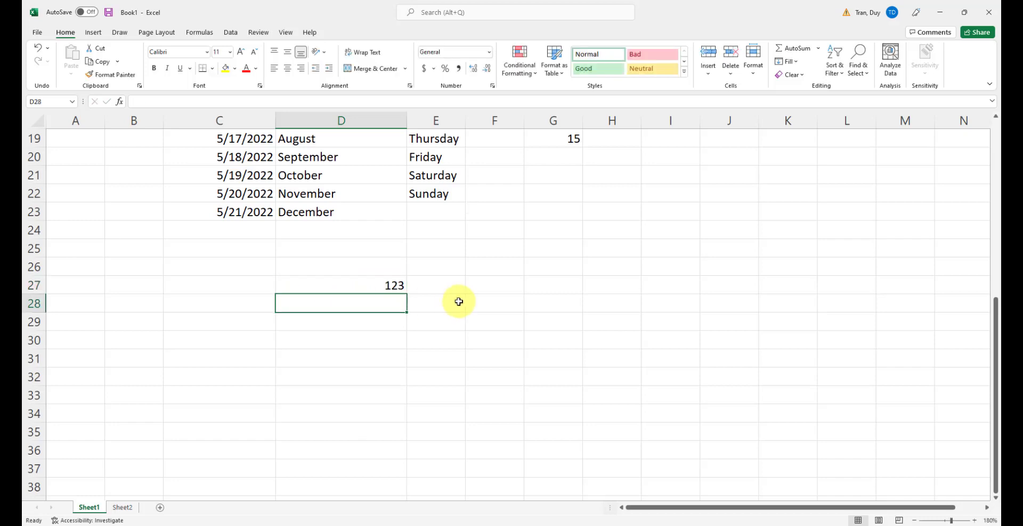
text(124)
key(Return)
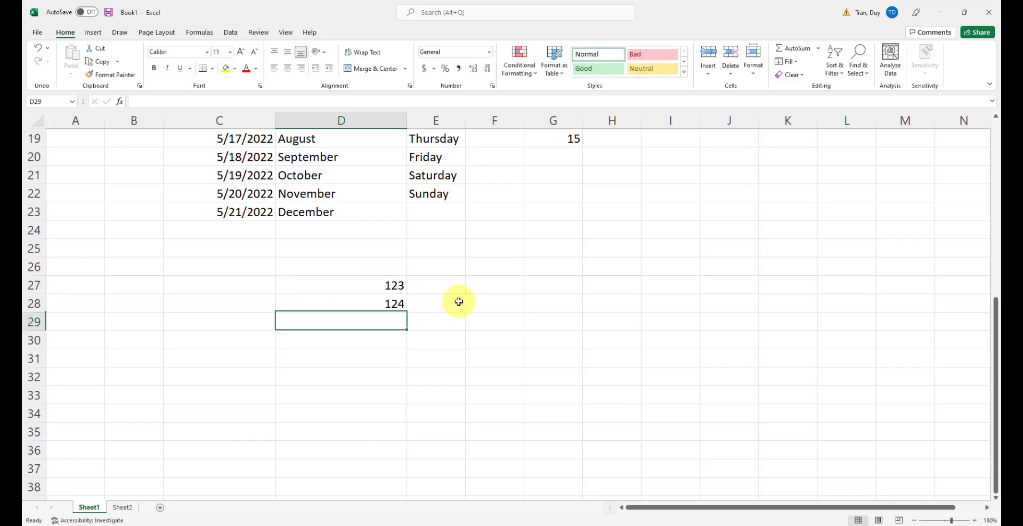
- Autofill the number series from cells D27 and D28 down through cell D34
click(459, 302)
click(395, 293)
drag(395, 295, 397, 305)
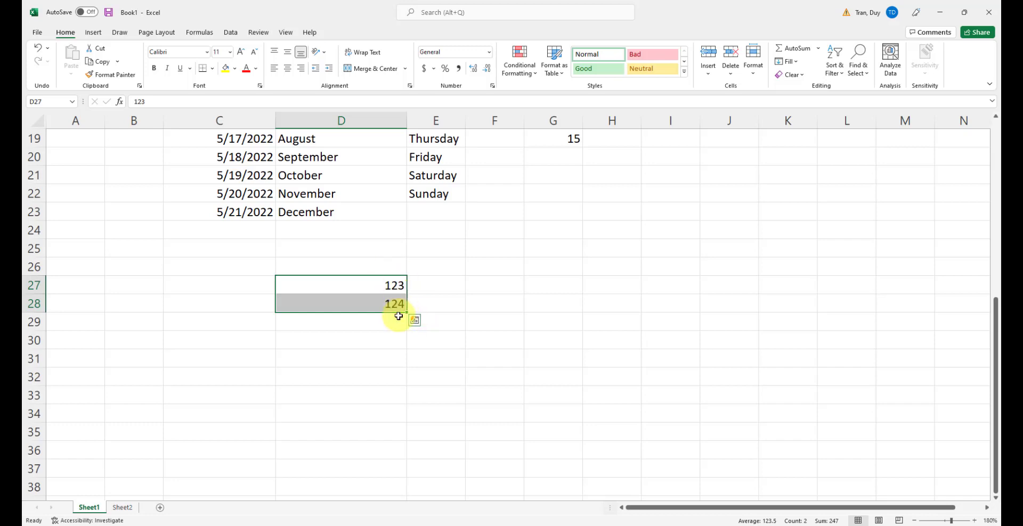
drag(406, 312, 403, 418)
click(469, 396)
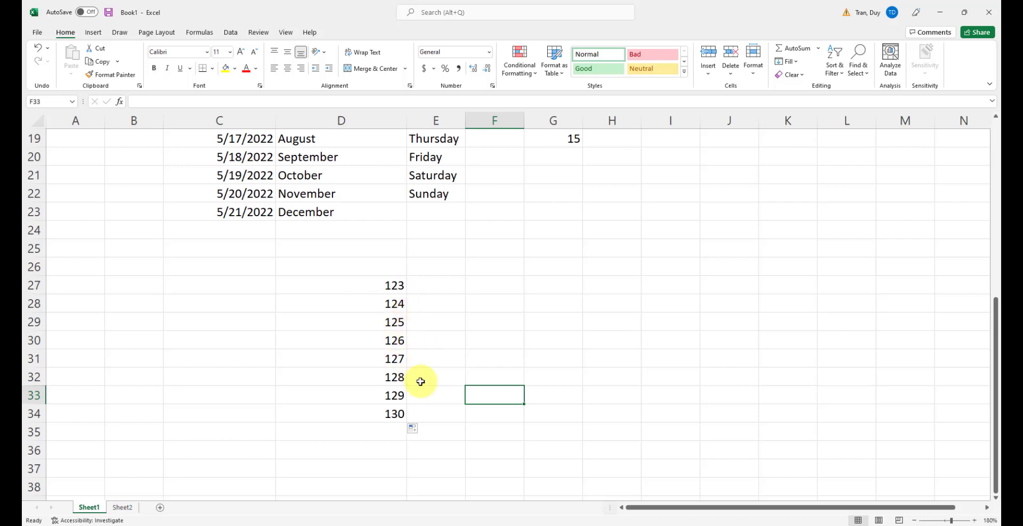
drag(392, 281, 392, 303)
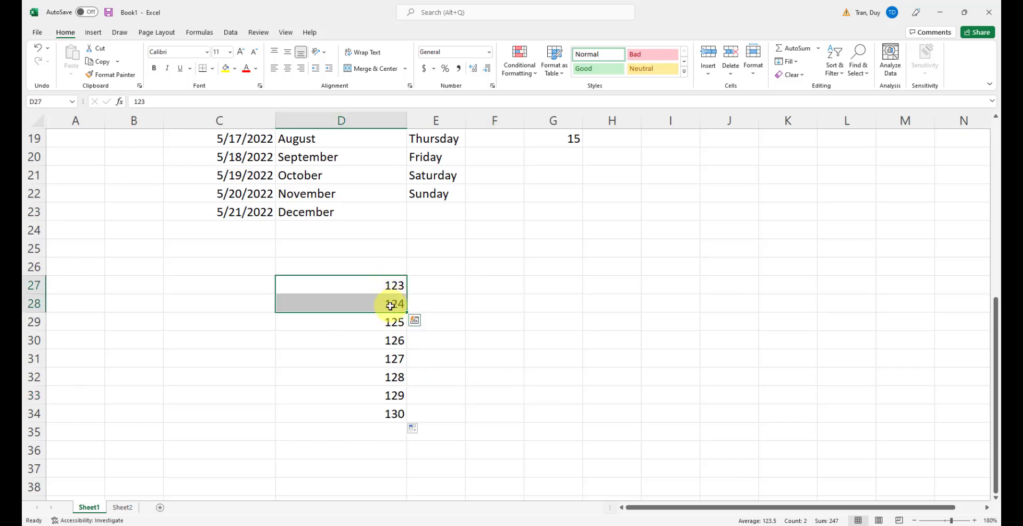
click(542, 452)
- Enter 5 in cell G27 and 4 in cell G28 as the start of a descending series
click(576, 290)
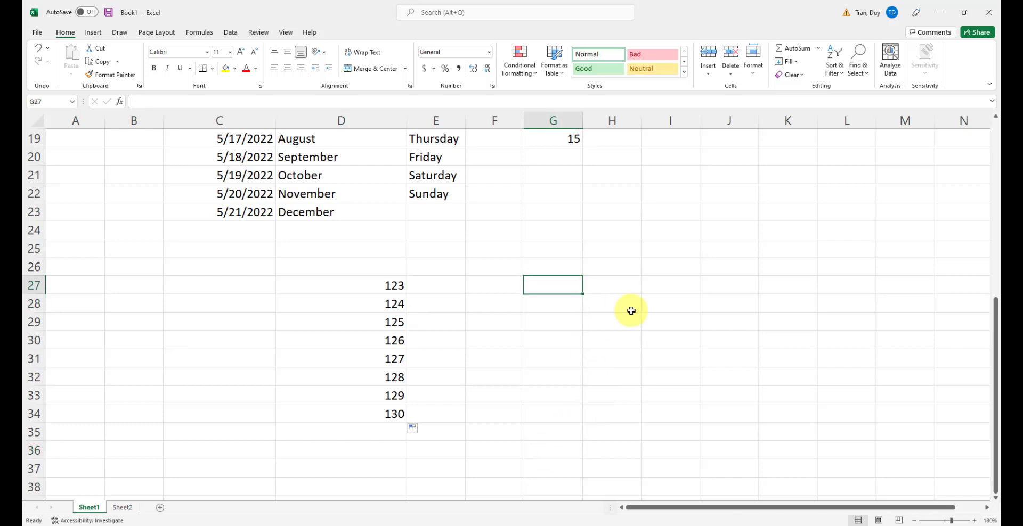
text(5)
key(Return)
text(4)
key(Return)
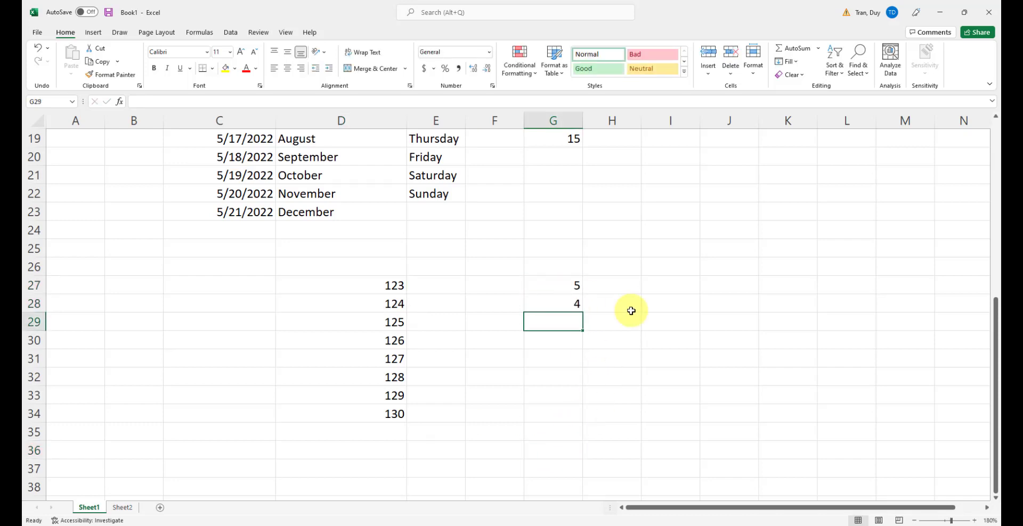
- Autofill the descending series from cells G27 and G28 down through cell G34
click(630, 311)
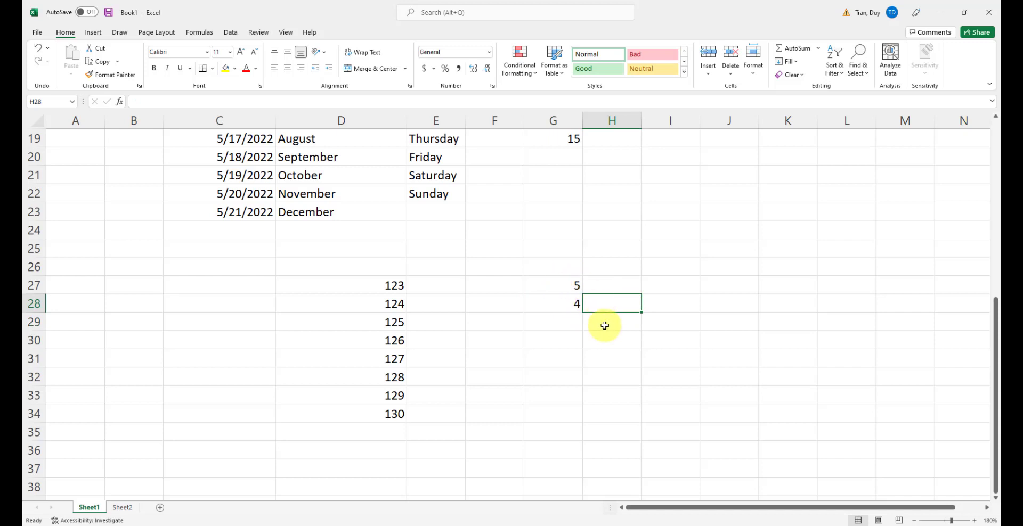
drag(574, 284, 585, 423)
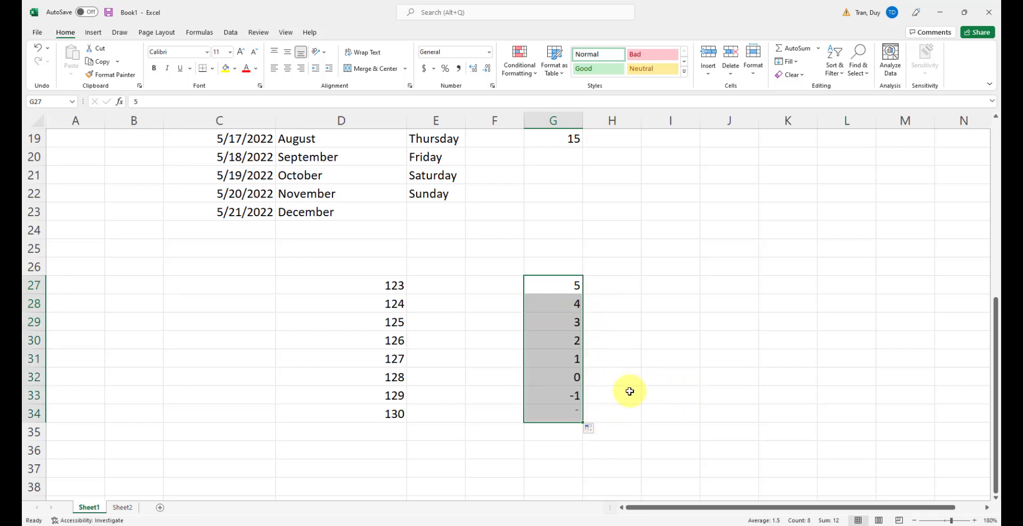
click(628, 395)
click(570, 325)
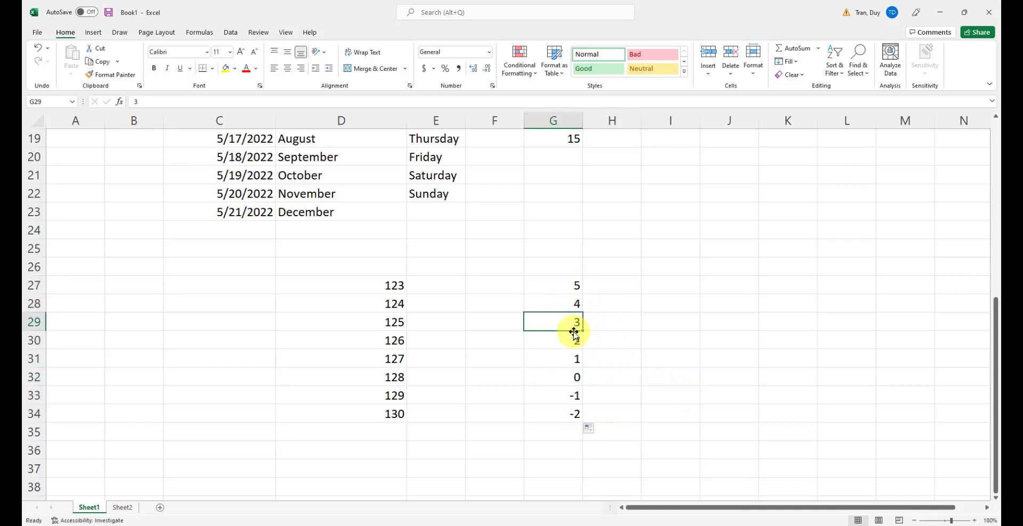
click(726, 373)
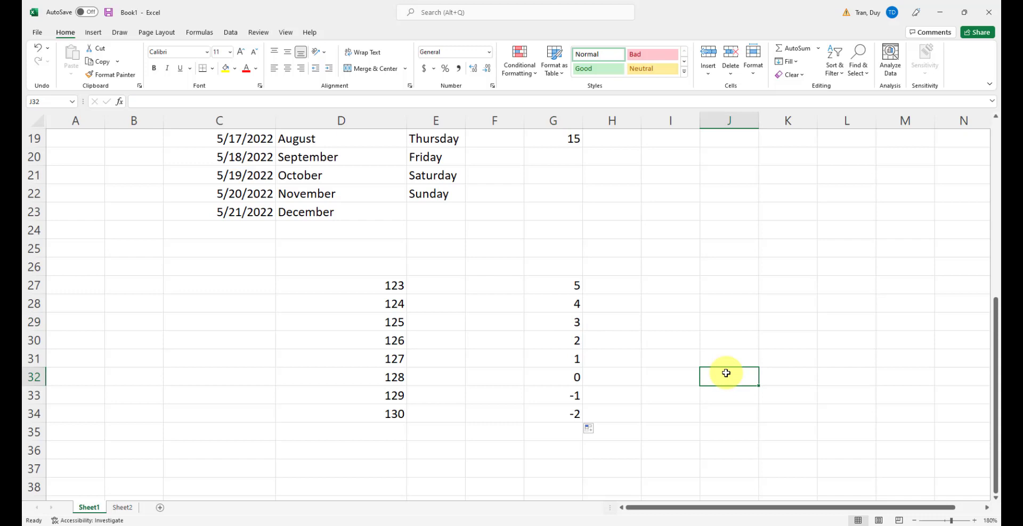
- Enter the number 5 in cell D41, below the autofilled series
scroll(729, 384, down, 5)
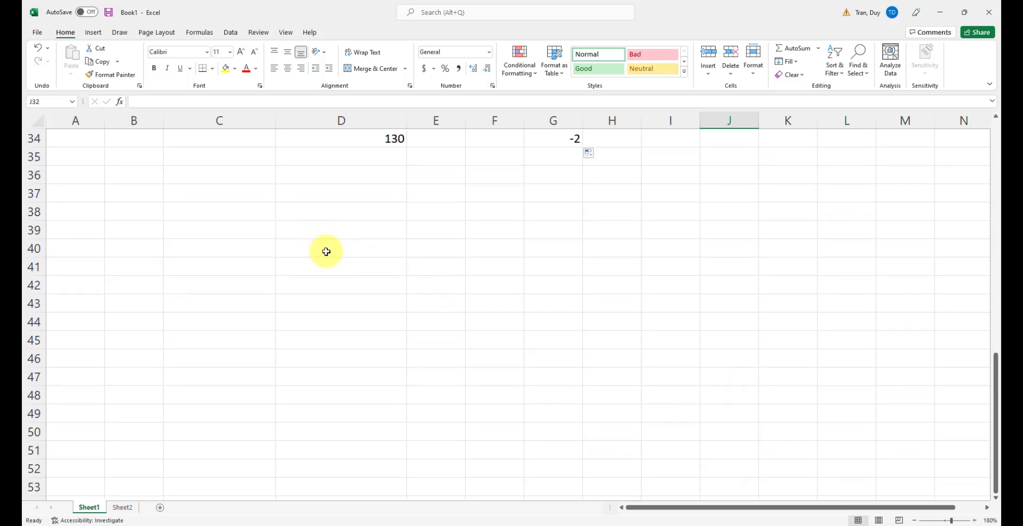
click(328, 268)
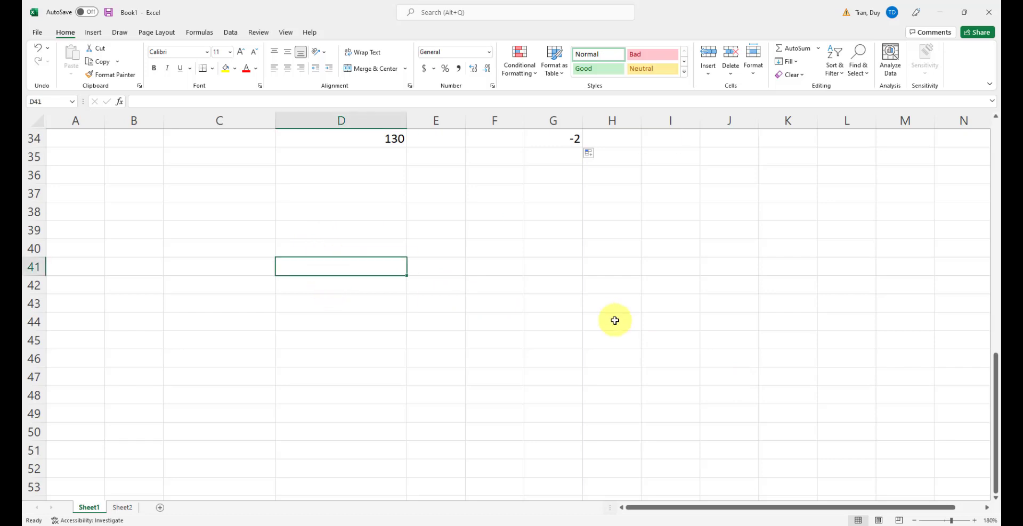
text(5)
key(Return)
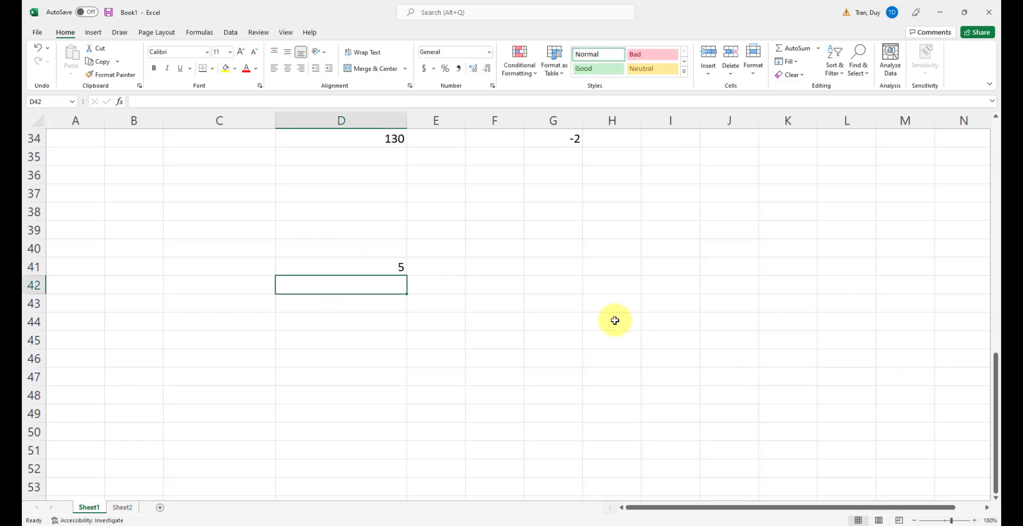
click(380, 270)
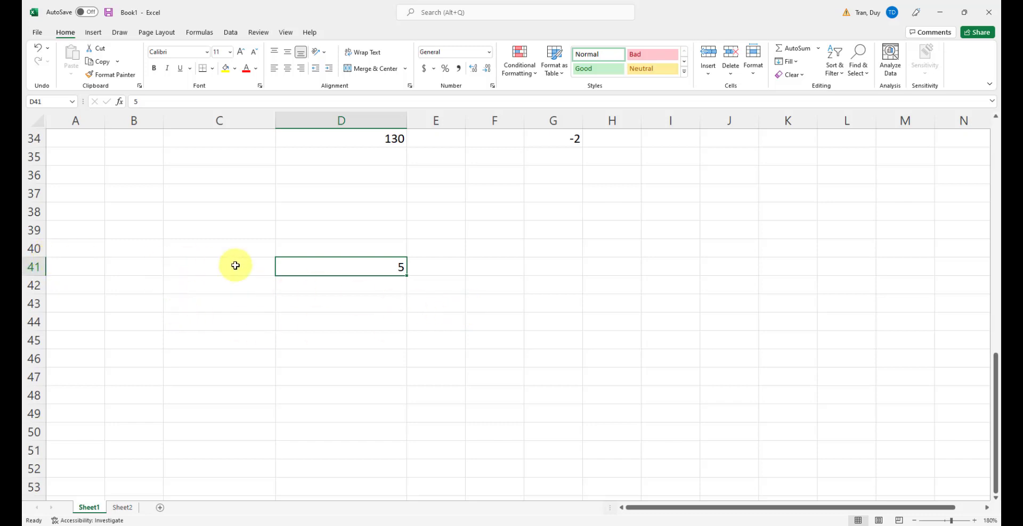
- Enter the formula =1+5 in cell B40
click(129, 246)
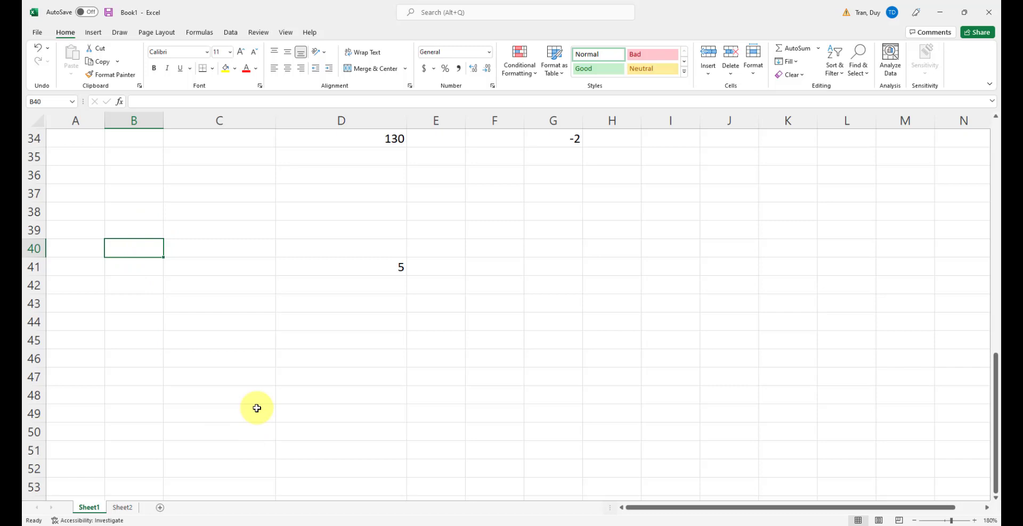
text(=)
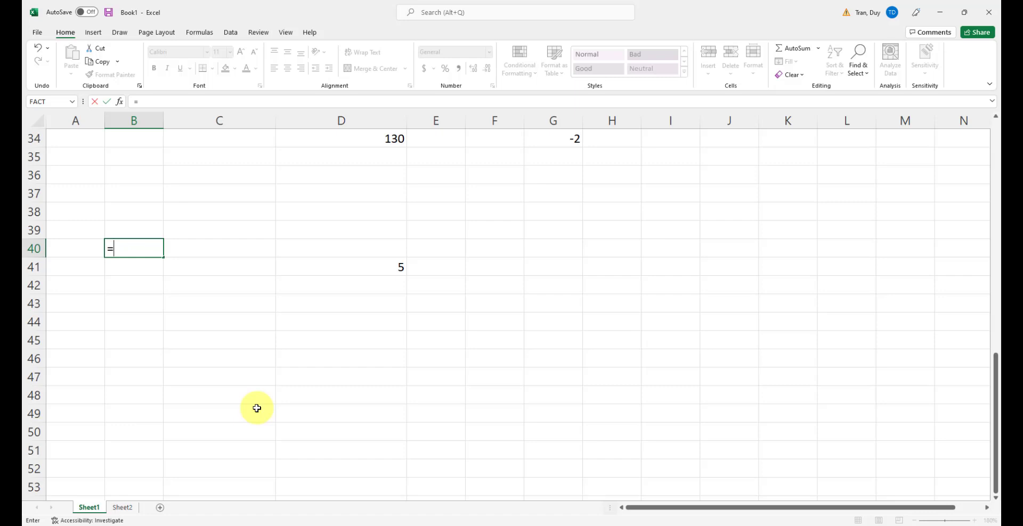
text(1+5)
key(Return)
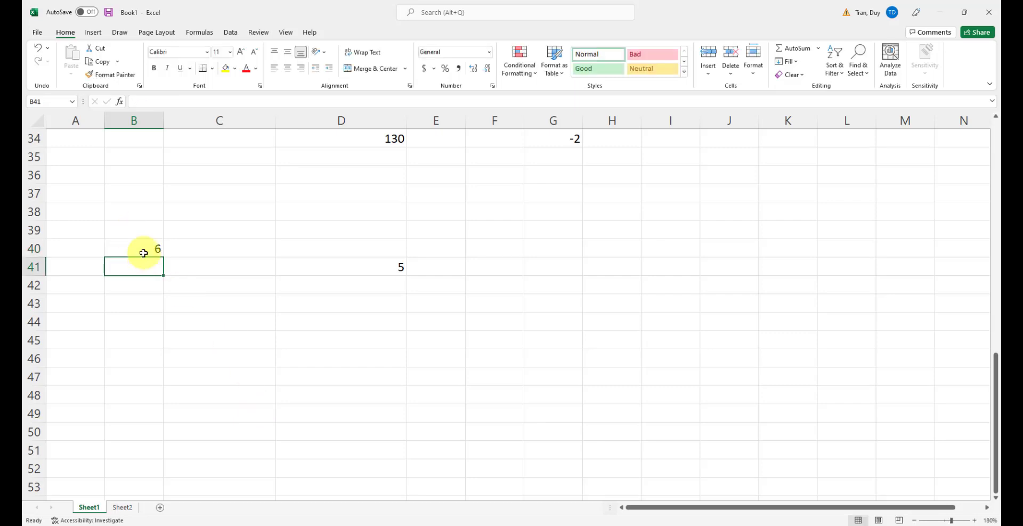
click(235, 303)
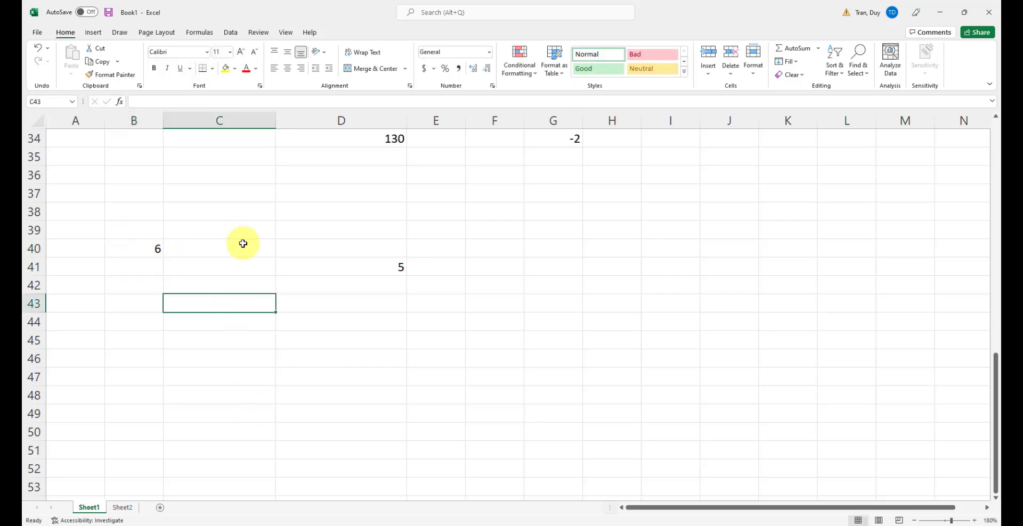
- Enter 5 in cell C37 and 10 in cell D37
click(247, 196)
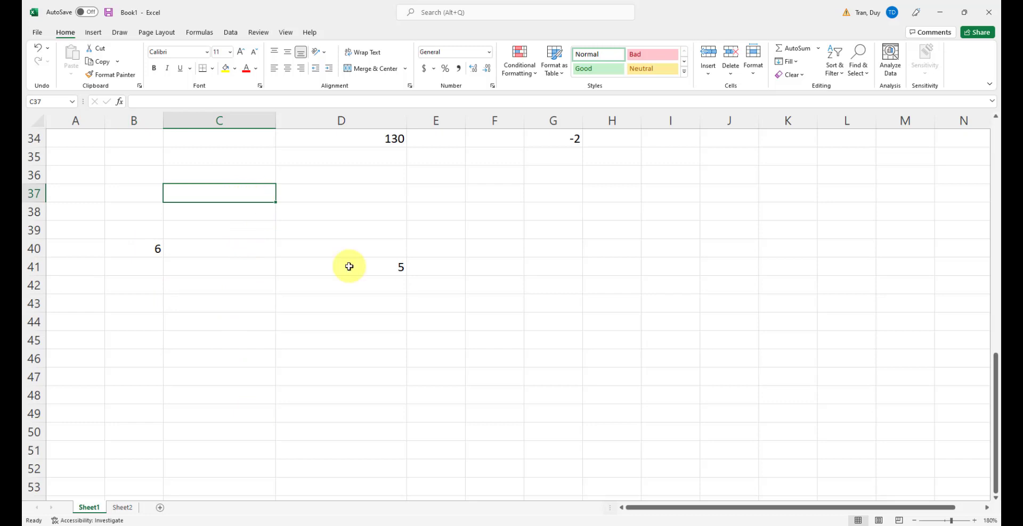
text(5)
key(Tab)
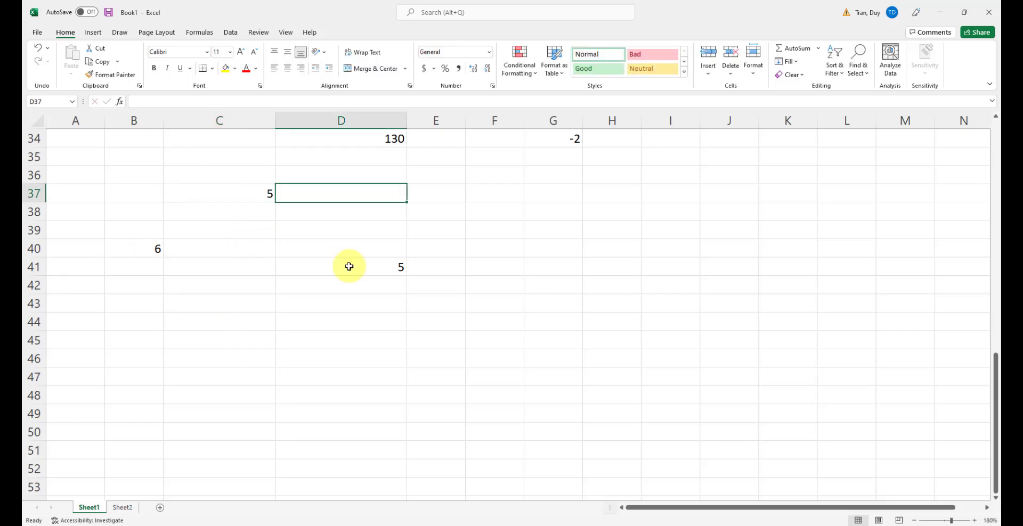
text(10)
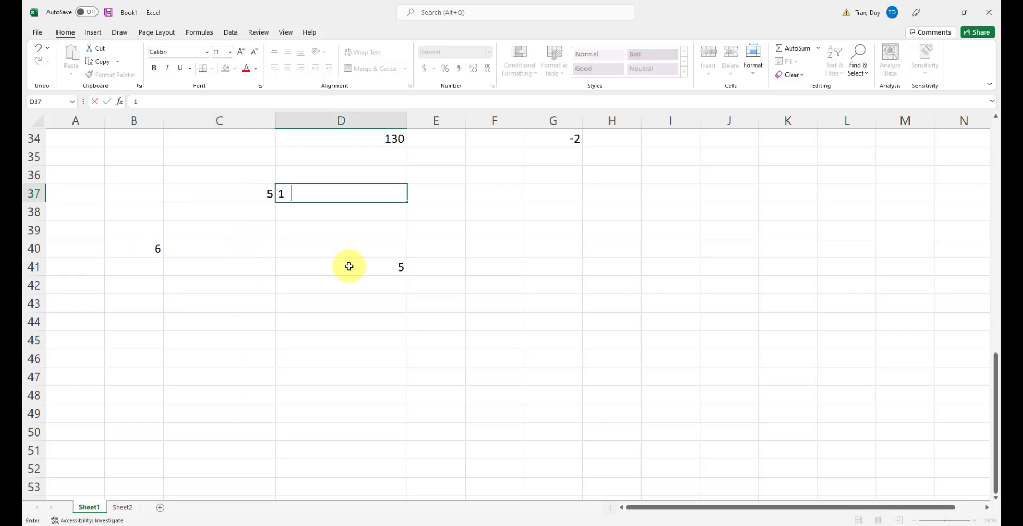
key(Return)
- Replace the contents of cell B40 with the formula =C37-D37, using references to the two cells
click(140, 242)
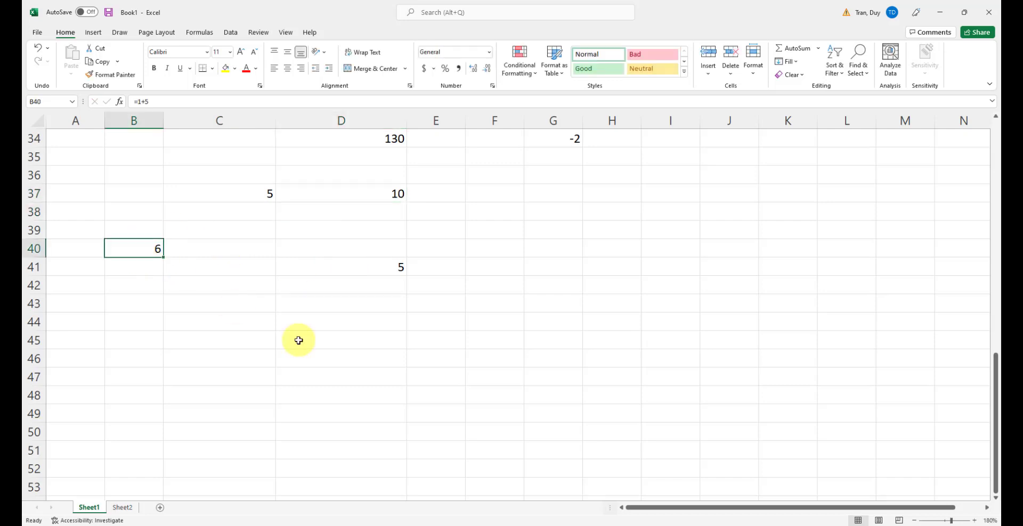
text(=)
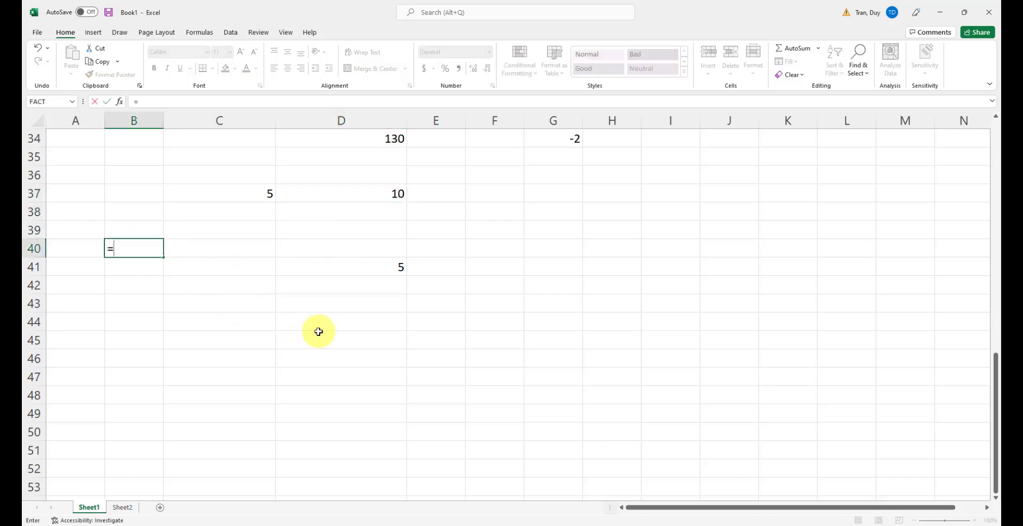
click(252, 187)
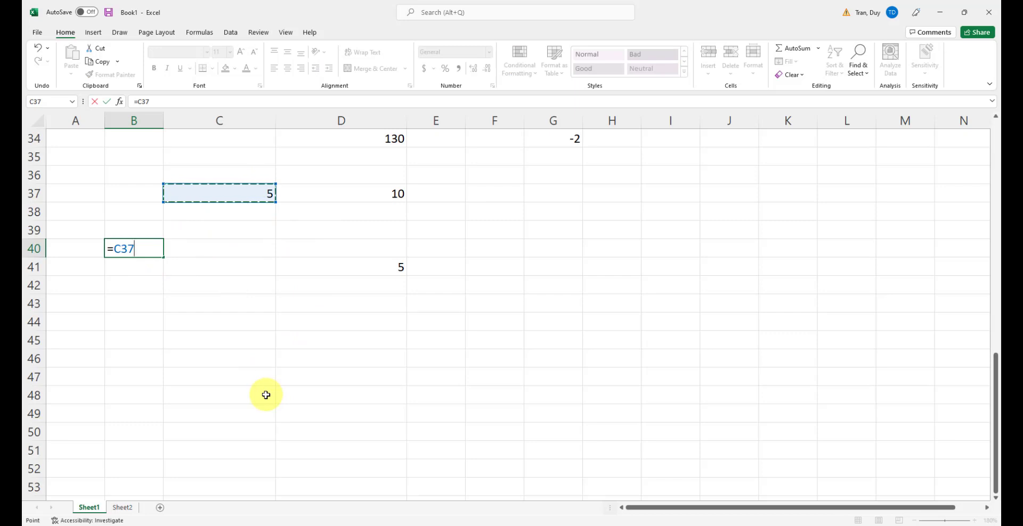
text(-)
click(362, 194)
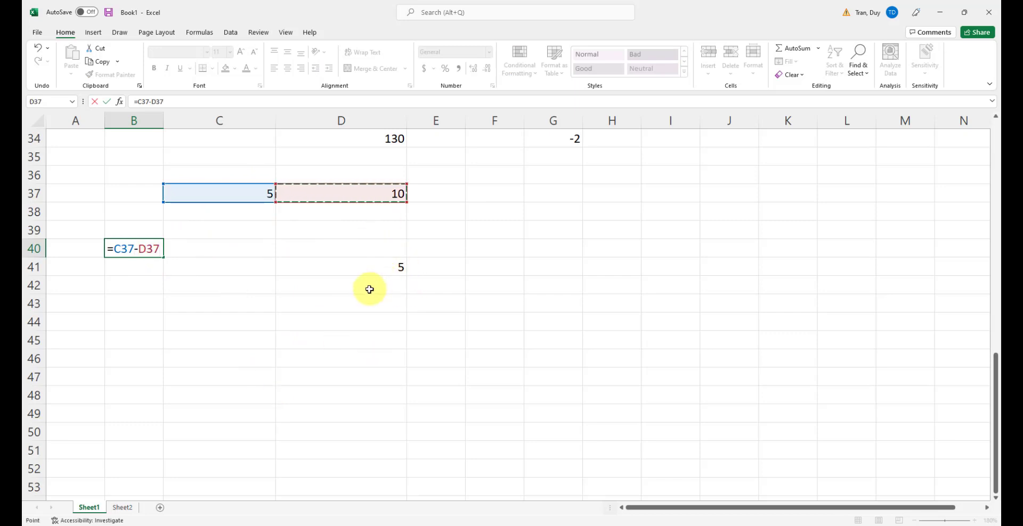
key(Return)
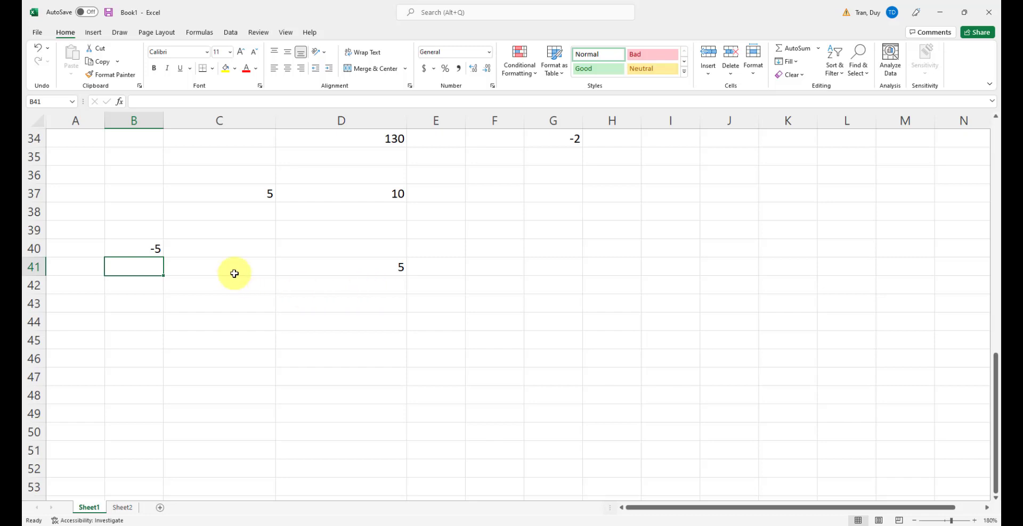
- Open the subtraction formula in cell B40 for editing to review its references to C37 and D37
click(149, 247)
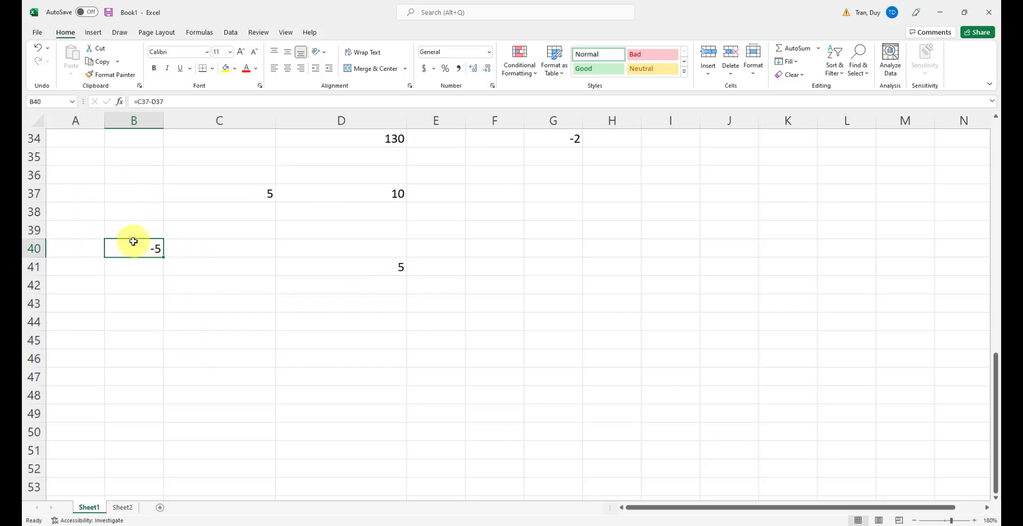
double_click(152, 245)
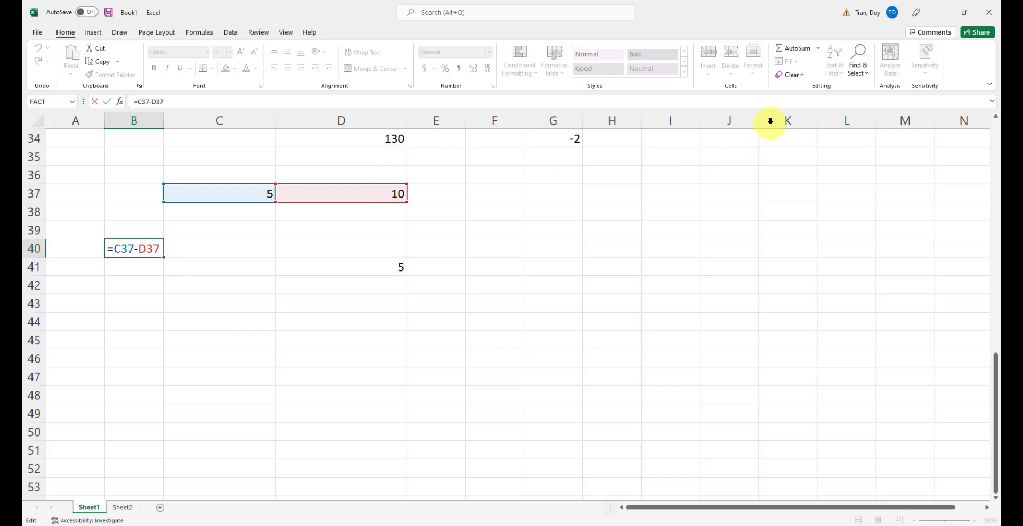
click(721, 89)
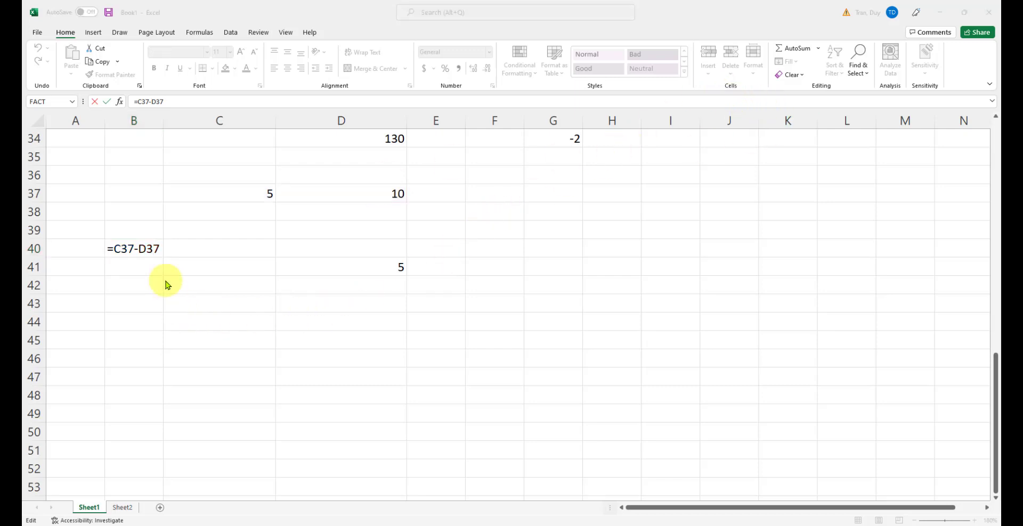
click(152, 249)
click(373, 336)
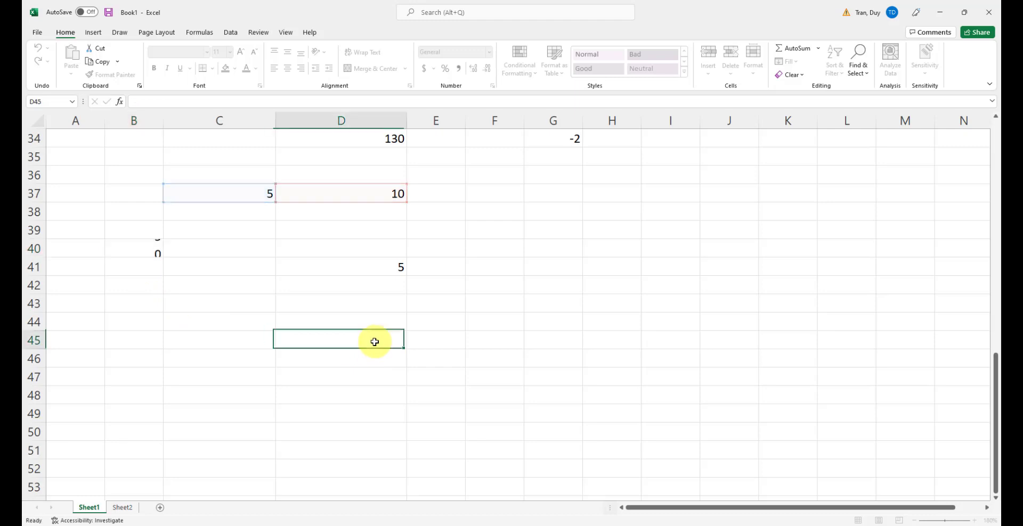
- Try out the arithmetic operator symbols +, *, / and ^ one at a time in cell D45
text(+)
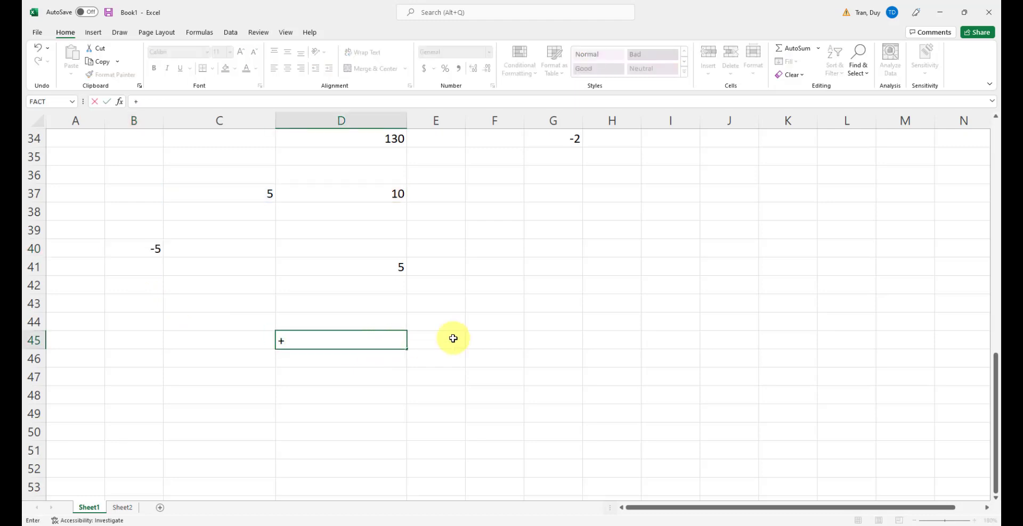
key(BackSpace)
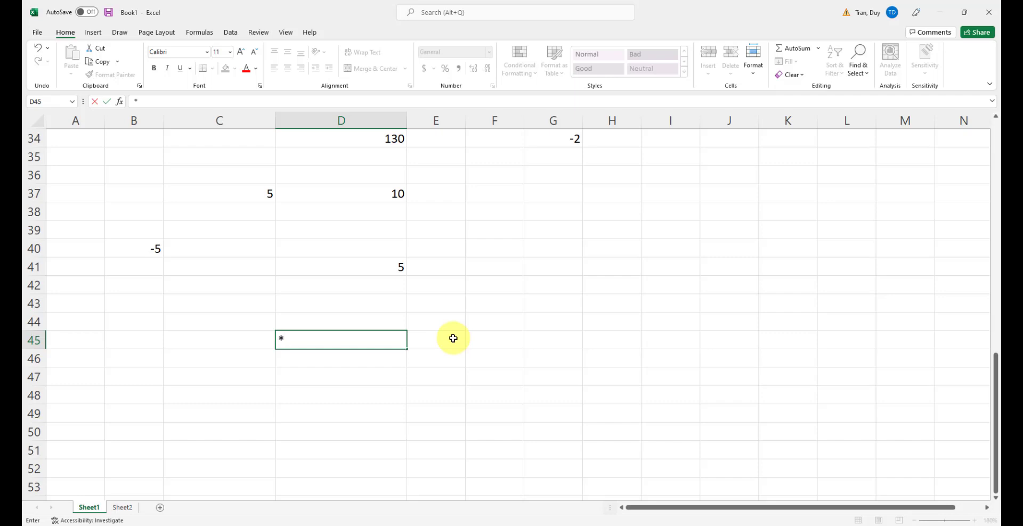
text(/)
key(BackSpace)
text(^)
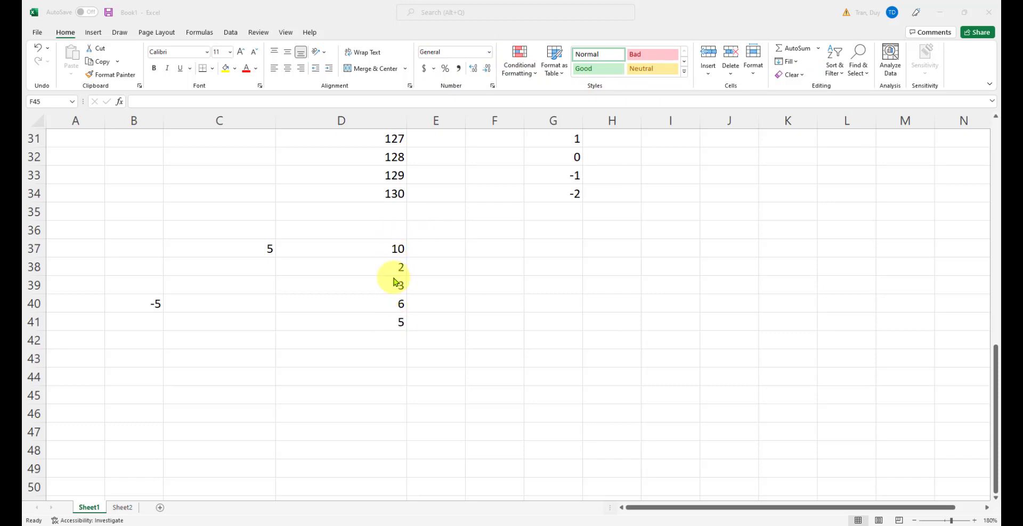
- Total the values in D37:D41 with AutoSum, placing the result in cell D42
click(397, 248)
drag(397, 248, 399, 320)
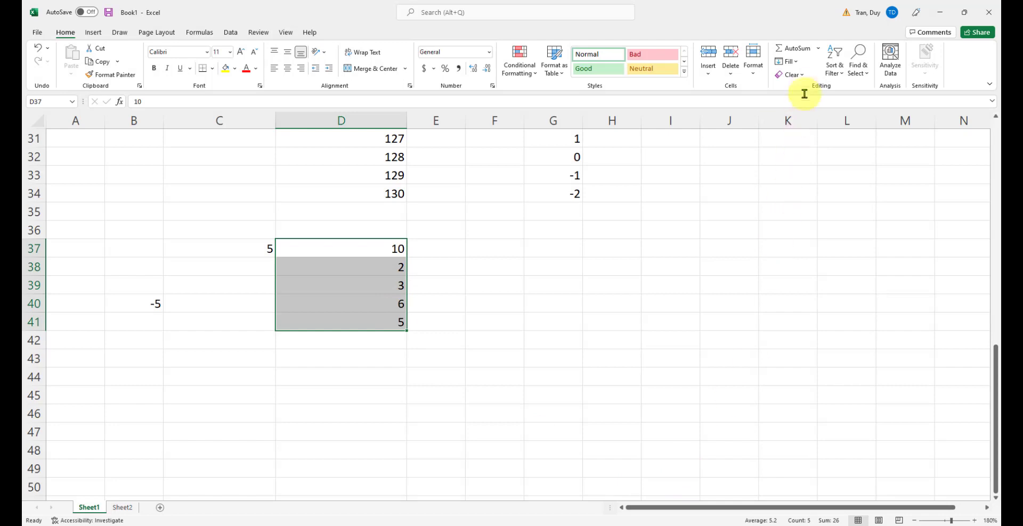
click(792, 53)
click(421, 352)
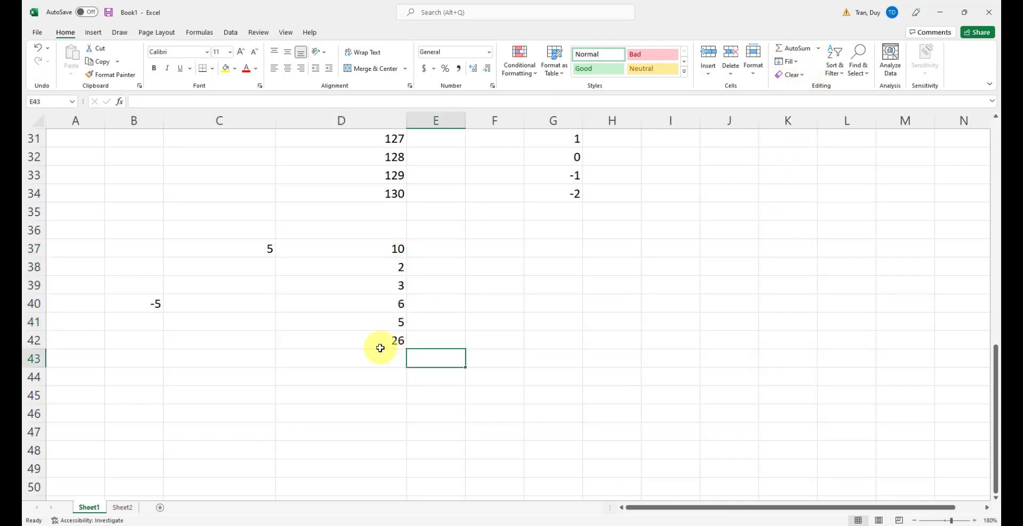
- Review the SUM formula in cell D42 and the range it references, leaving it unedited
click(380, 347)
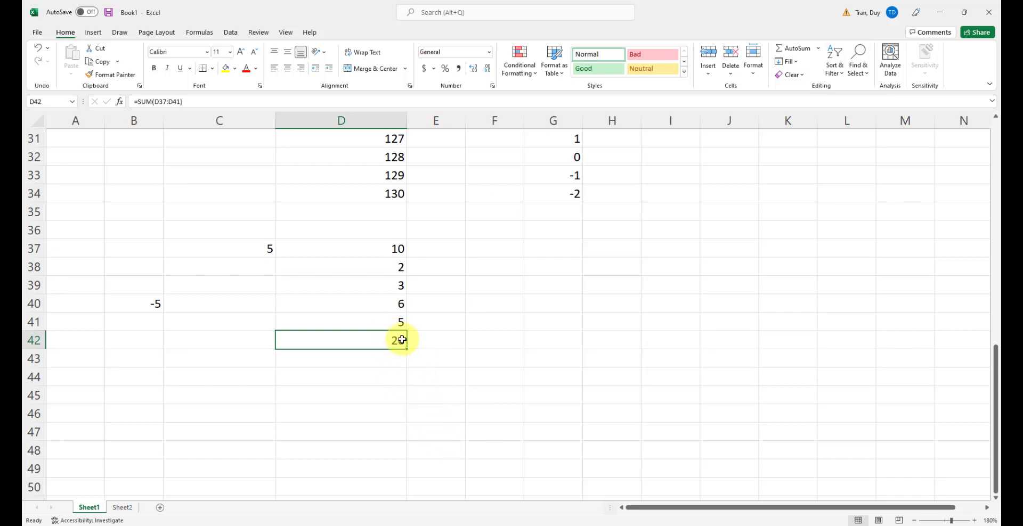
double_click(402, 342)
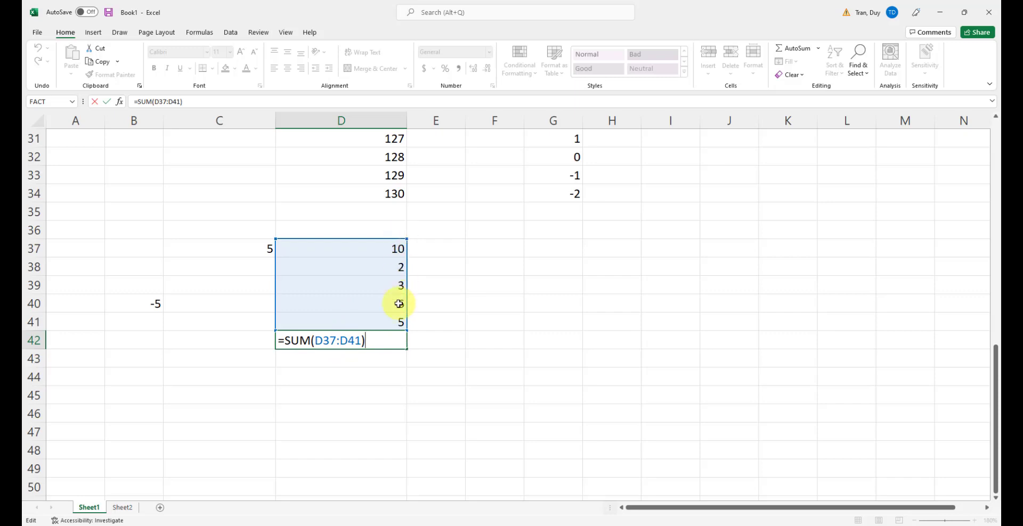
key(Return)
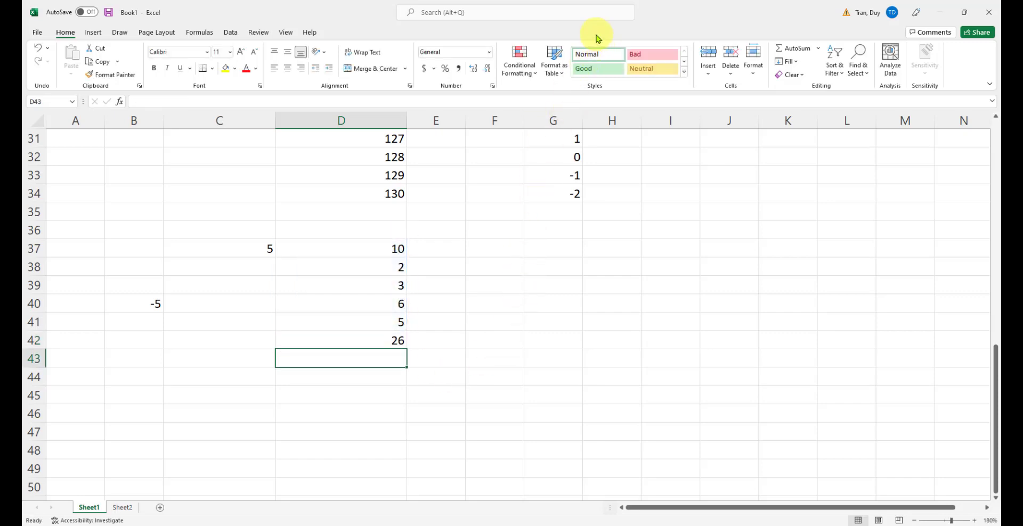
- Consult the Analysis ToolPak instructions in the Acrobat Reader guide and make sure that add-in is enabled in Excel's options
key(alt+Tab)
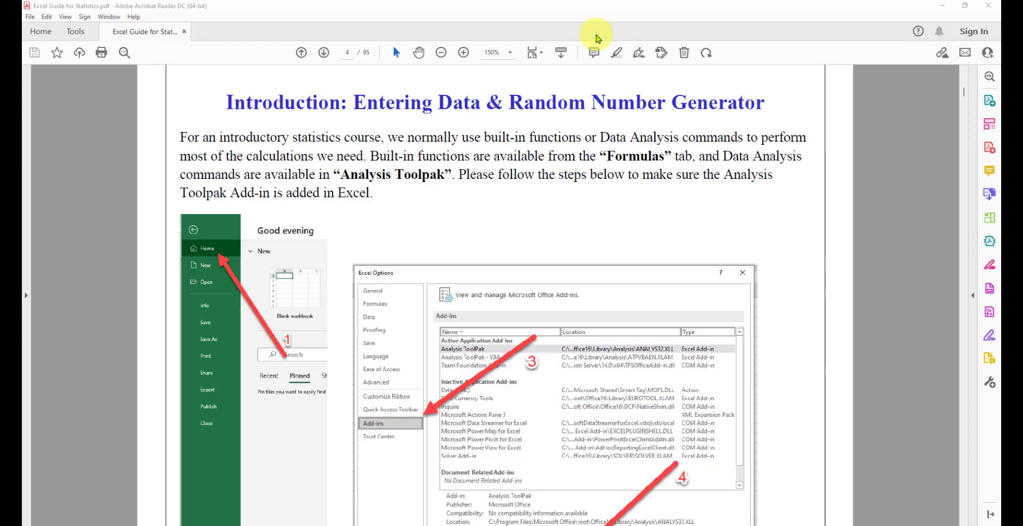
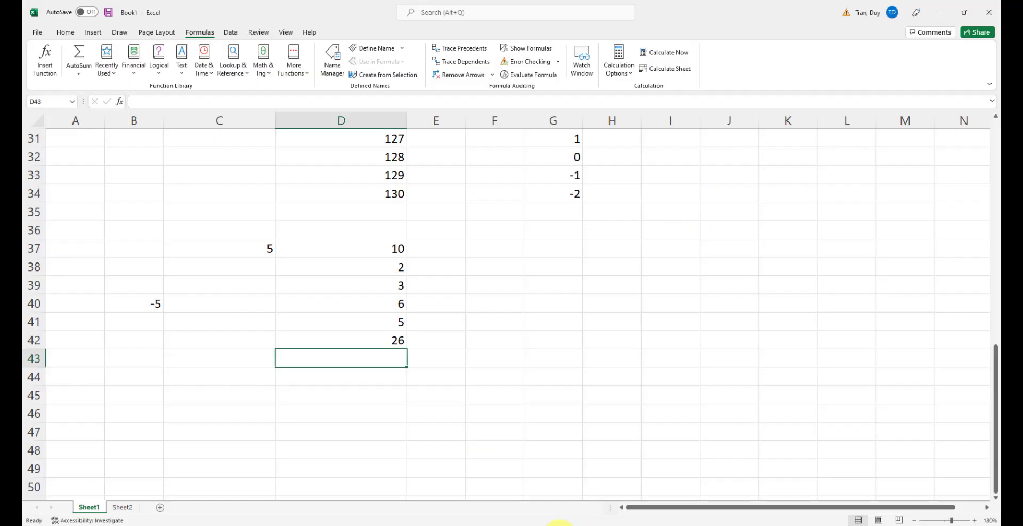
click(66, 33)
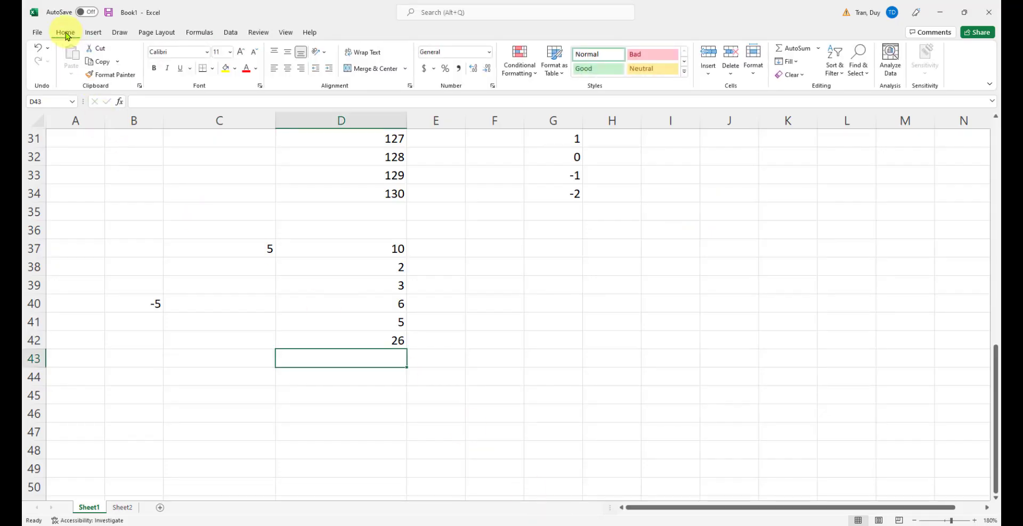
click(38, 33)
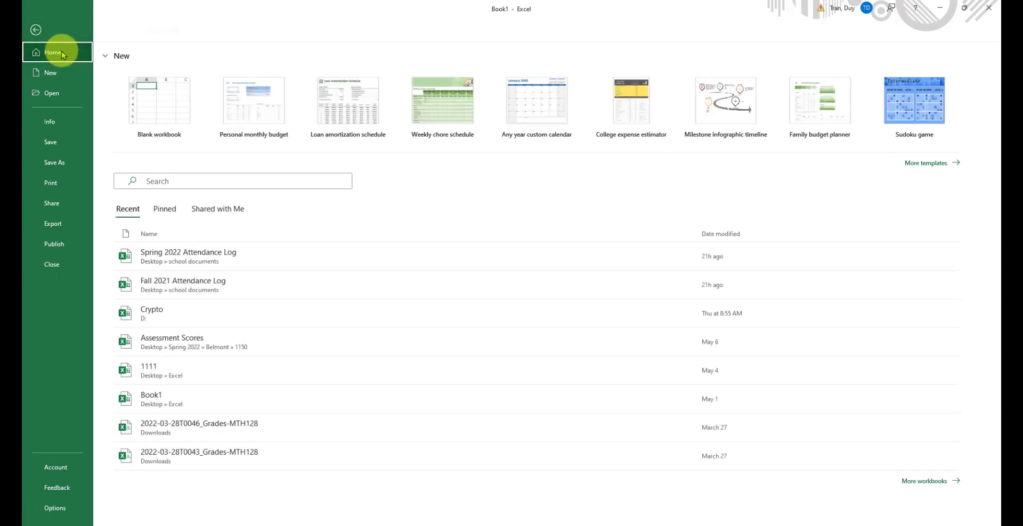
click(48, 489)
click(49, 509)
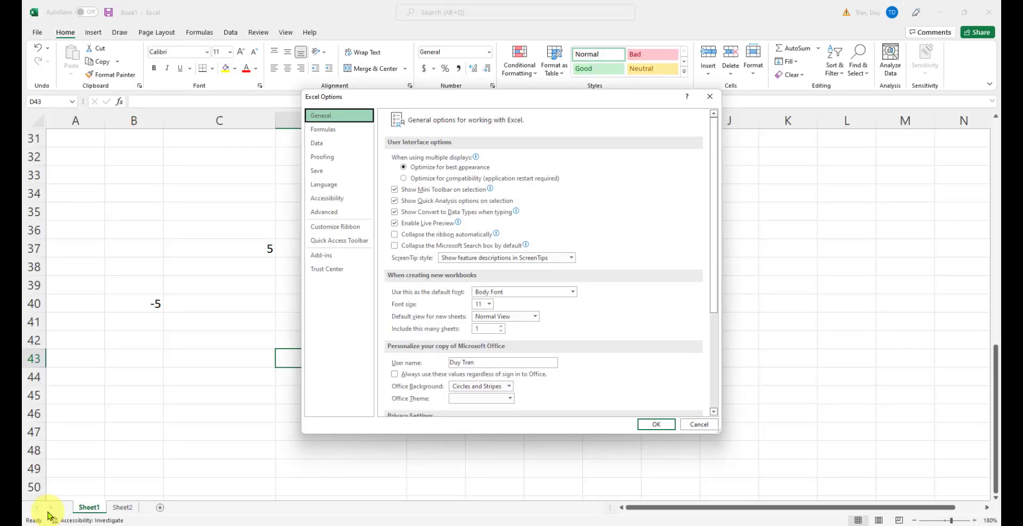
click(314, 258)
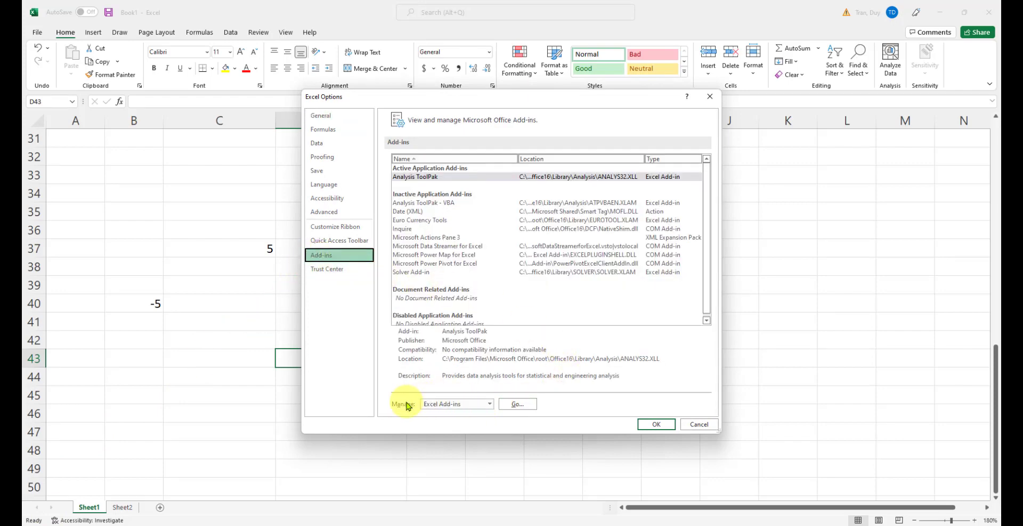
click(516, 405)
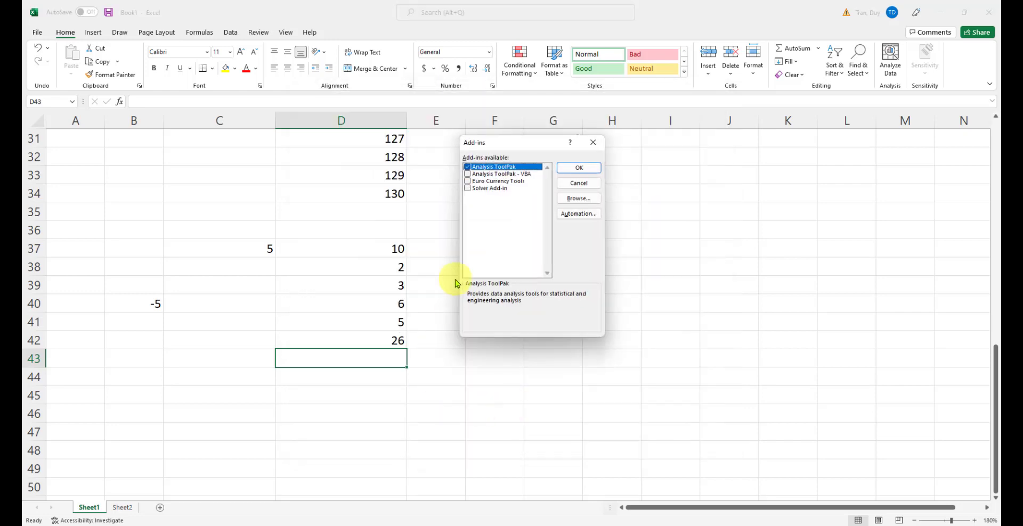
click(468, 168)
click(581, 169)
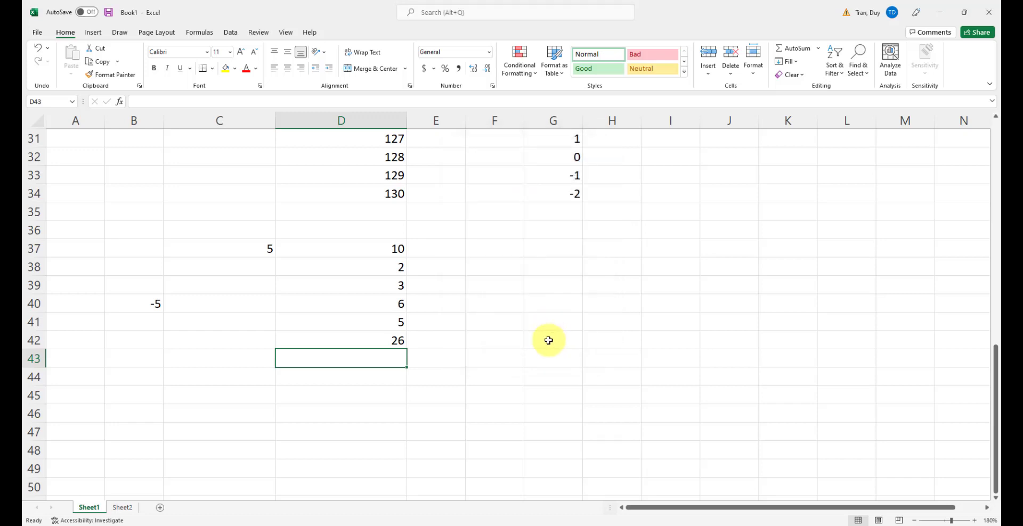
- Look over the function library and locate the Data Analysis command among the data tools
click(199, 34)
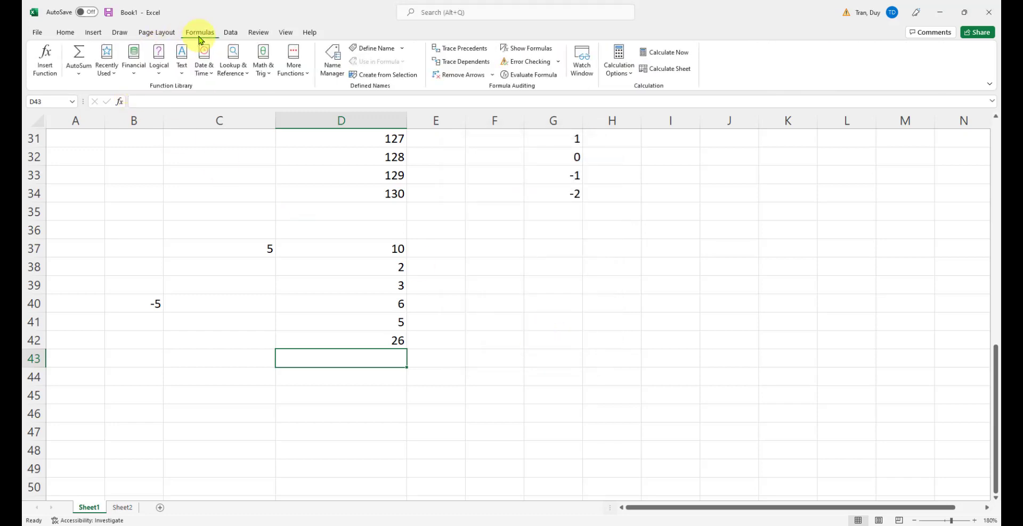
click(229, 34)
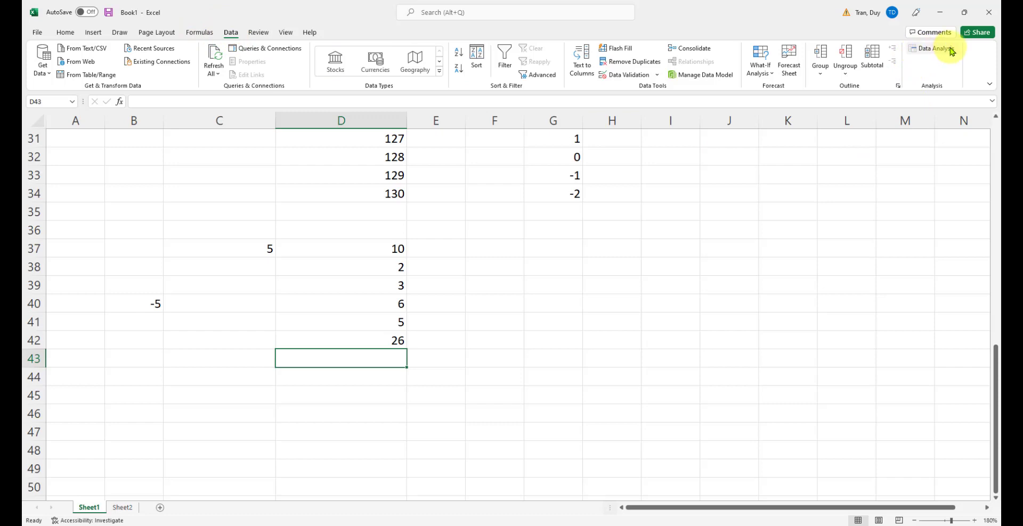
click(201, 34)
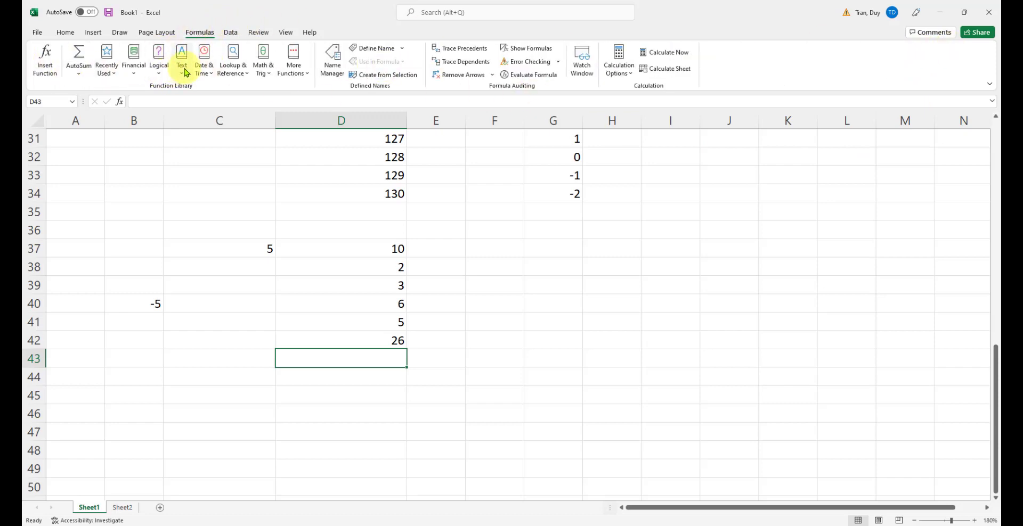
- Switch to the Excel Guide for Statistics PDF in Acrobat Reader and read the Entering Data section and the Rand() and RandBetween() notes
key(alt+Tab)
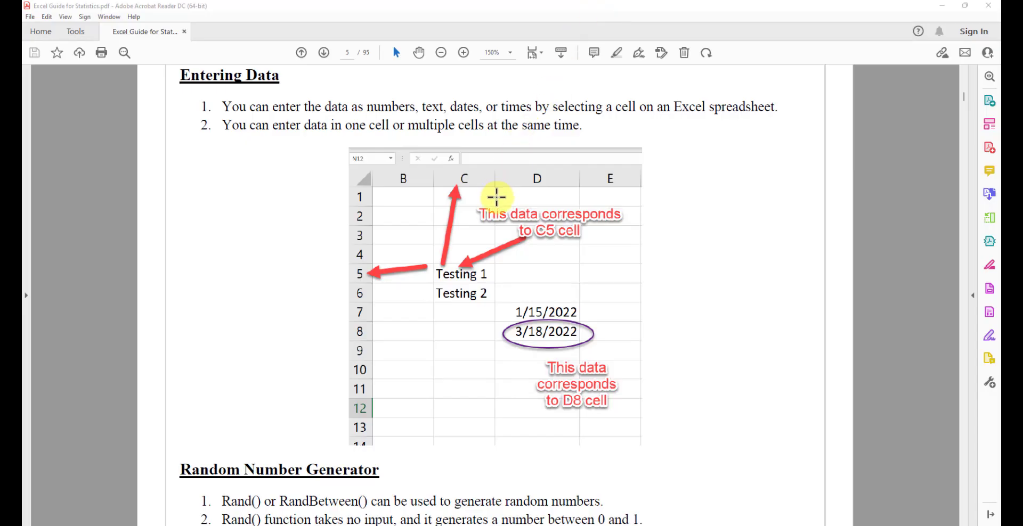
scroll(496, 199, up, 1)
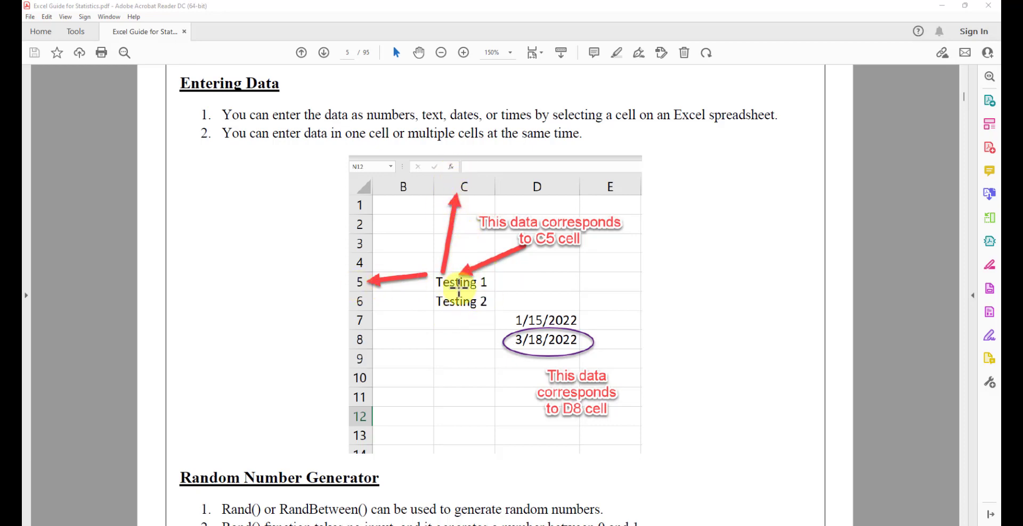
scroll(650, 376, down, 2)
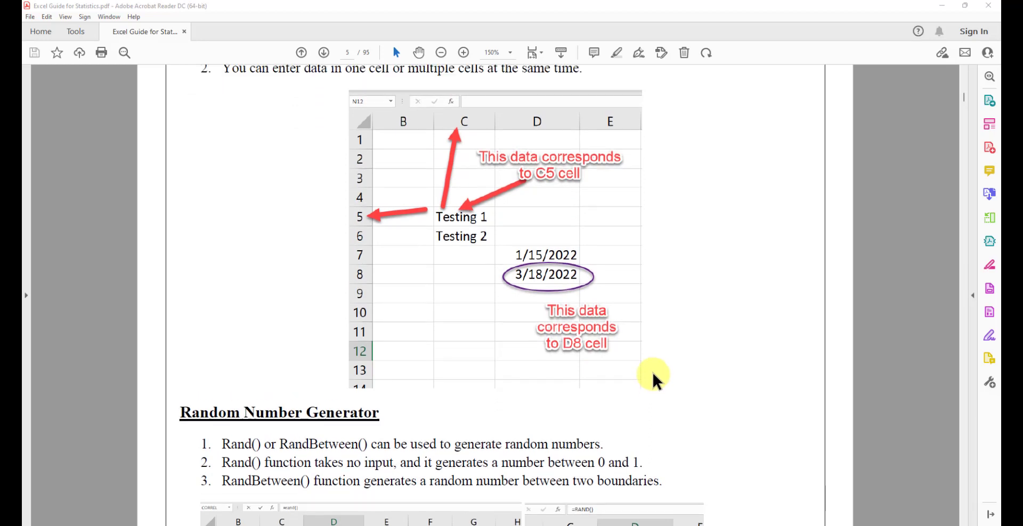
scroll(643, 352, down, 5)
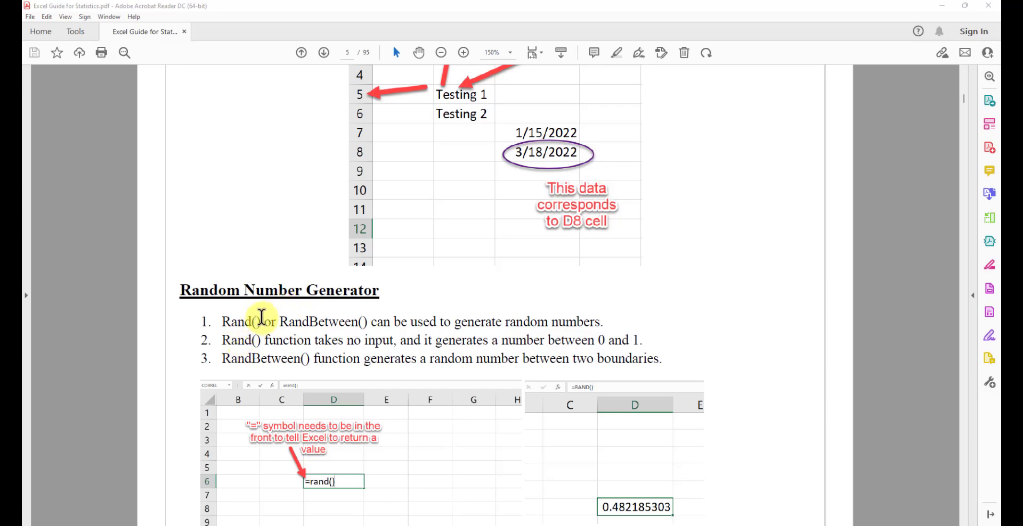
drag(261, 326, 219, 323)
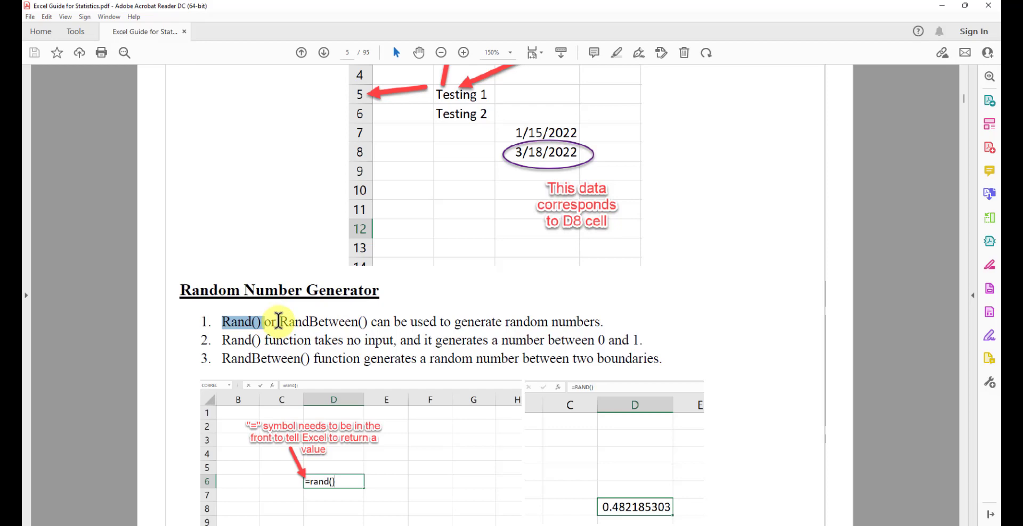
drag(279, 323, 368, 323)
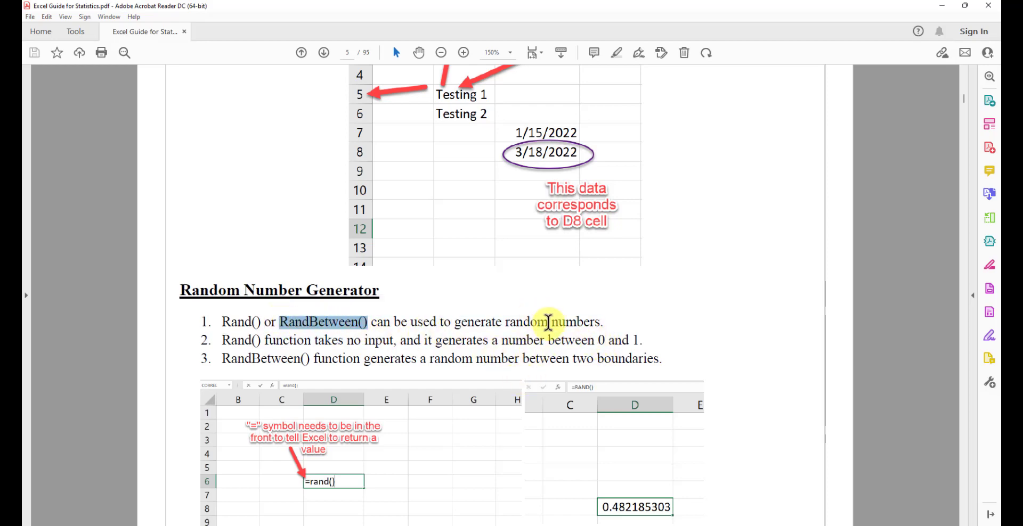
drag(221, 341, 263, 341)
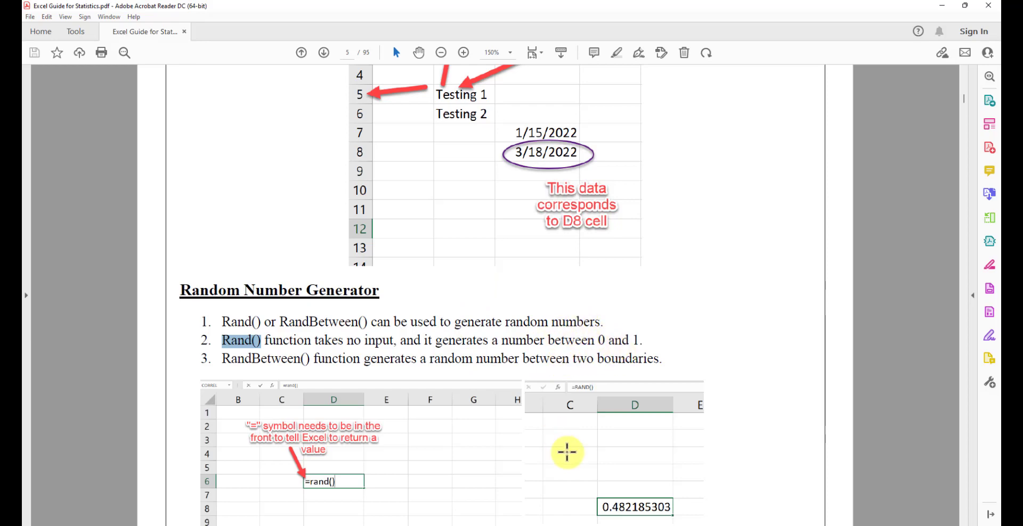
- Switch back to Excel and enter the formula =rand() in cell H42
click(566, 525)
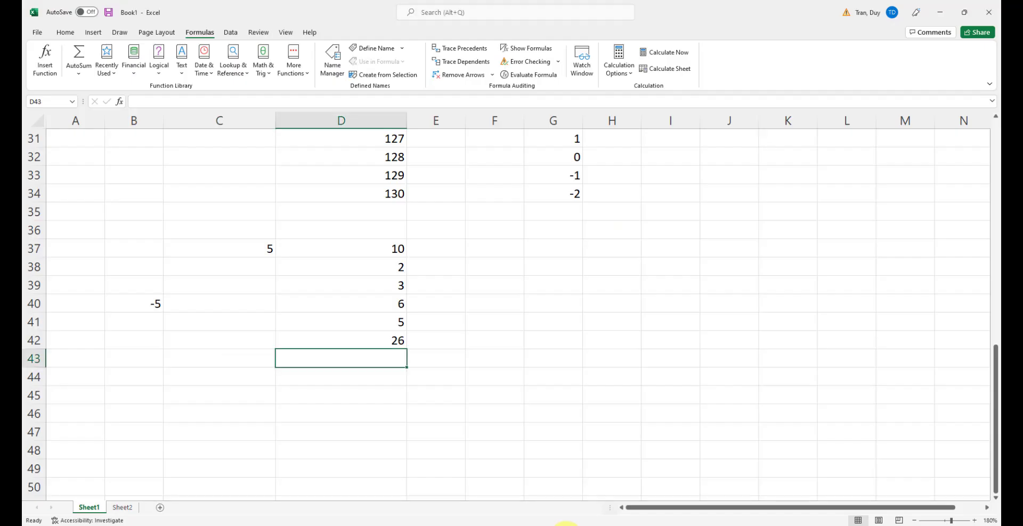
click(610, 344)
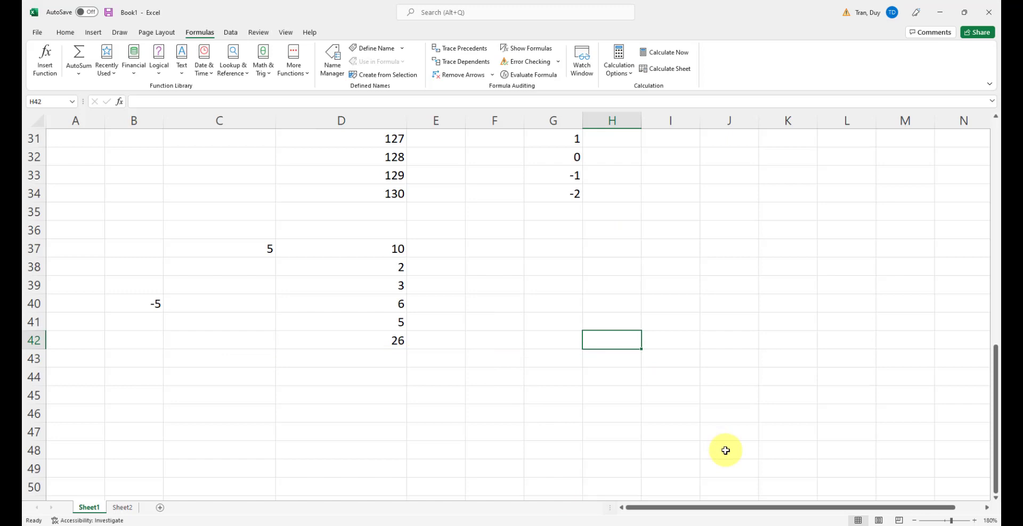
text(=)
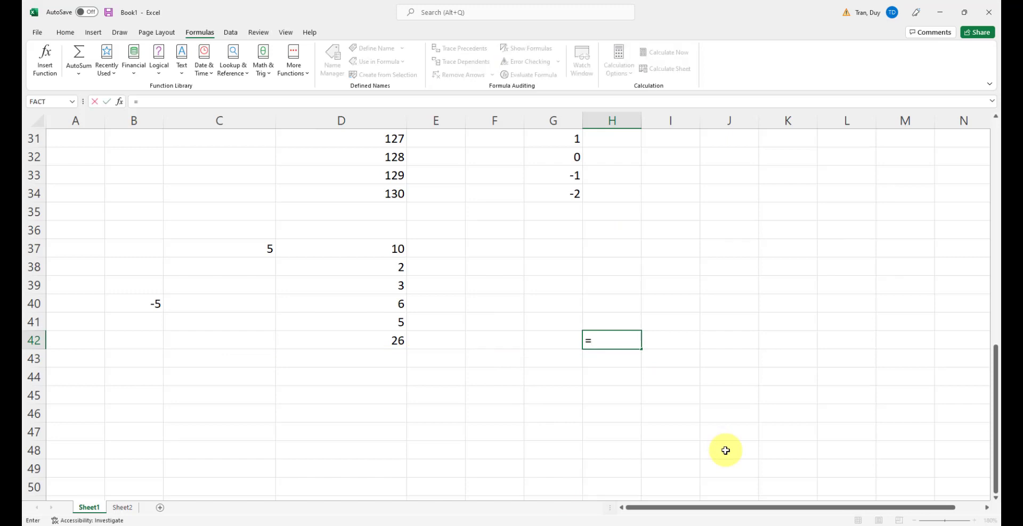
text(ra)
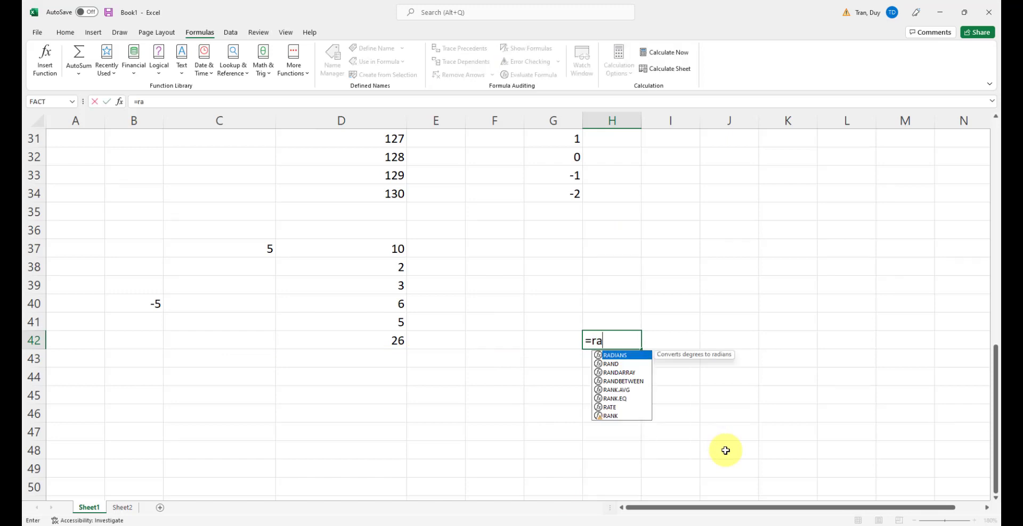
text(nd)
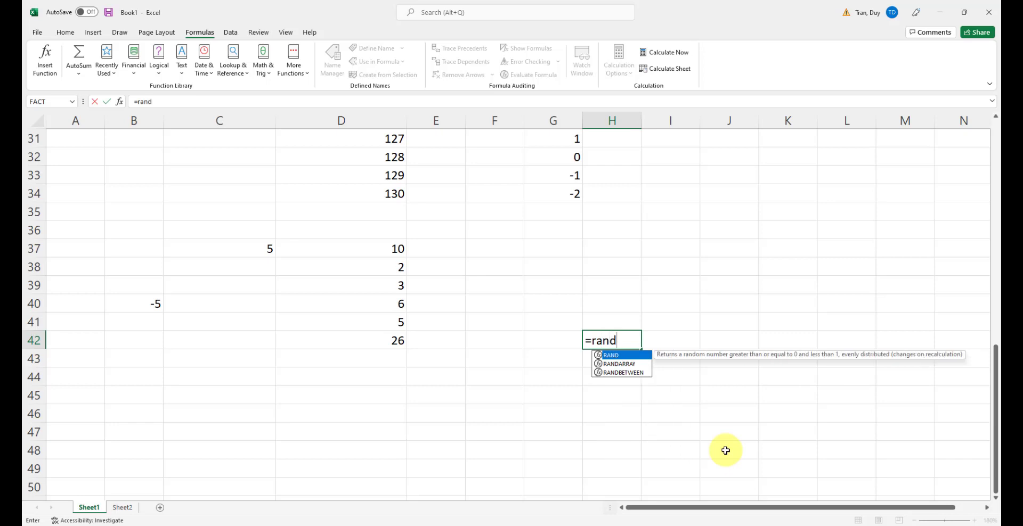
text(()
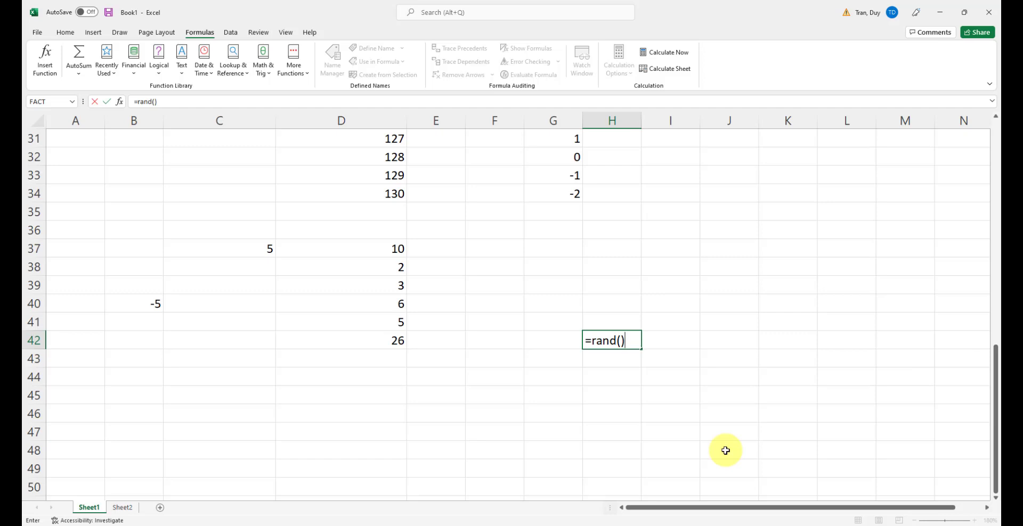
key(Return)
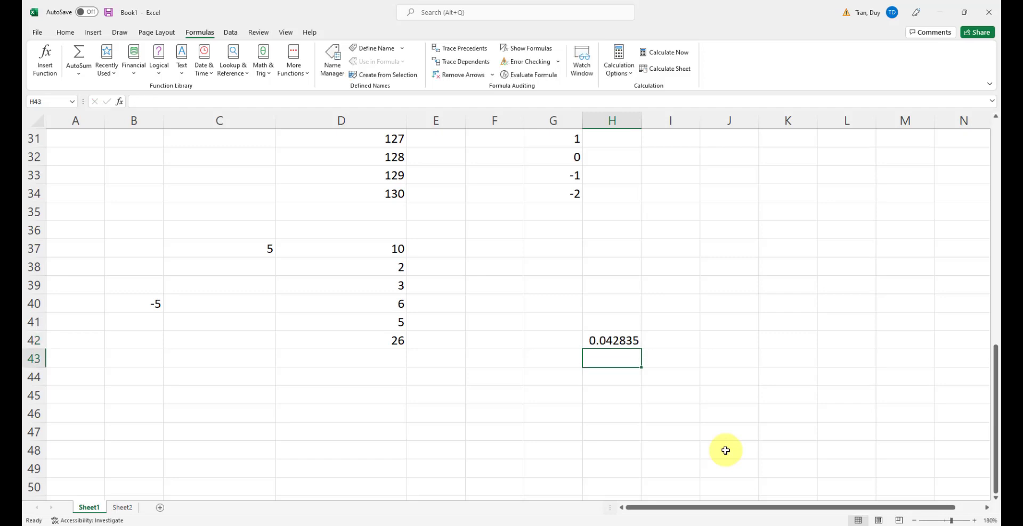
- Return to the PDF guide in Acrobat Reader and read the RandBetween() description and the rand() example
click(603, 525)
scroll(252, 356, down, 2)
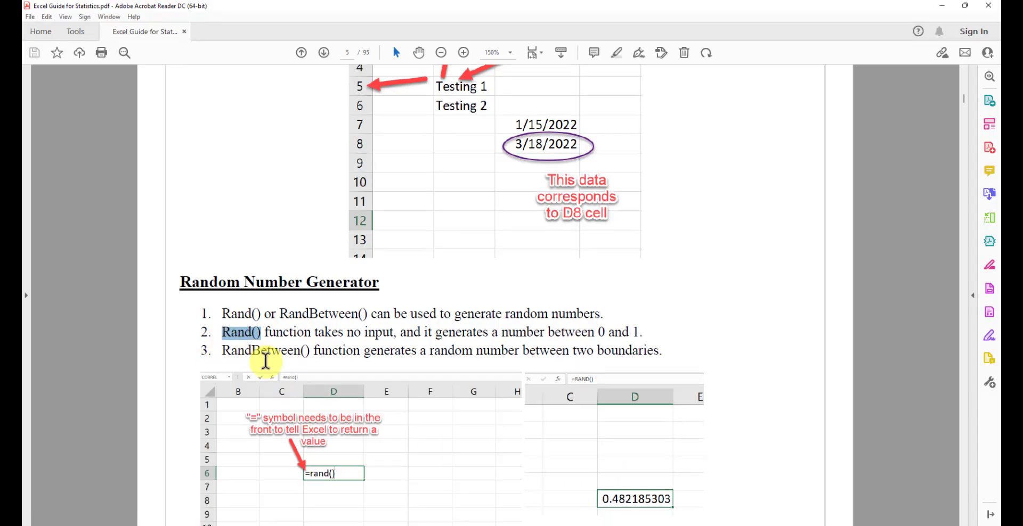
scroll(267, 362, down, 1)
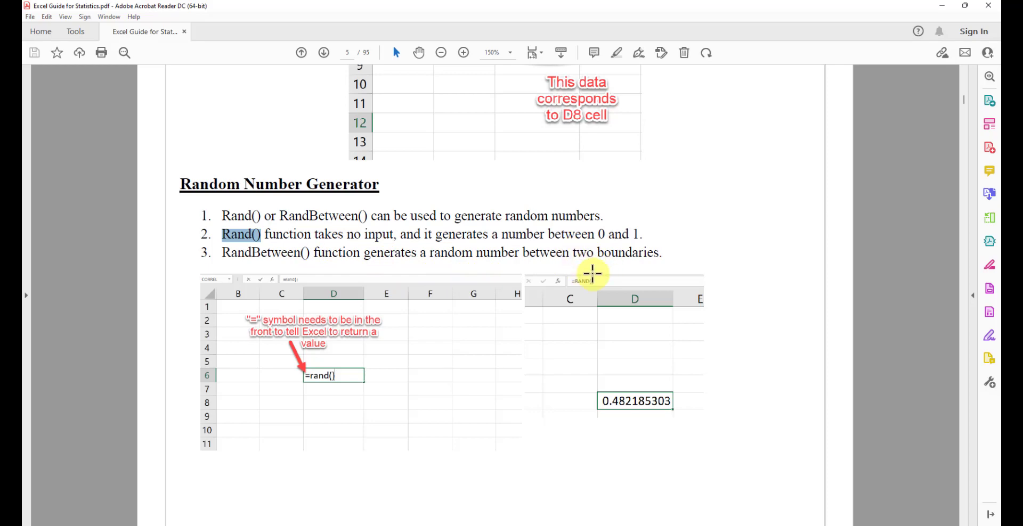
- Read the guide's RANDBETWEEN example, switch to Excel and enter the formula =randbetween(50,80) in cell C46
scroll(621, 283, down, 10)
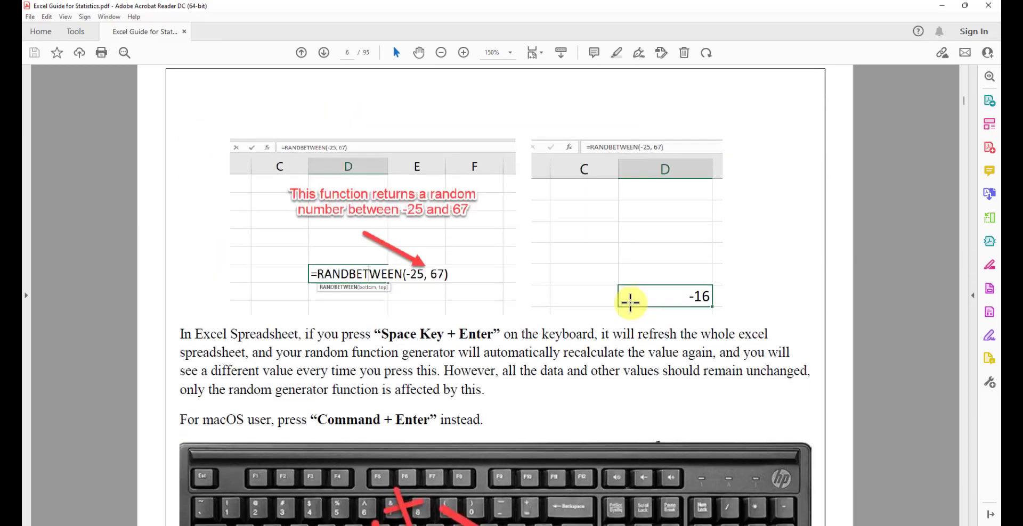
scroll(629, 298, down, 1)
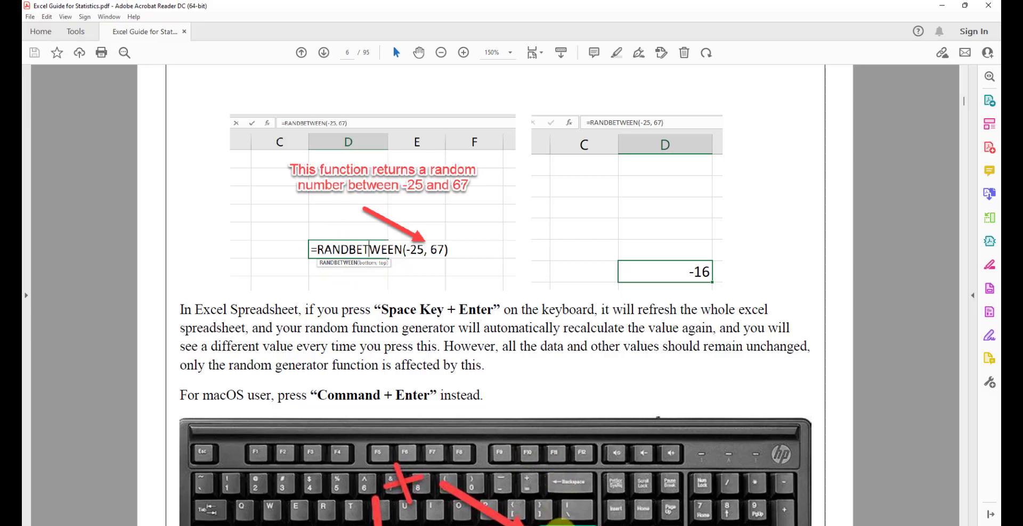
click(558, 525)
click(215, 408)
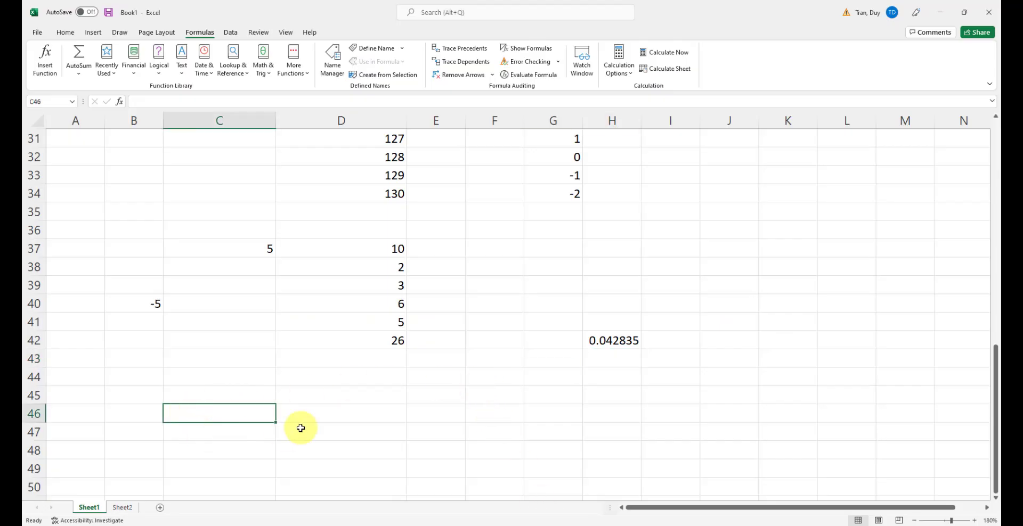
text(=)
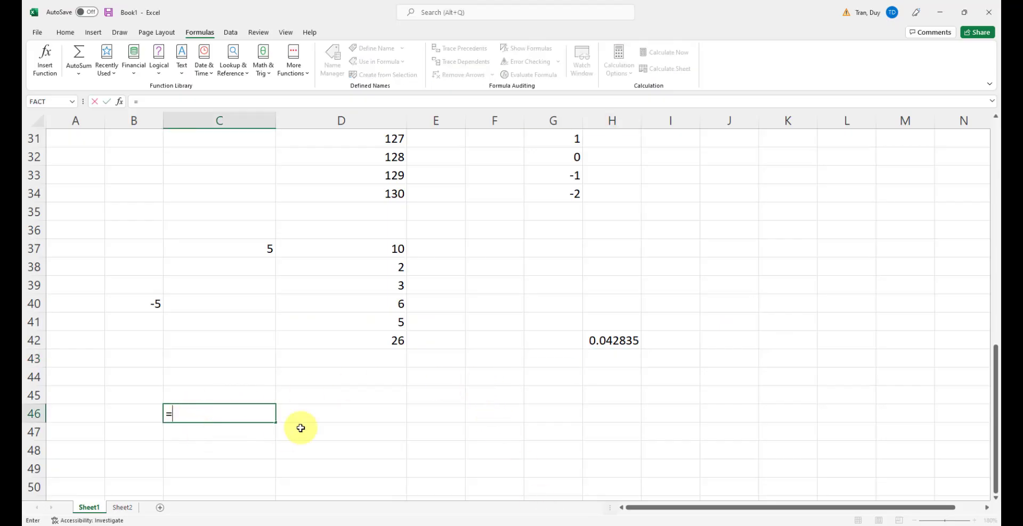
text(randbetwee)
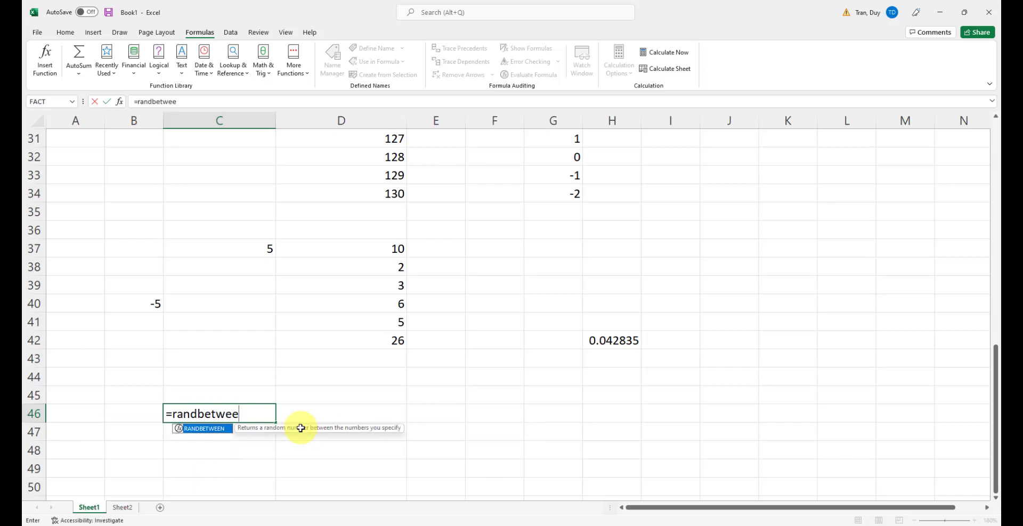
text(n(50,80)
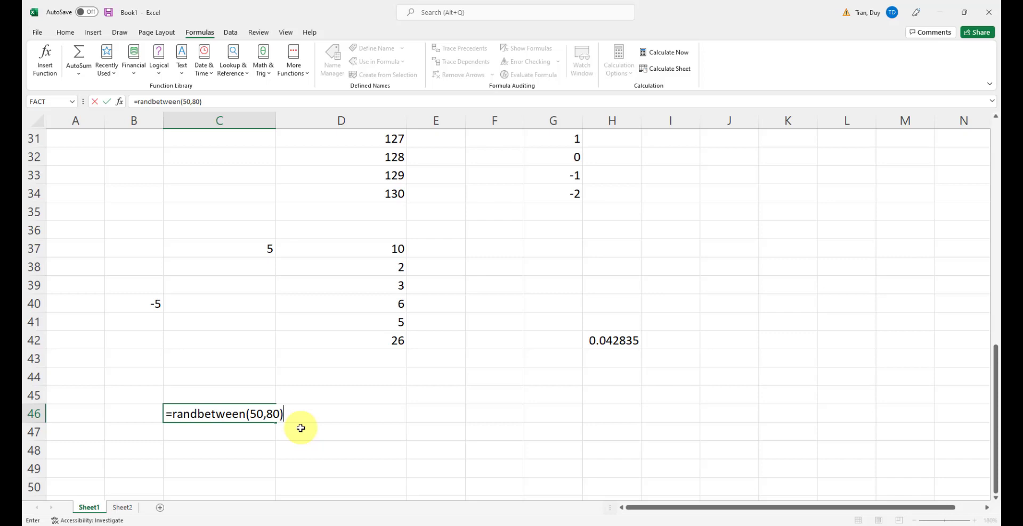
key(Return)
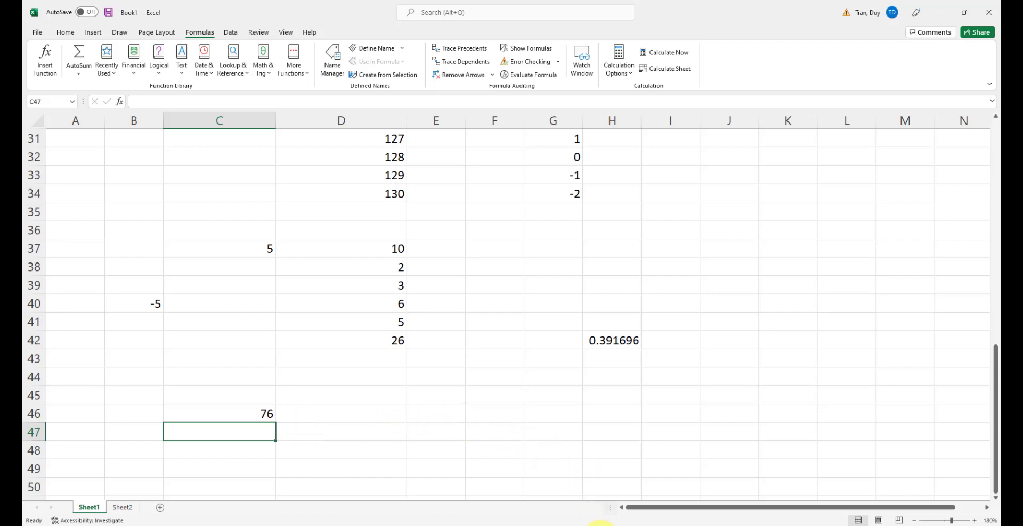
- Switch to the PDF guide in Acrobat Reader and read how to refresh random values with Space Key + Enter
click(601, 525)
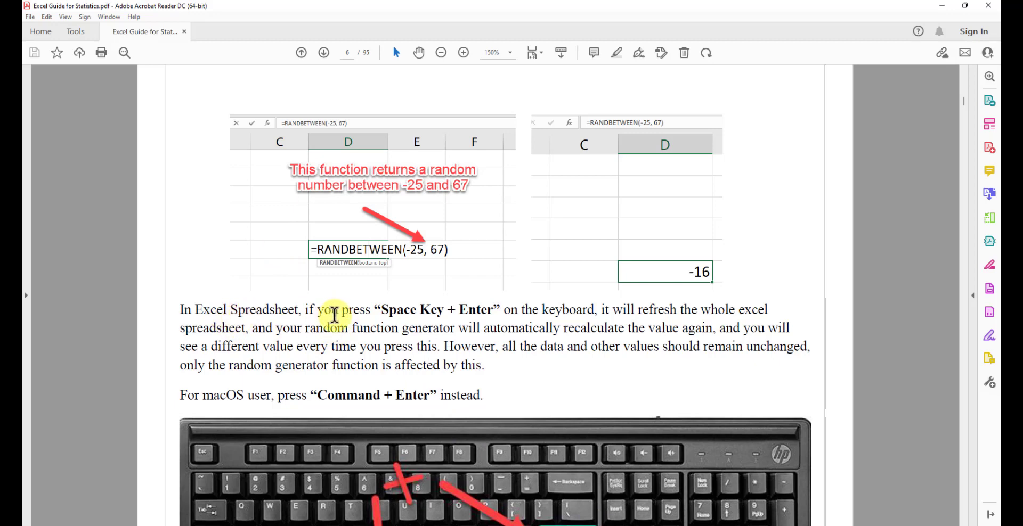
scroll(422, 394, down, 3)
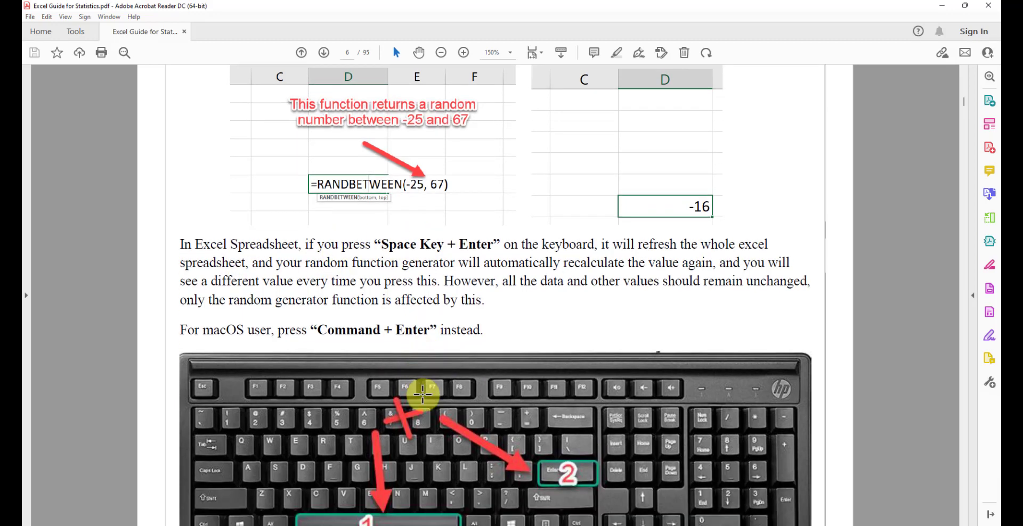
scroll(422, 394, down, 2)
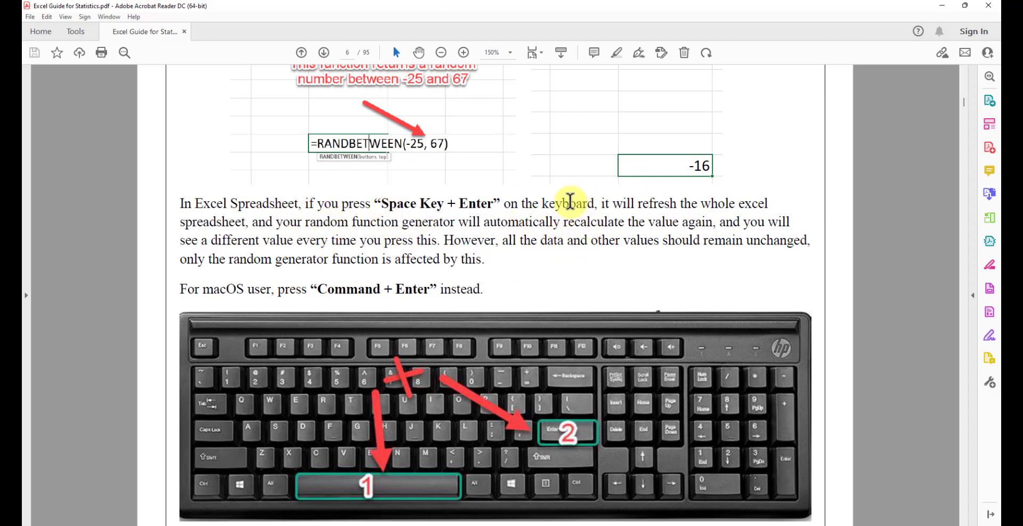
scroll(704, 305, up, 1)
scroll(703, 305, down, 1)
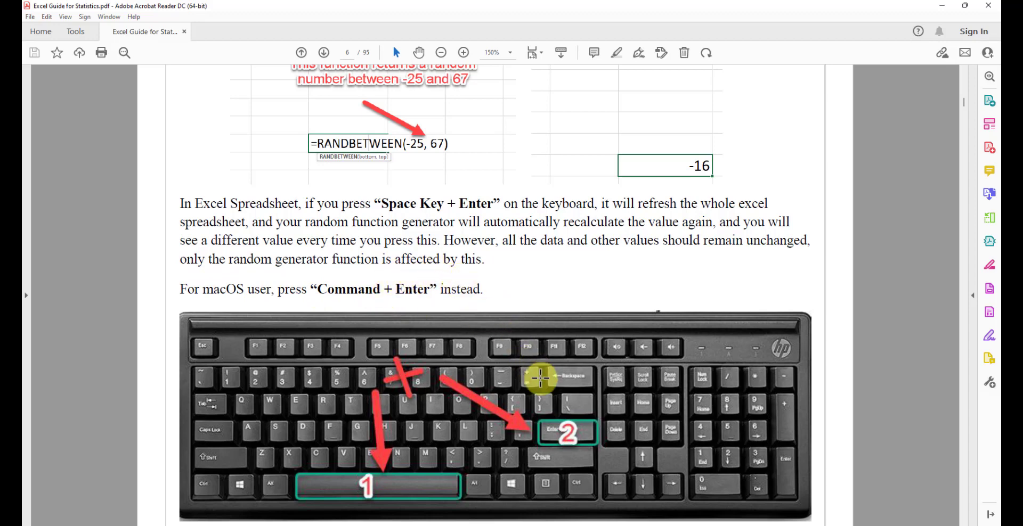
- Switch back to Excel and view the RANDBETWEEN formula in C46, checking the PDF guide's refresh instructions once more
click(562, 525)
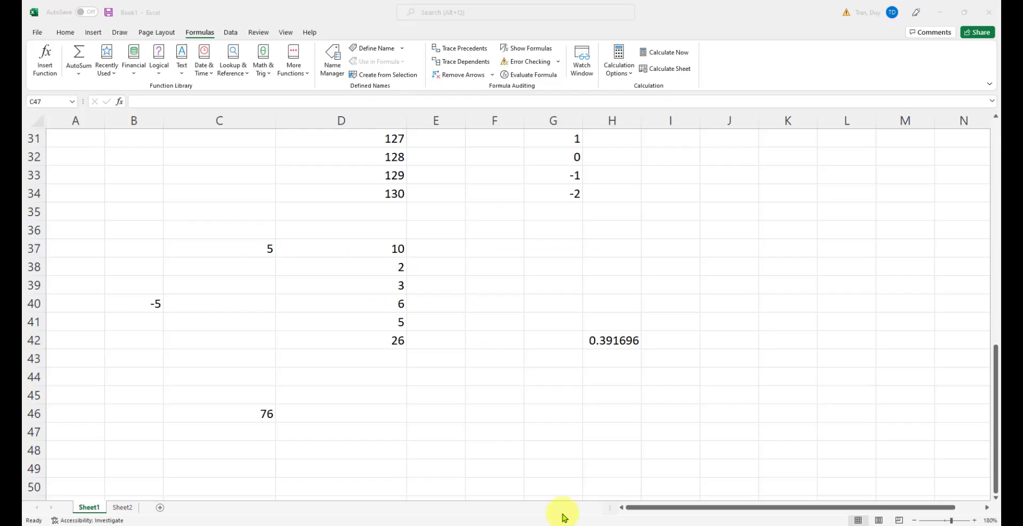
click(554, 377)
click(266, 418)
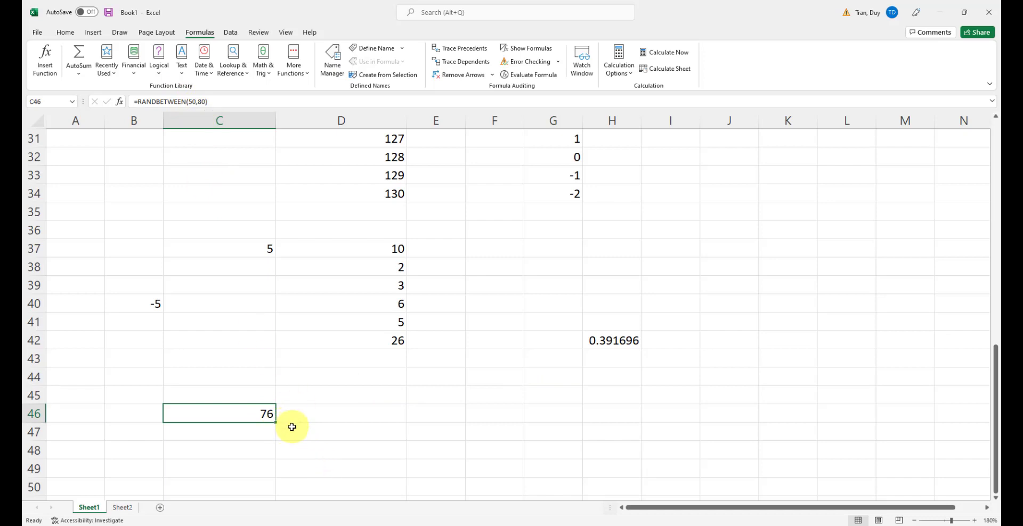
click(597, 525)
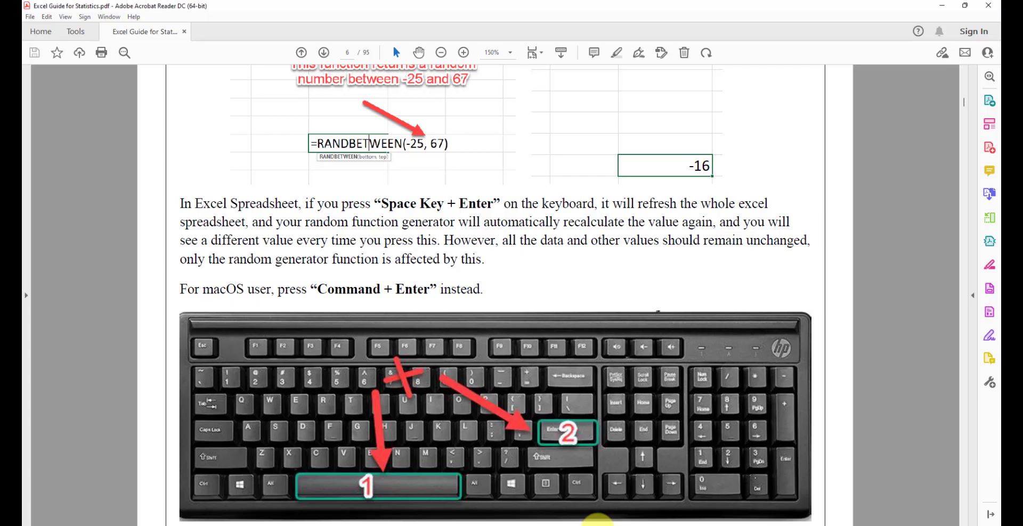
click(598, 525)
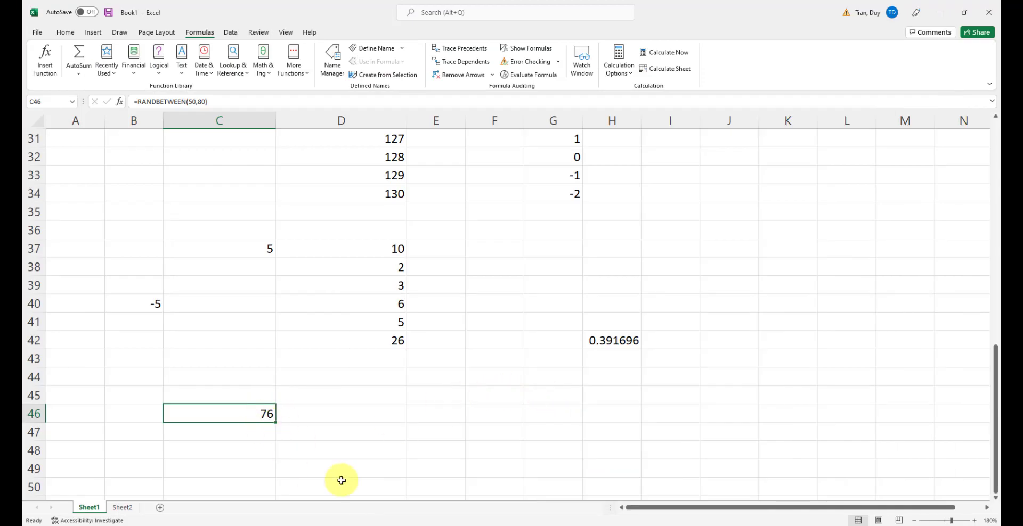
key(BackSpace)
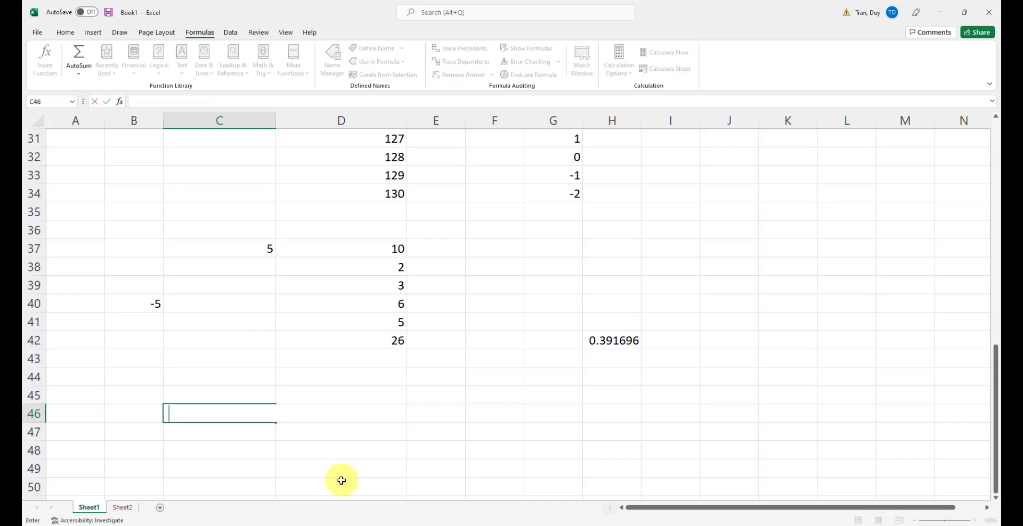
key(Return)
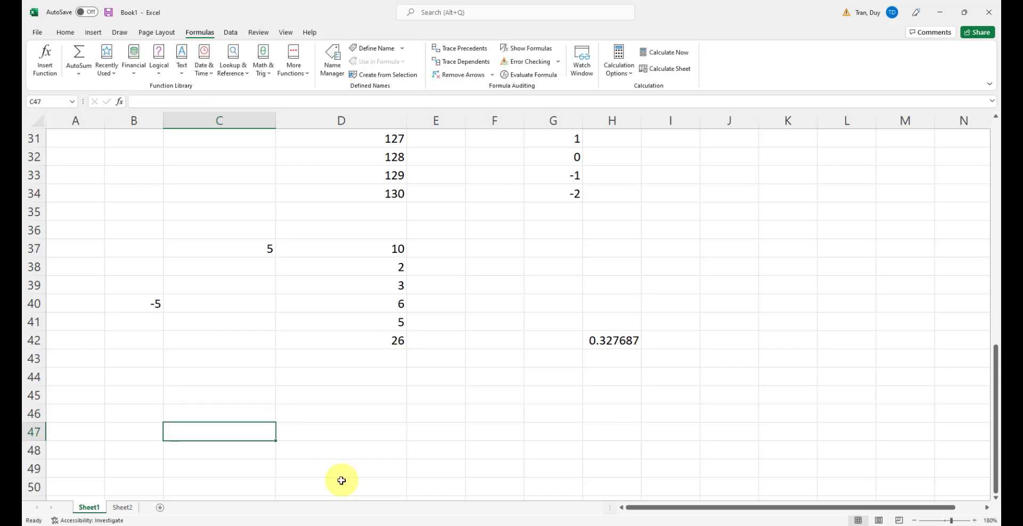
click(314, 436)
click(234, 412)
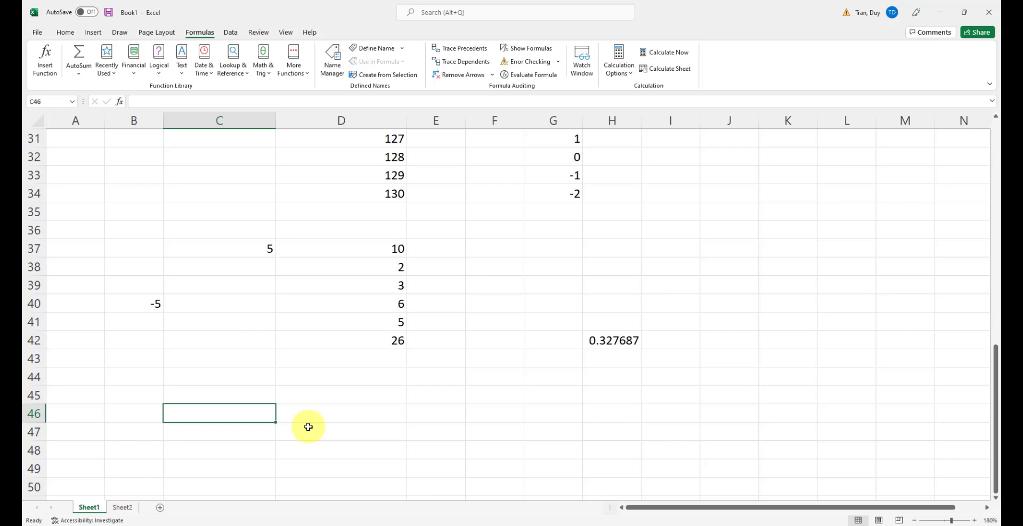
key(ctrl+z)
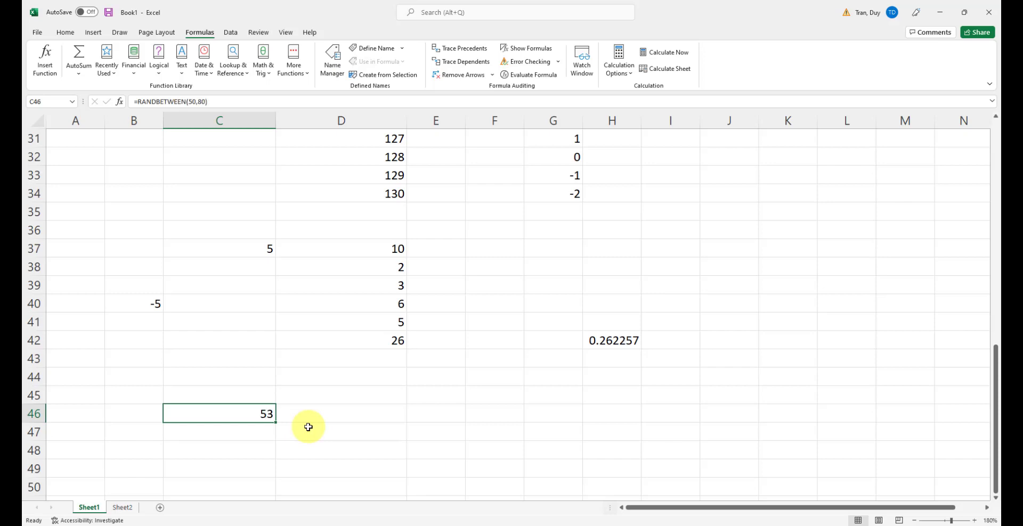
- Refresh the random numbers three times by committing entries in the empty cells E47 to E49
click(312, 427)
click(445, 431)
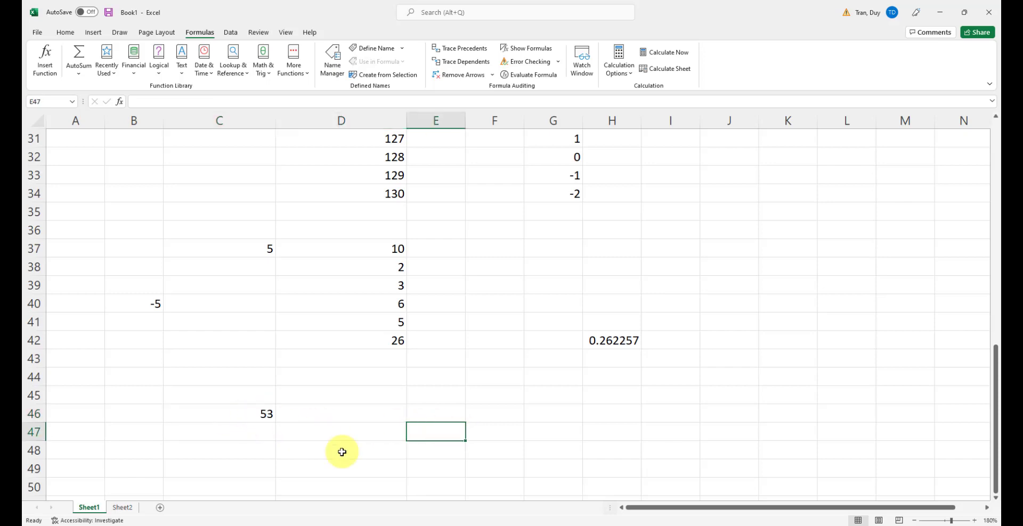
key(Return)
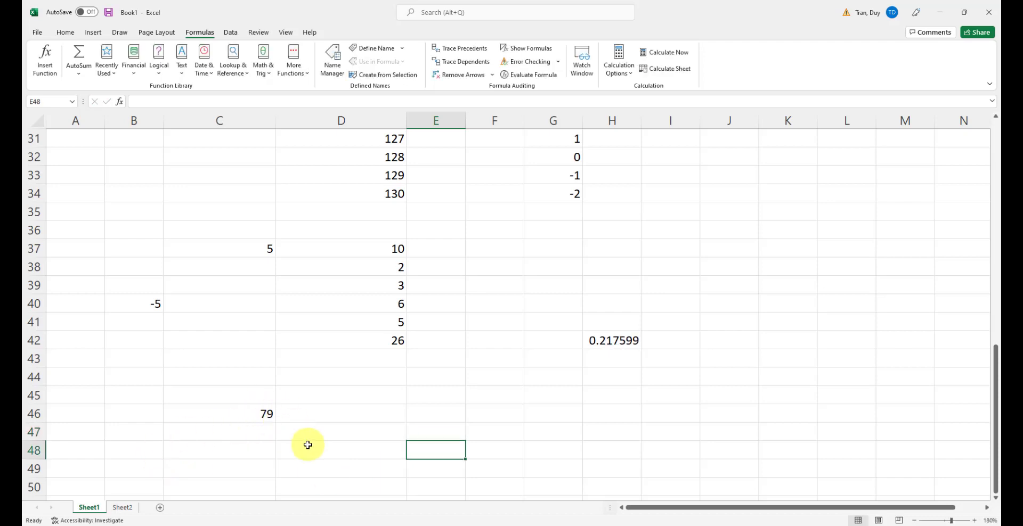
key(Return)
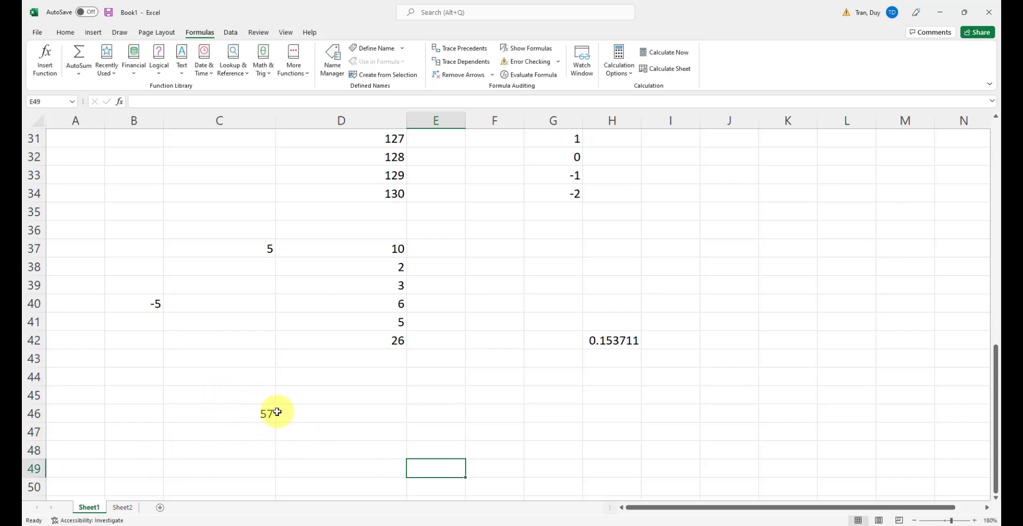
key(Return)
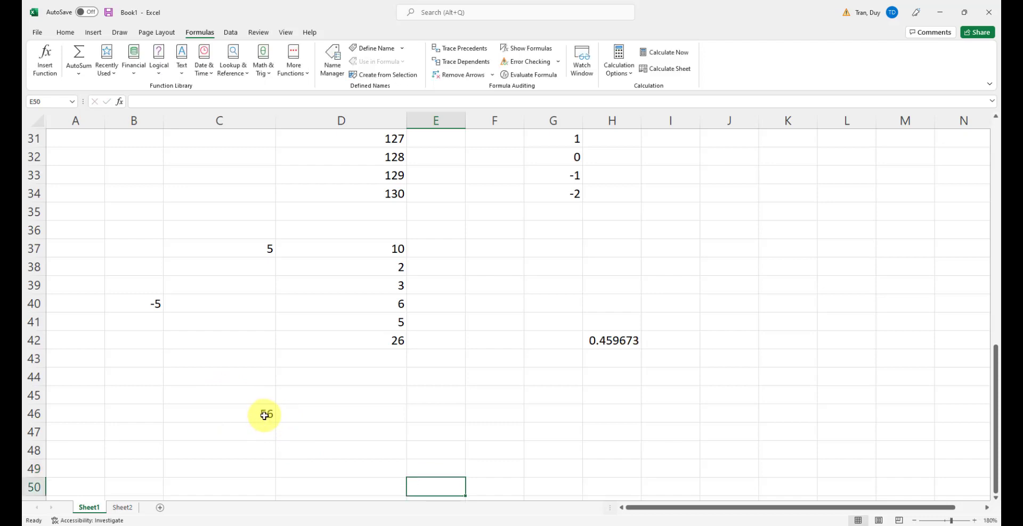
- Check the RAND formula in H42, and refresh the random numbers again from the empty cells D47, E49 and E50
click(616, 339)
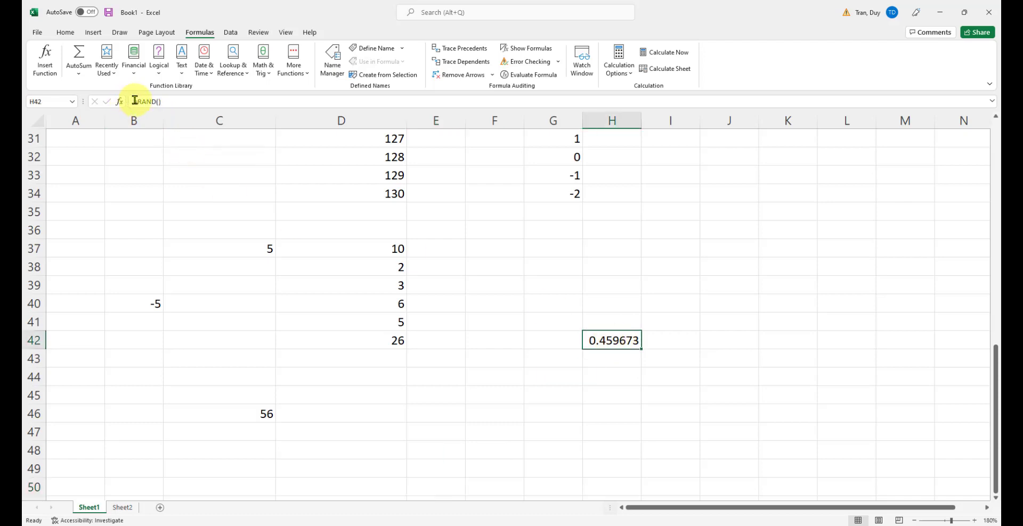
click(376, 431)
key(Return)
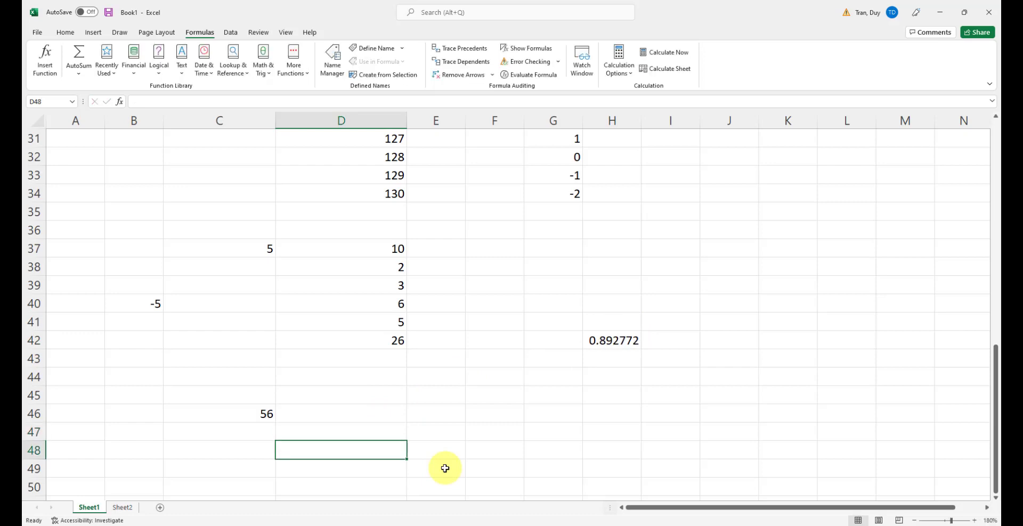
click(433, 468)
key(Return)
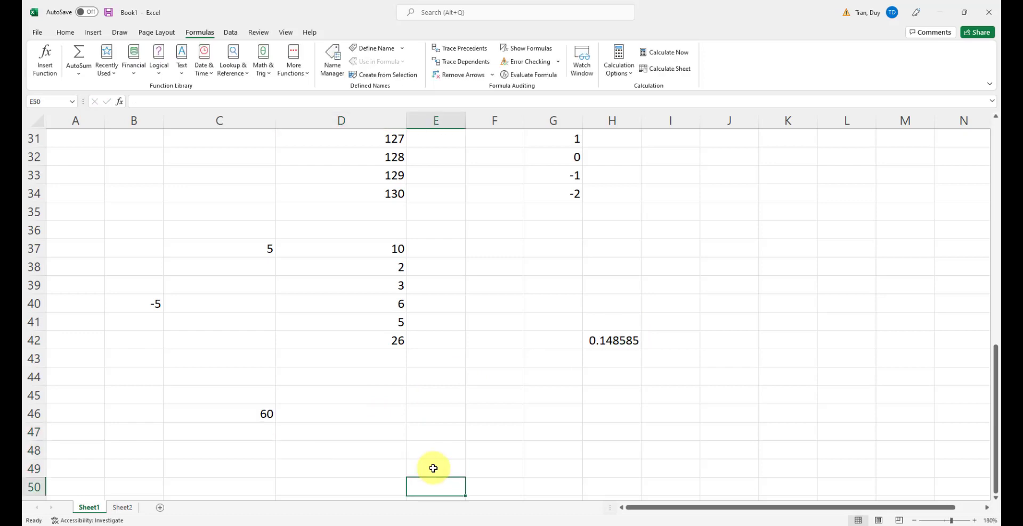
key(Return)
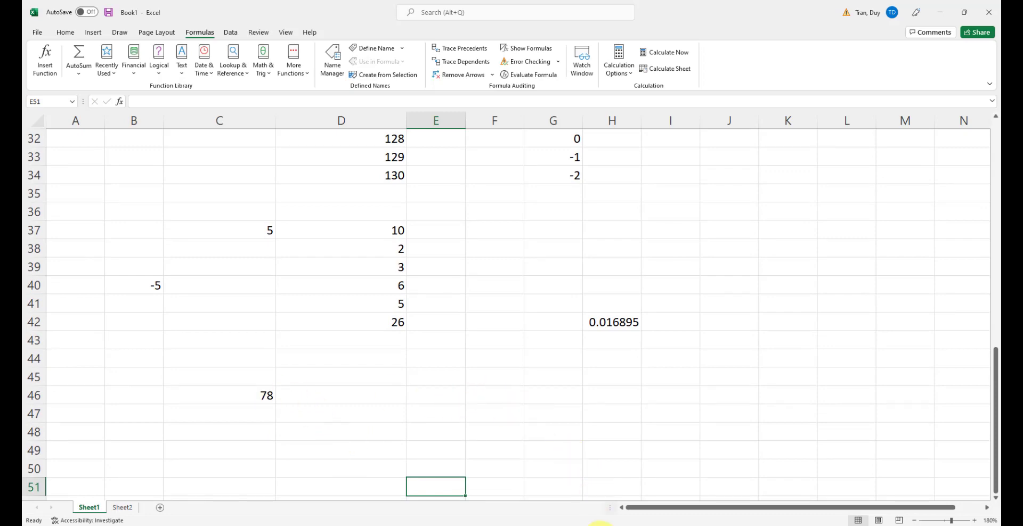
- Switch to the PDF guide and read the note about random values changing whenever data is entered in another cell
click(601, 525)
scroll(552, 442, down, 1)
scroll(495, 278, down, 1)
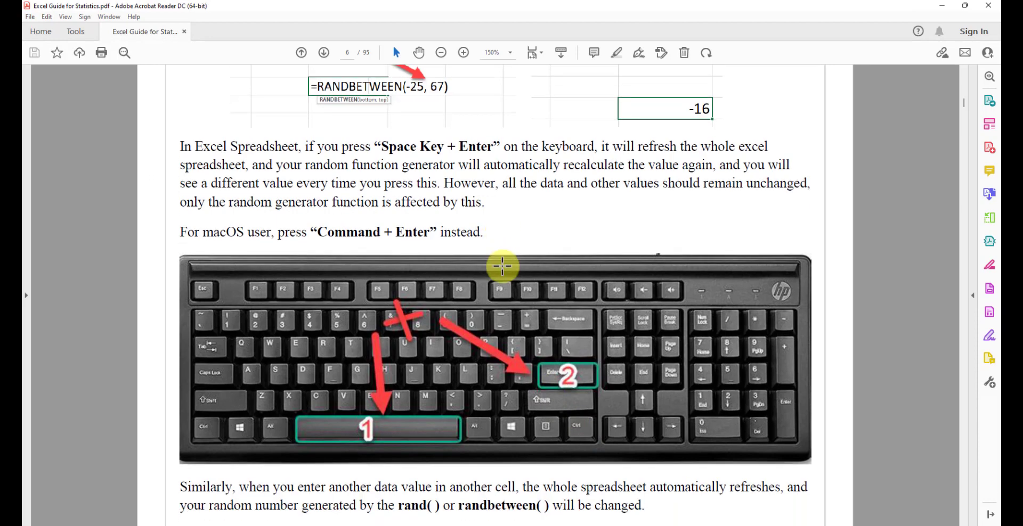
scroll(502, 265, down, 5)
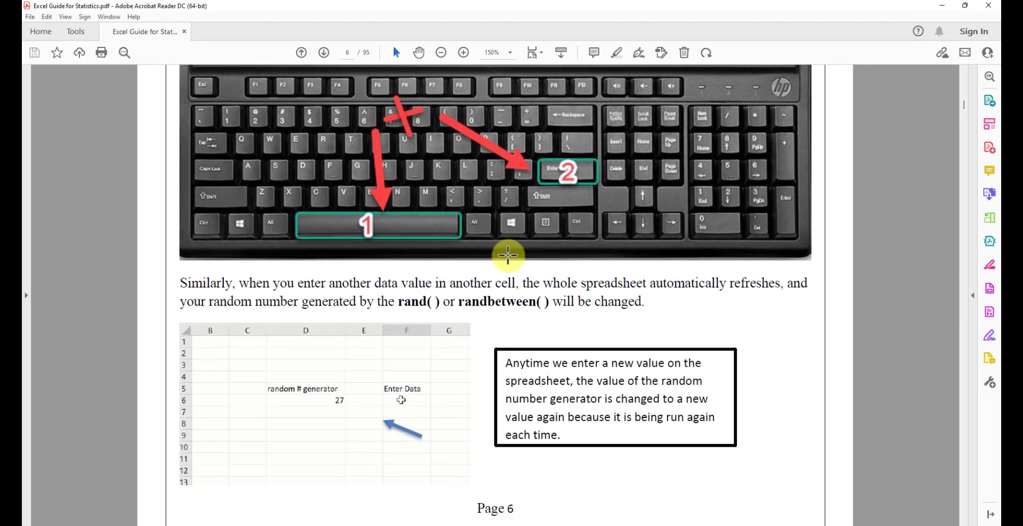
scroll(508, 256, down, 1)
- Switch back to Excel and fill the RANDBETWEEN formula from C46 down to C52
key(alt+Tab)
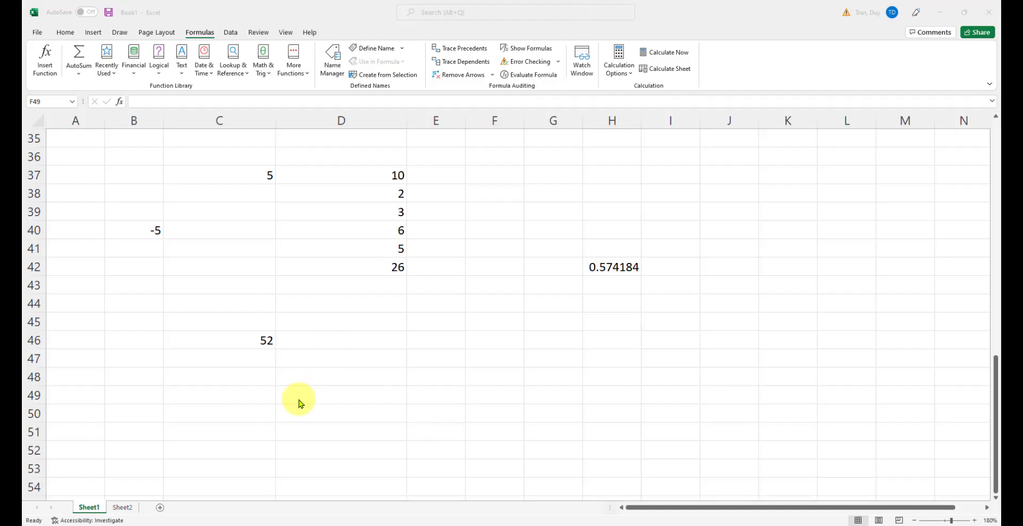
click(258, 344)
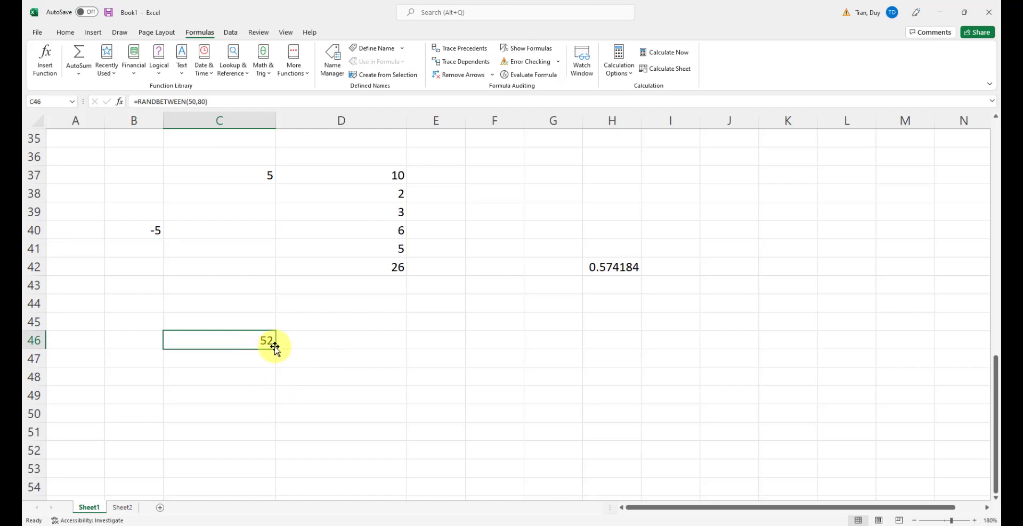
drag(274, 347, 271, 460)
click(315, 421)
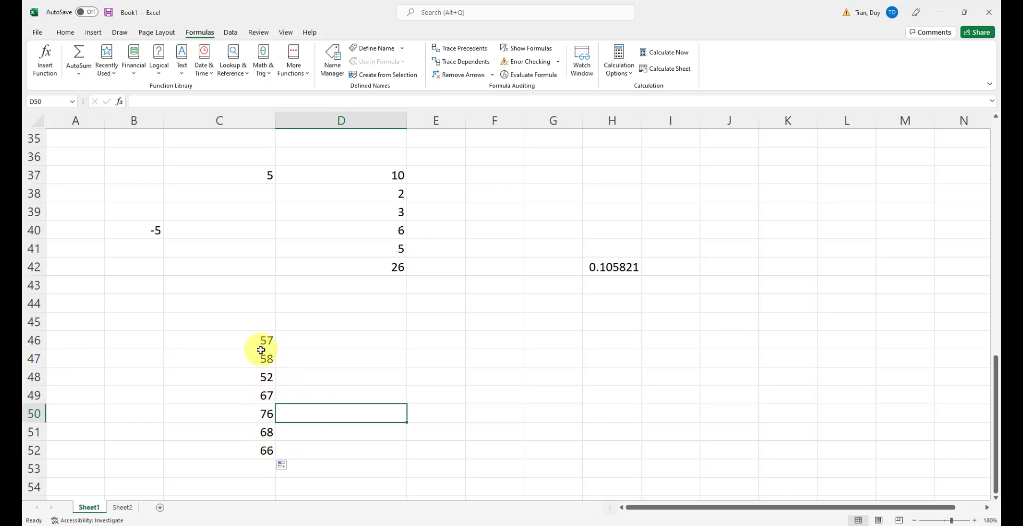
- Examine the copied RANDBETWEEN formulas in cells C48, C49, C50 and C52
click(265, 395)
click(265, 377)
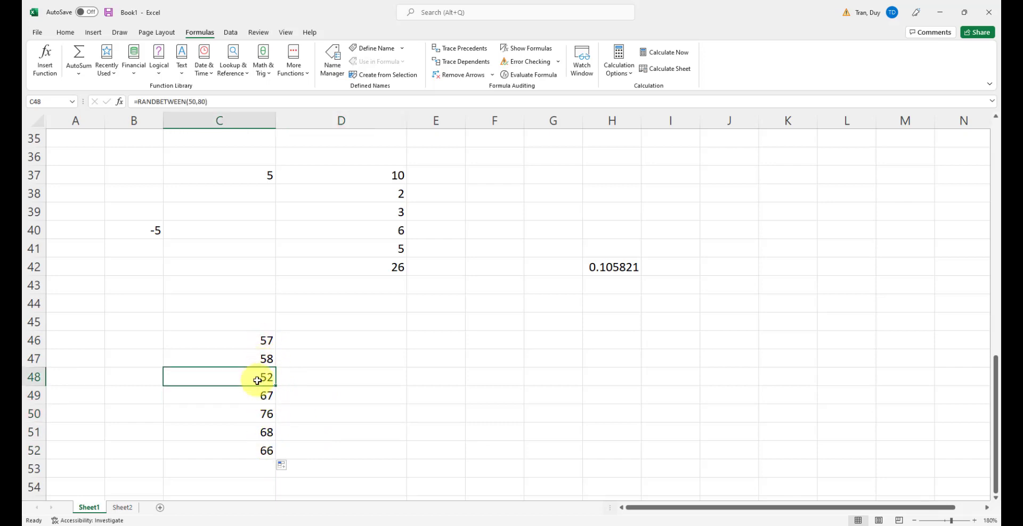
click(264, 414)
click(265, 457)
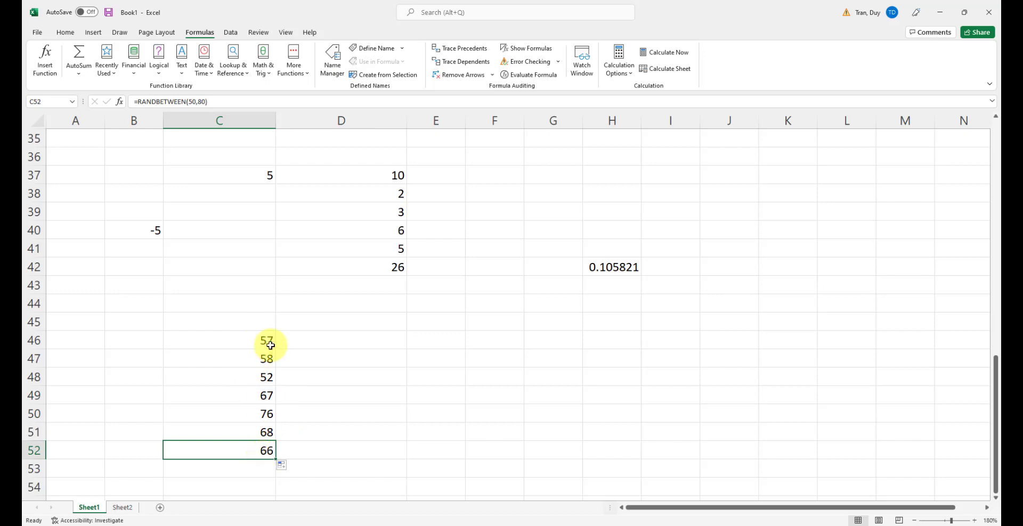
- Refresh the column of random numbers from the empty cell E50 and check the formula in C46
click(434, 410)
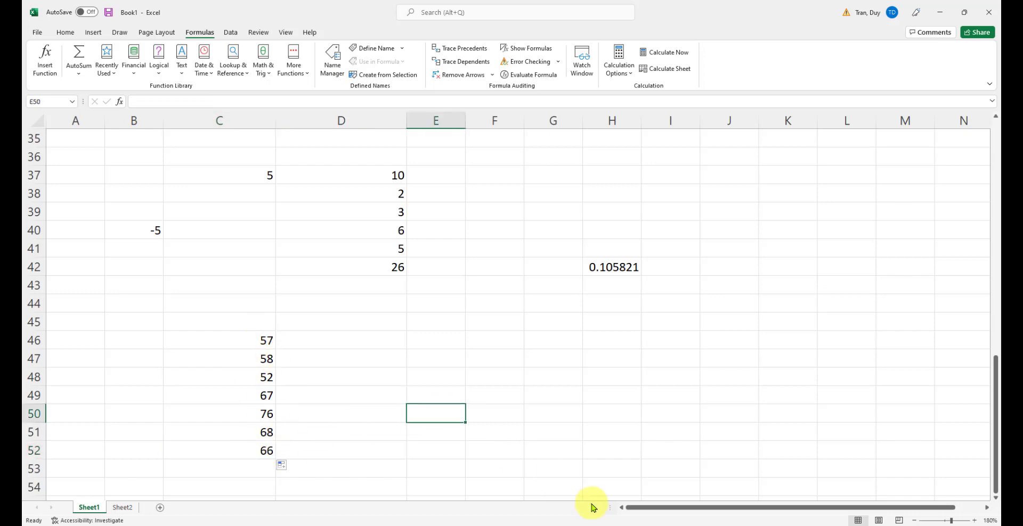
key(Return)
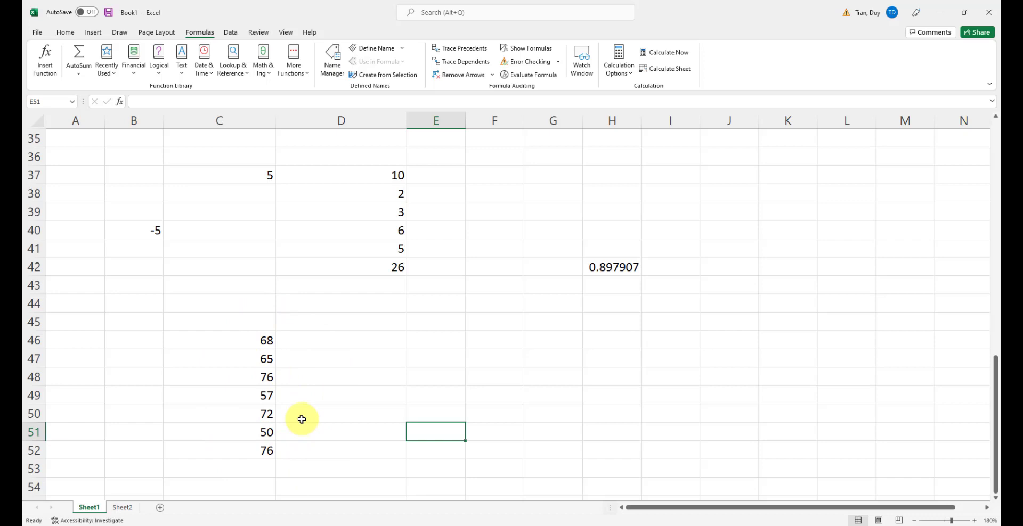
click(266, 339)
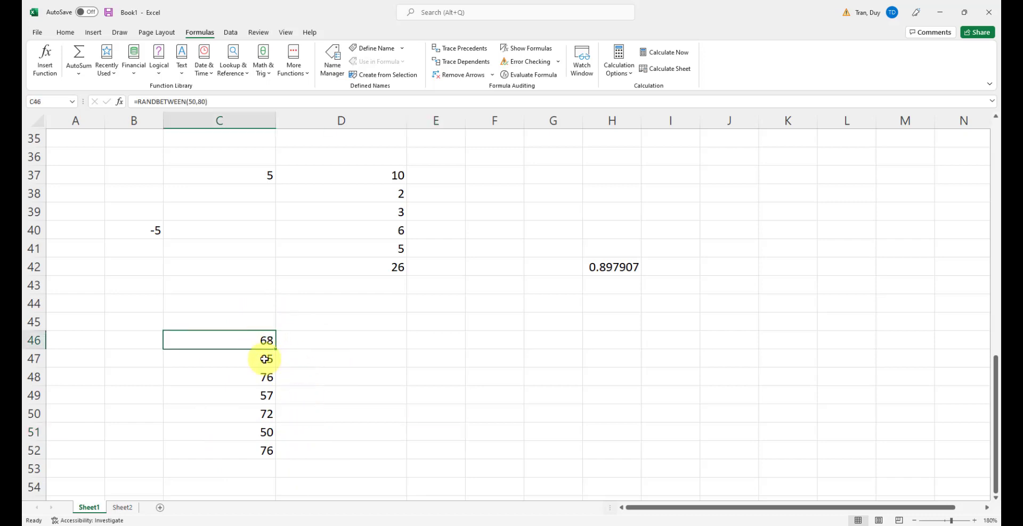